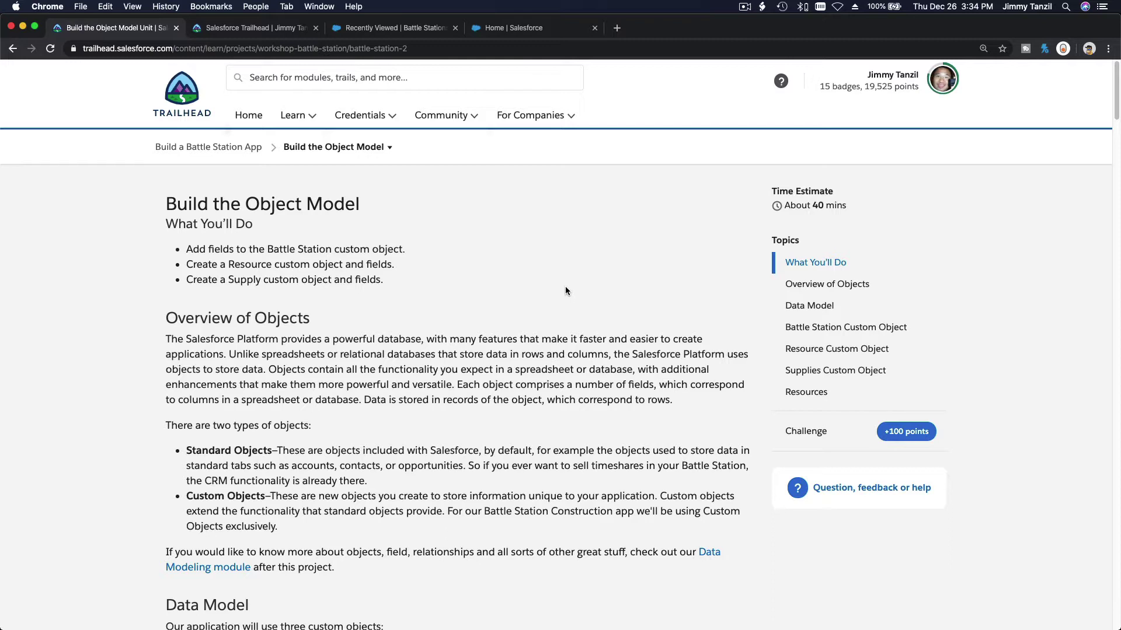
Read Trailhead's Step 1: Add a Project Status field and select the Project Status label text
scroll(565, 287, "down", 8)
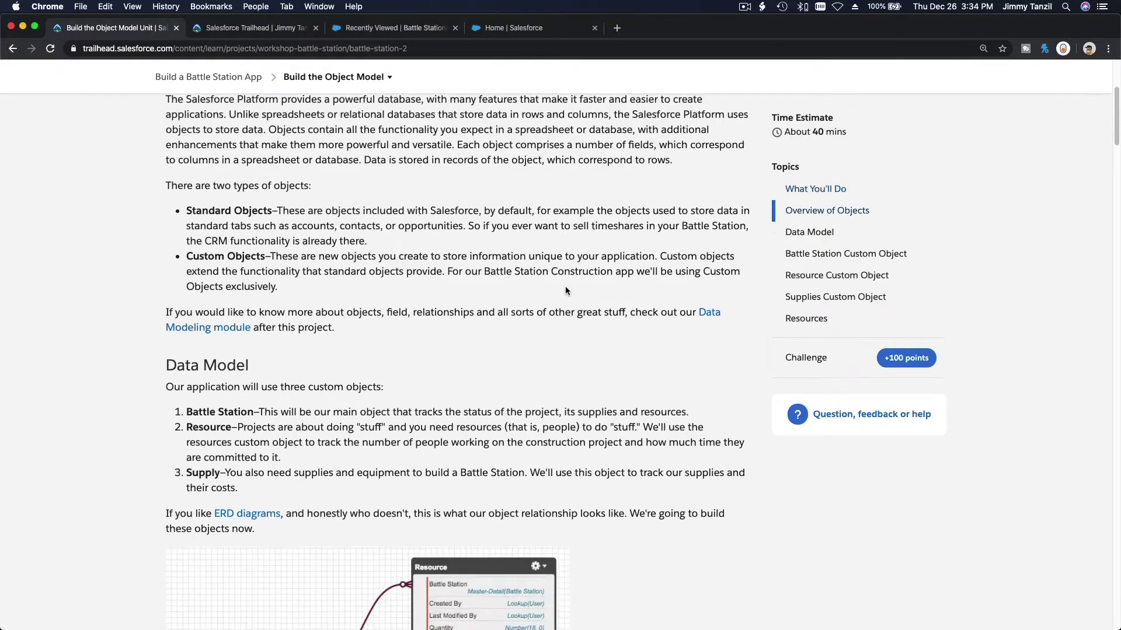
scroll(565, 287, "down", 3)
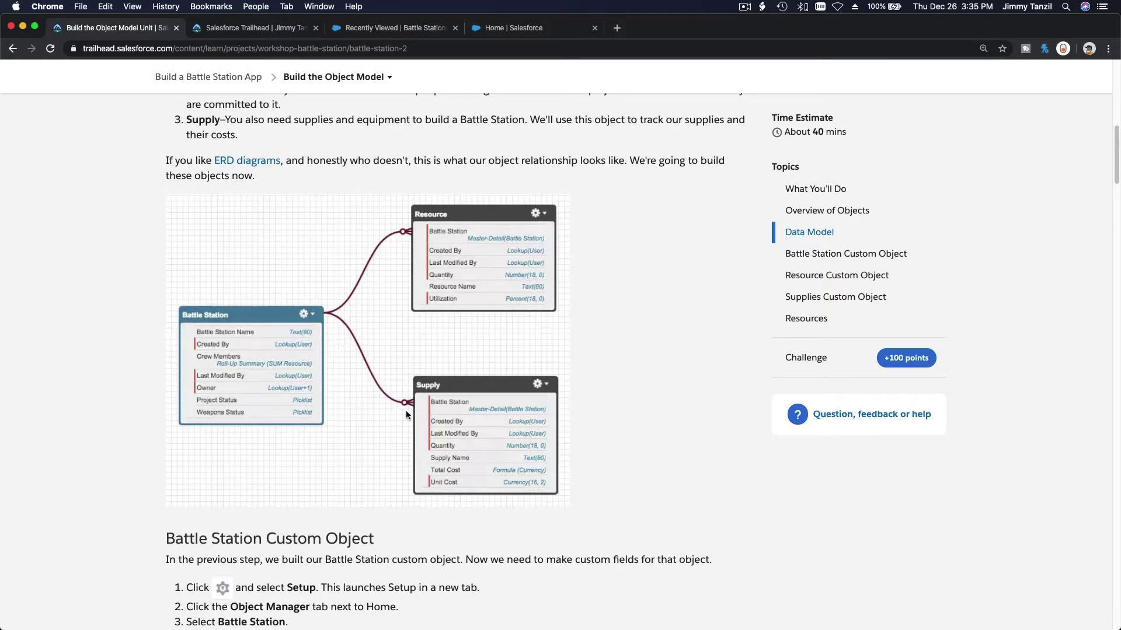
scroll(655, 354, "down", 7)
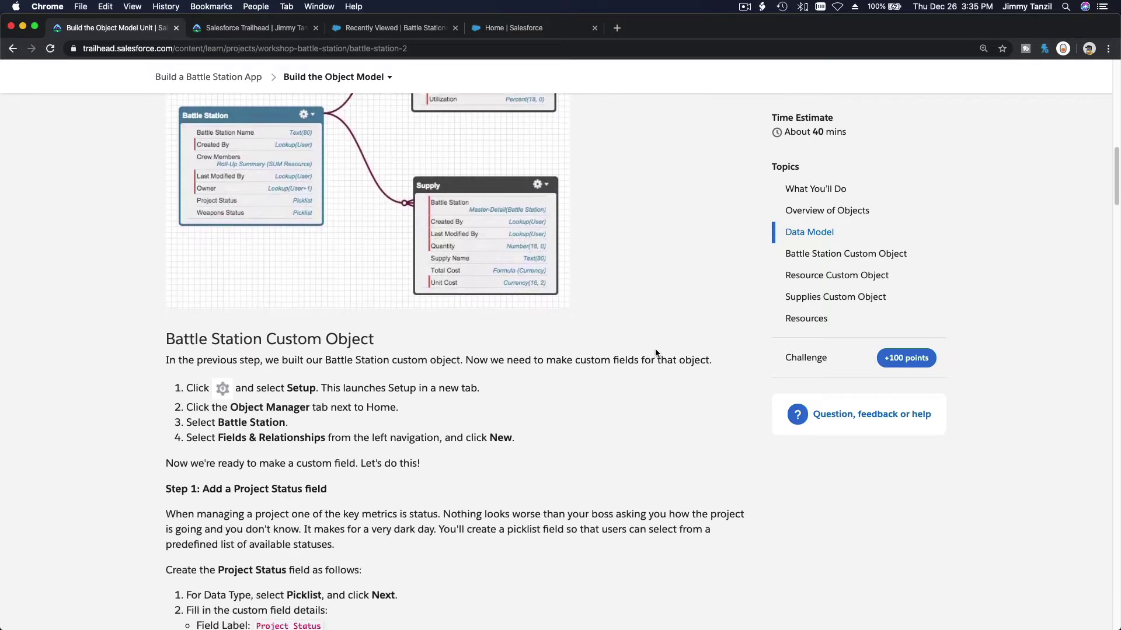
scroll(655, 350, "down", 1)
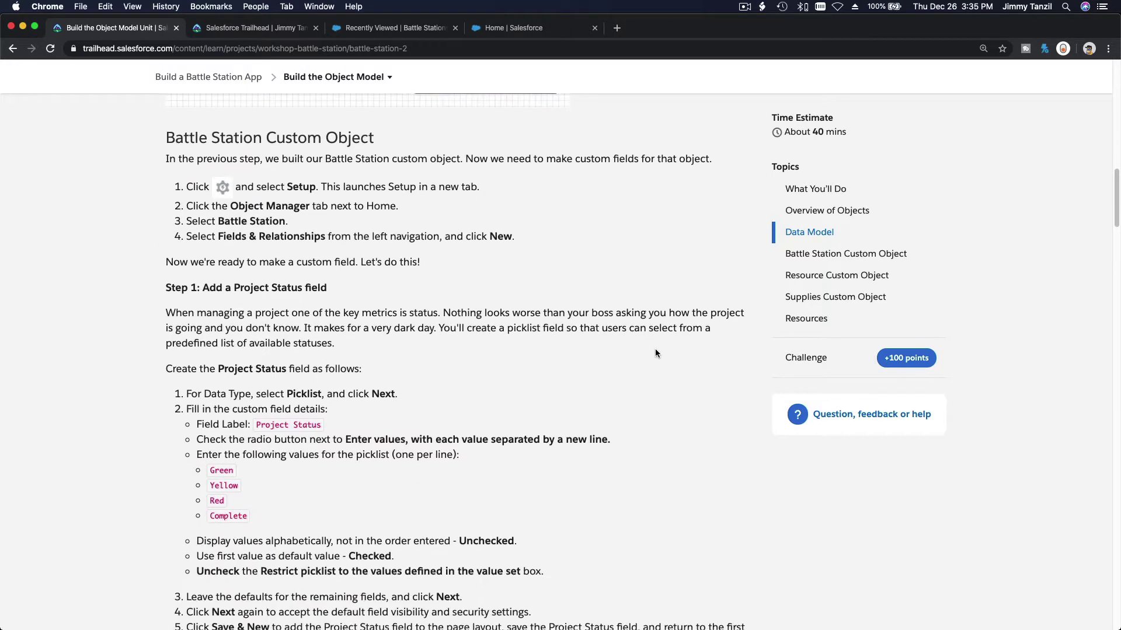
scroll(411, 178, "down", 1)
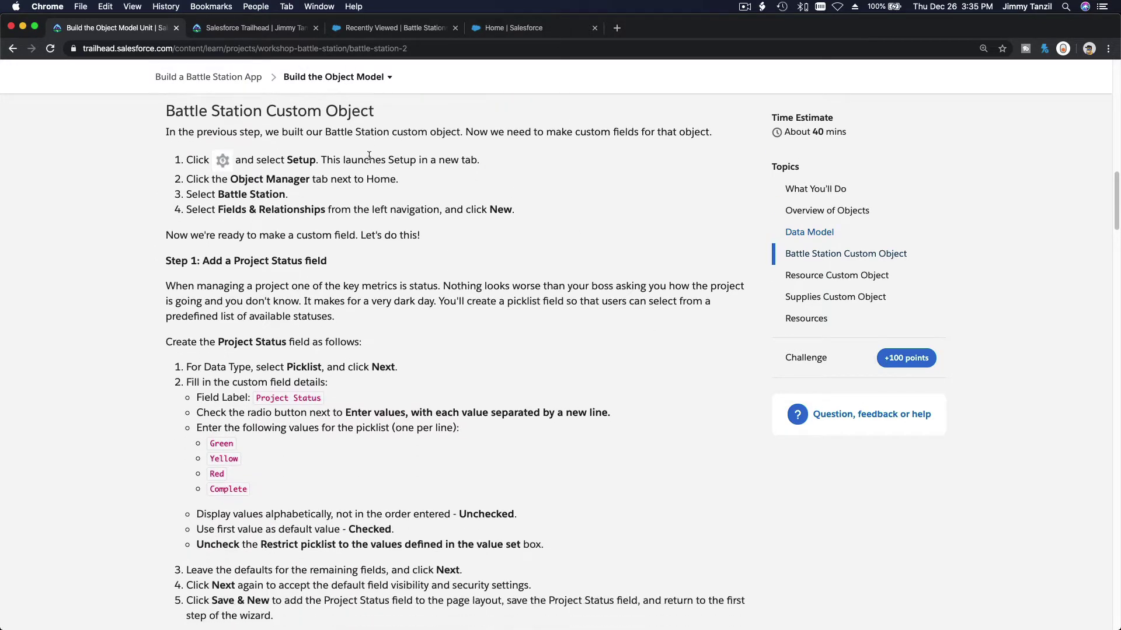
scroll(274, 201, "down", 2)
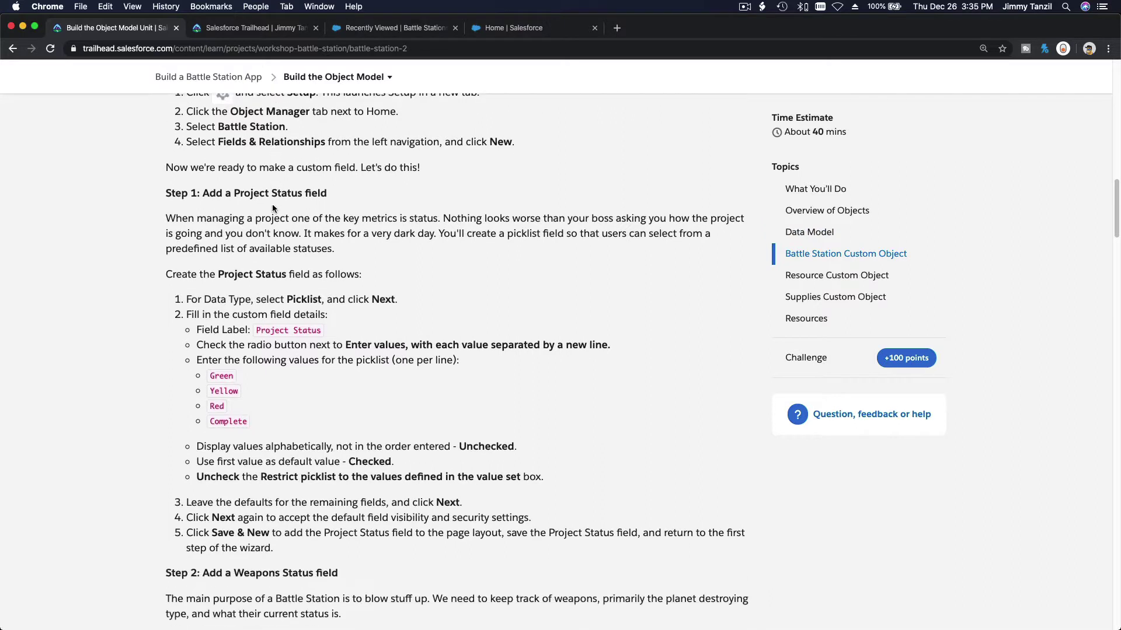
triple_click(251, 188)
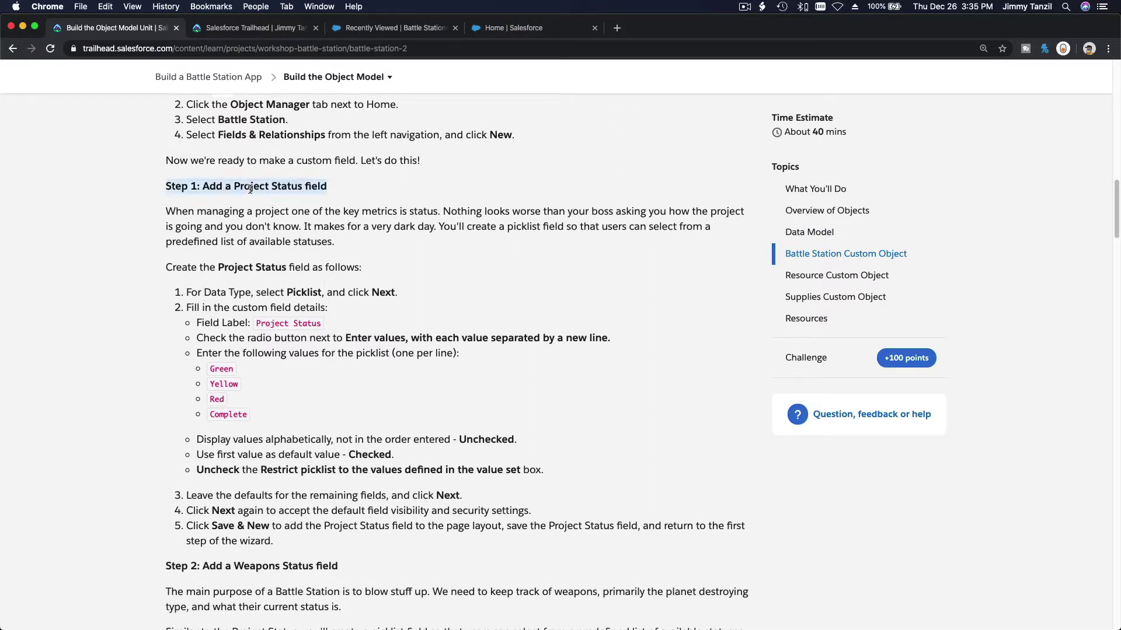
left_click(279, 224)
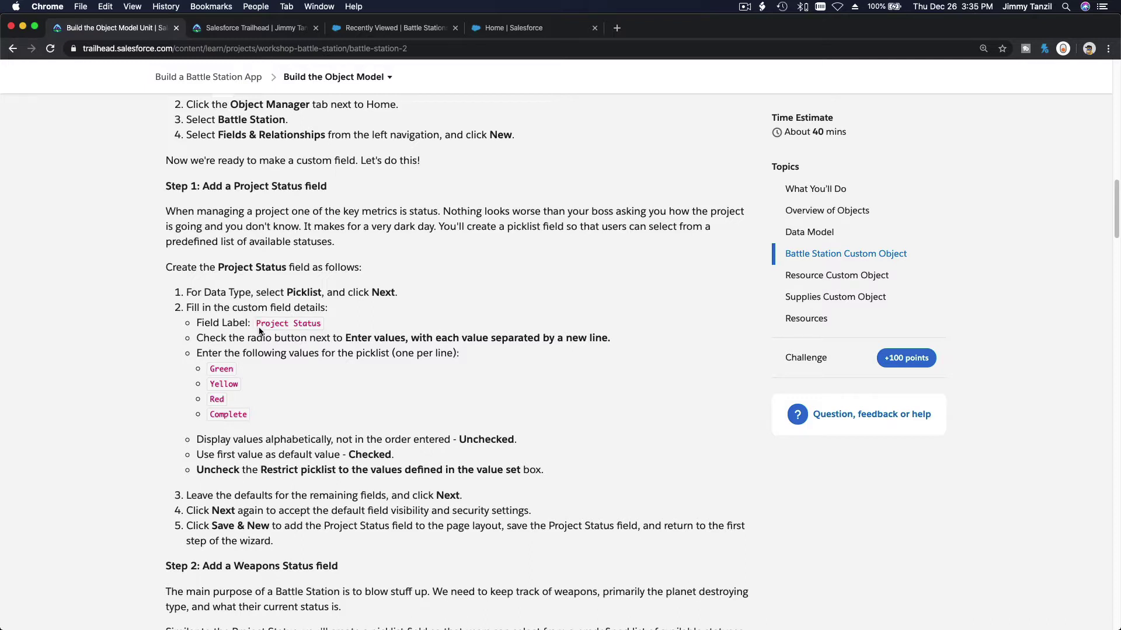
left_click_drag(256, 324, 318, 324)
key("super+c")
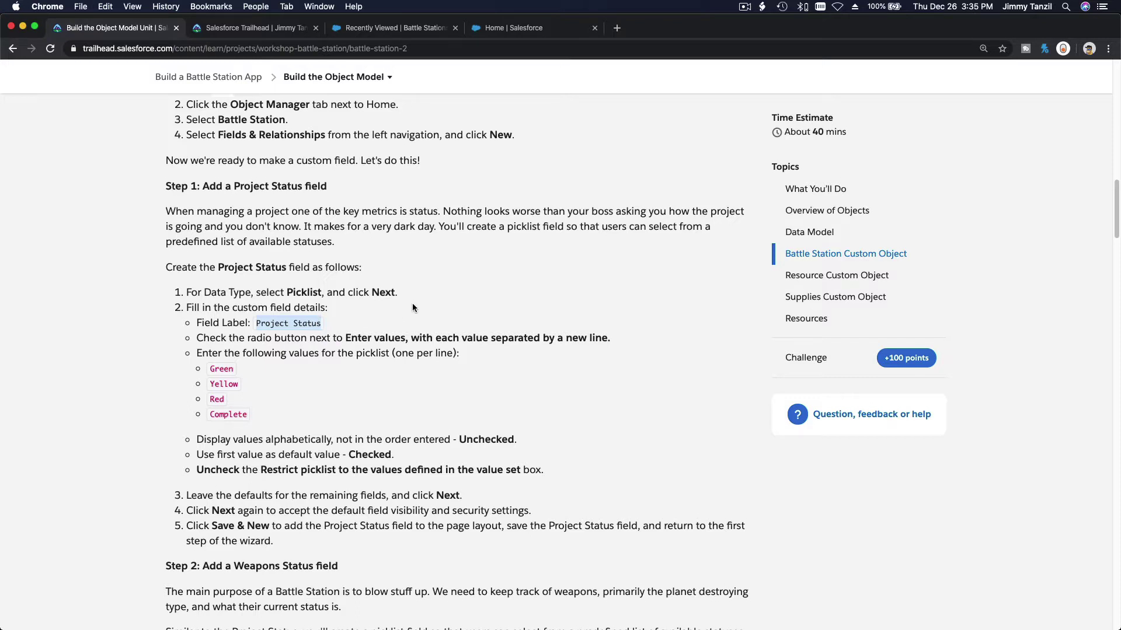
Start a new Picklist custom field in Battle Station's Fields & Relationships
left_click(509, 32)
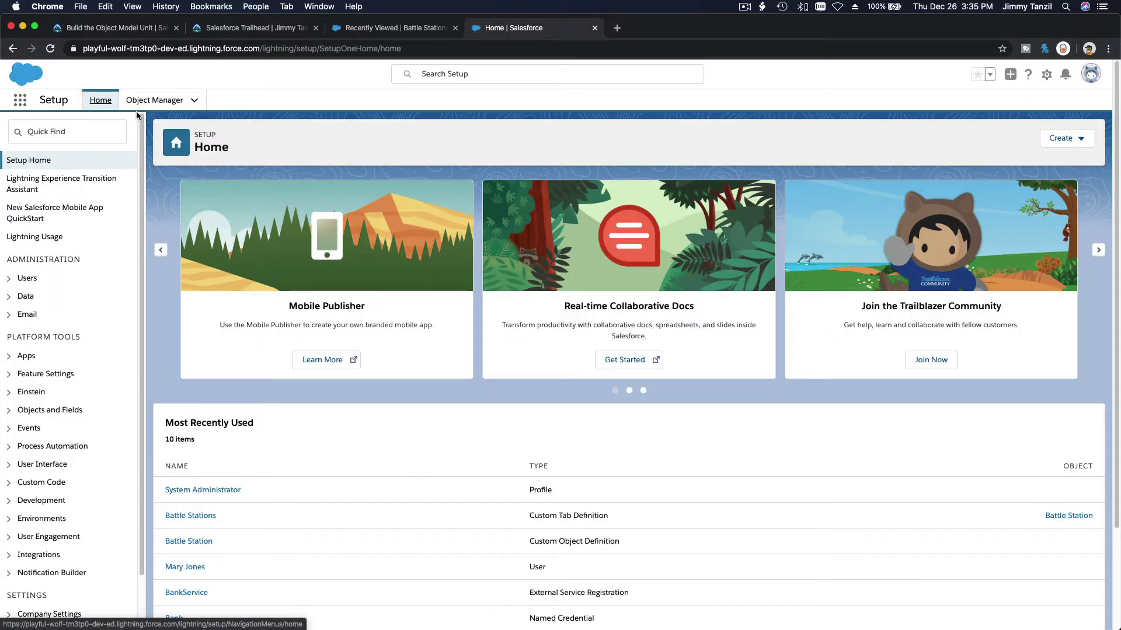
left_click(155, 100)
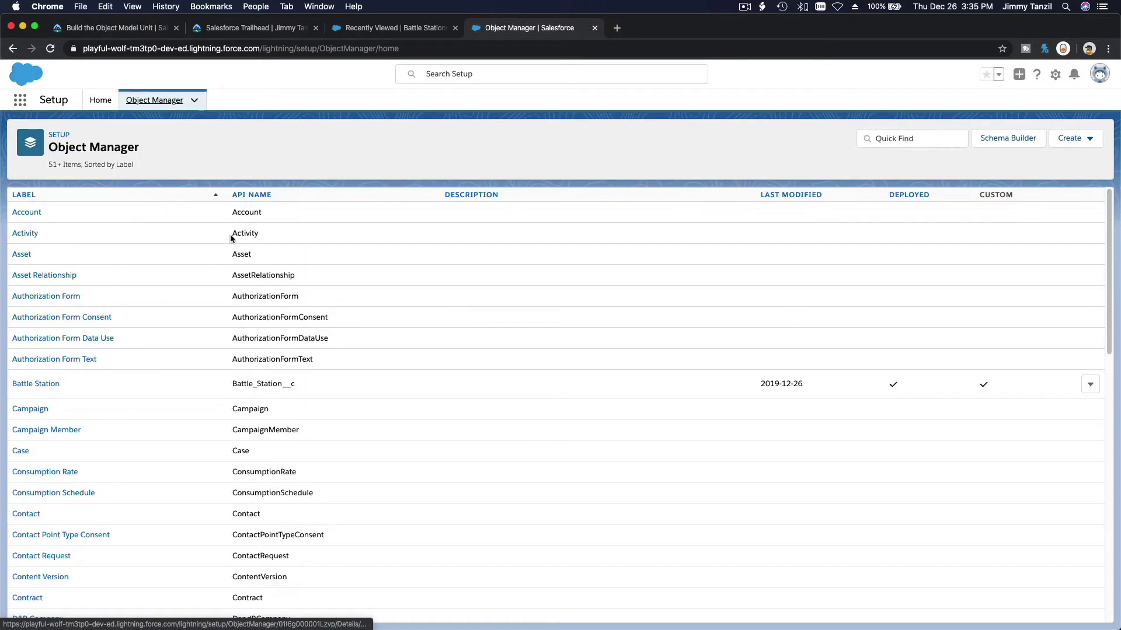
left_click(40, 388)
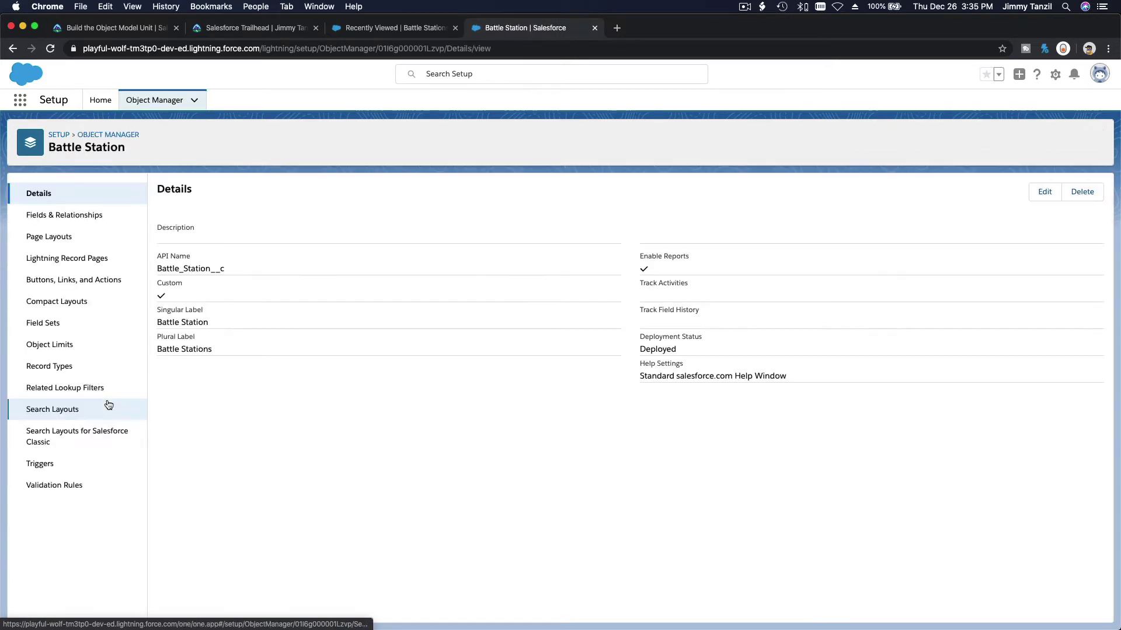
left_click(75, 218)
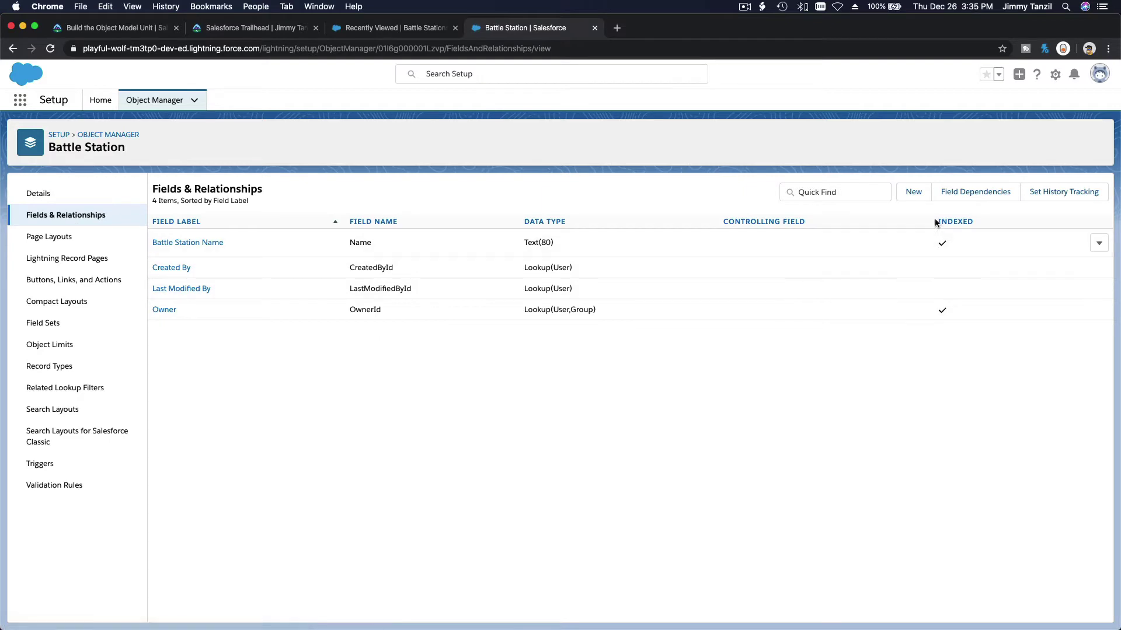
left_click(914, 197)
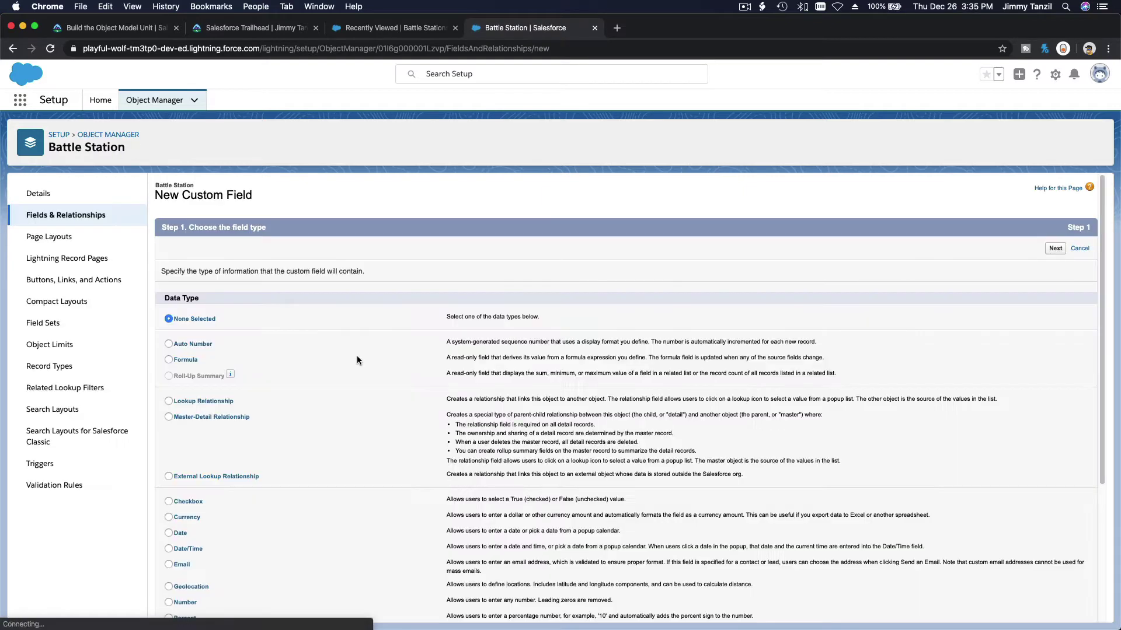
scroll(356, 358, "down", 3)
scroll(285, 446, "down", 2)
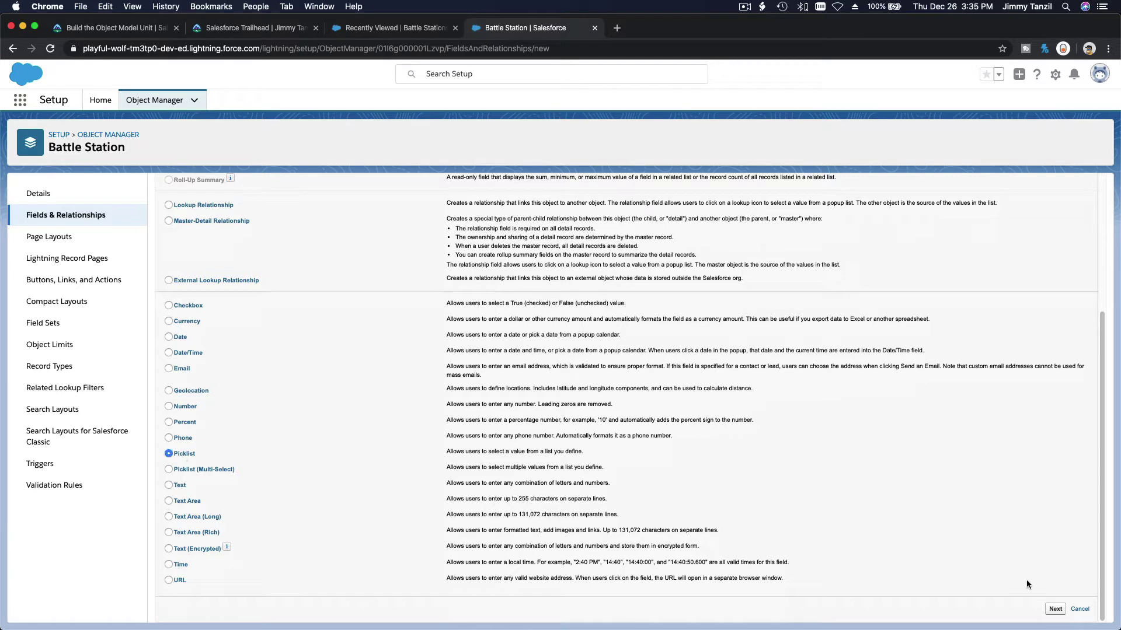
left_click(1055, 609)
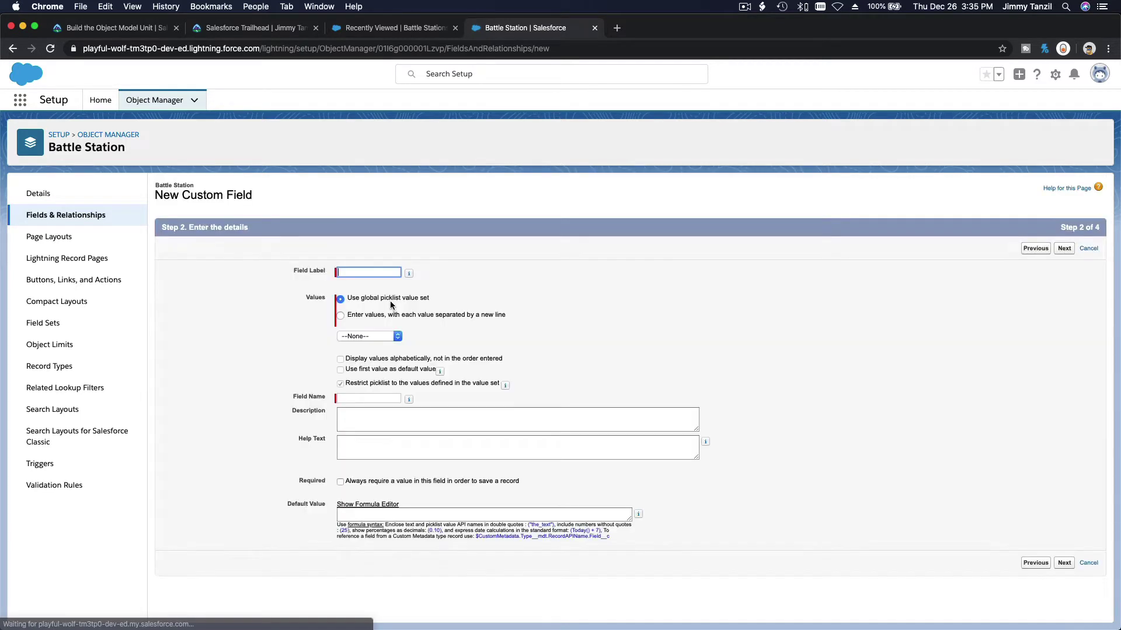
Label the field Project Status with manually entered values Green, Yellow, Red, Complete
key("super+v")
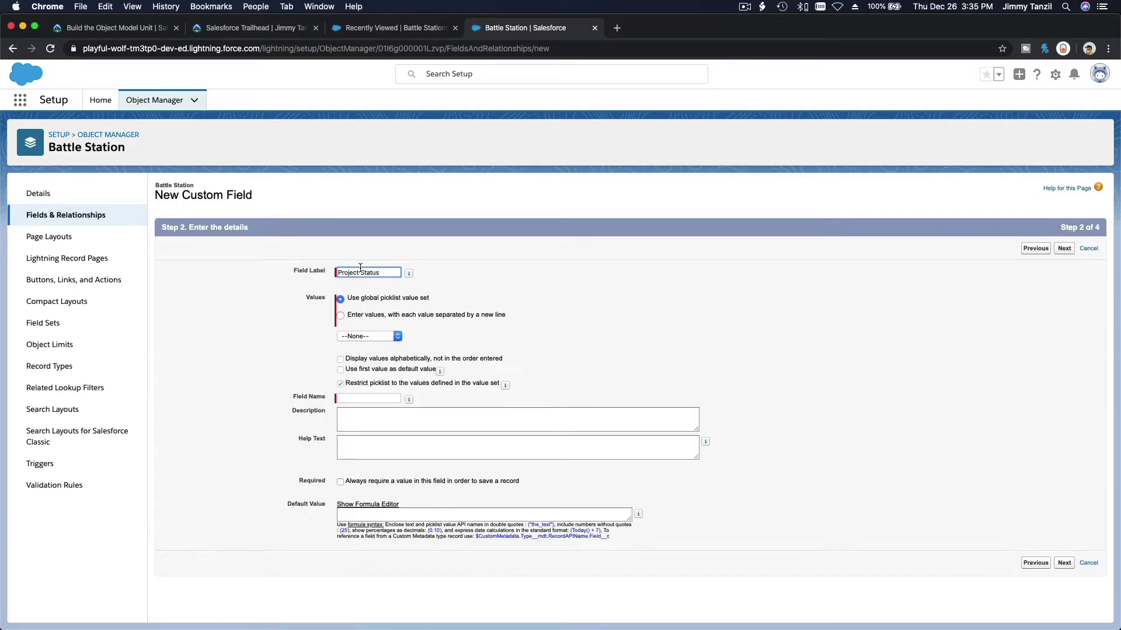
left_click(356, 318)
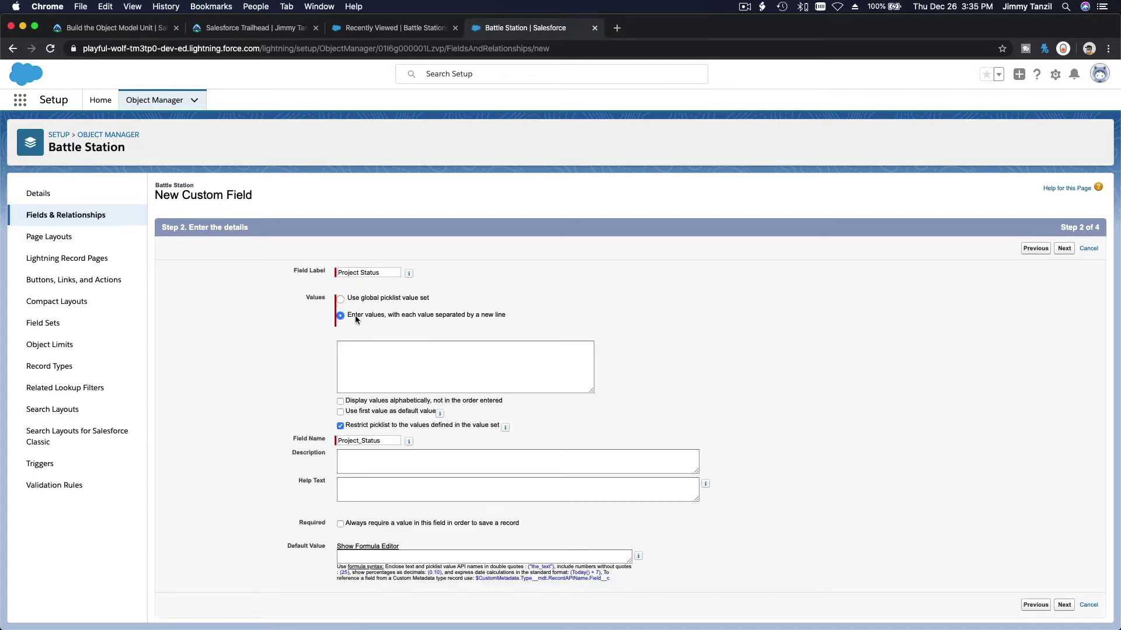
left_click(129, 33)
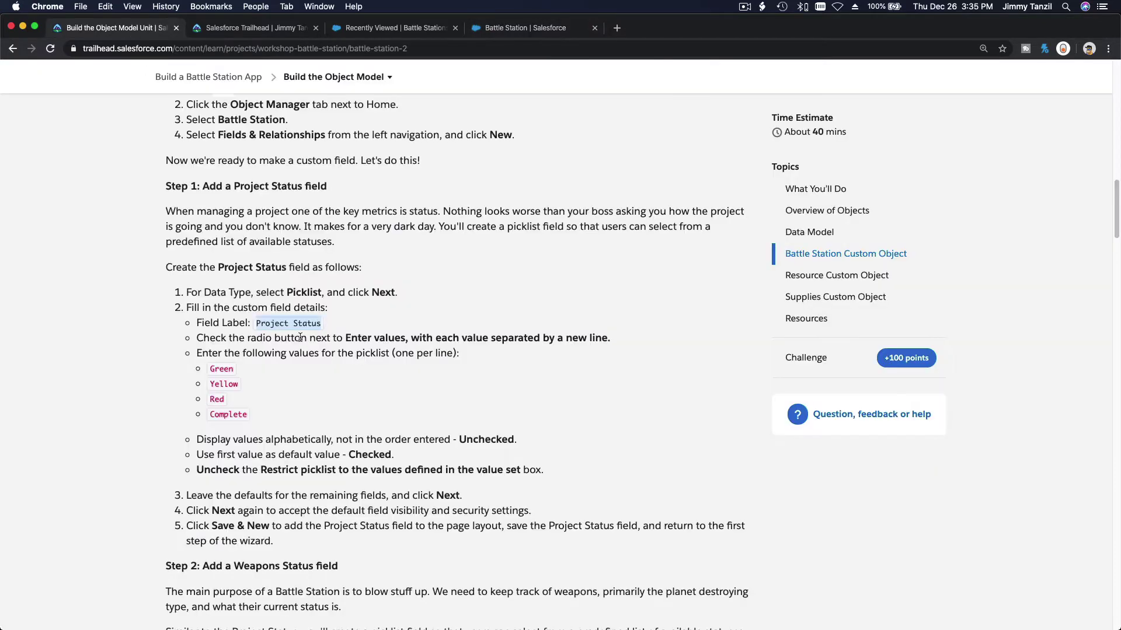
left_click_drag(249, 418, 207, 378)
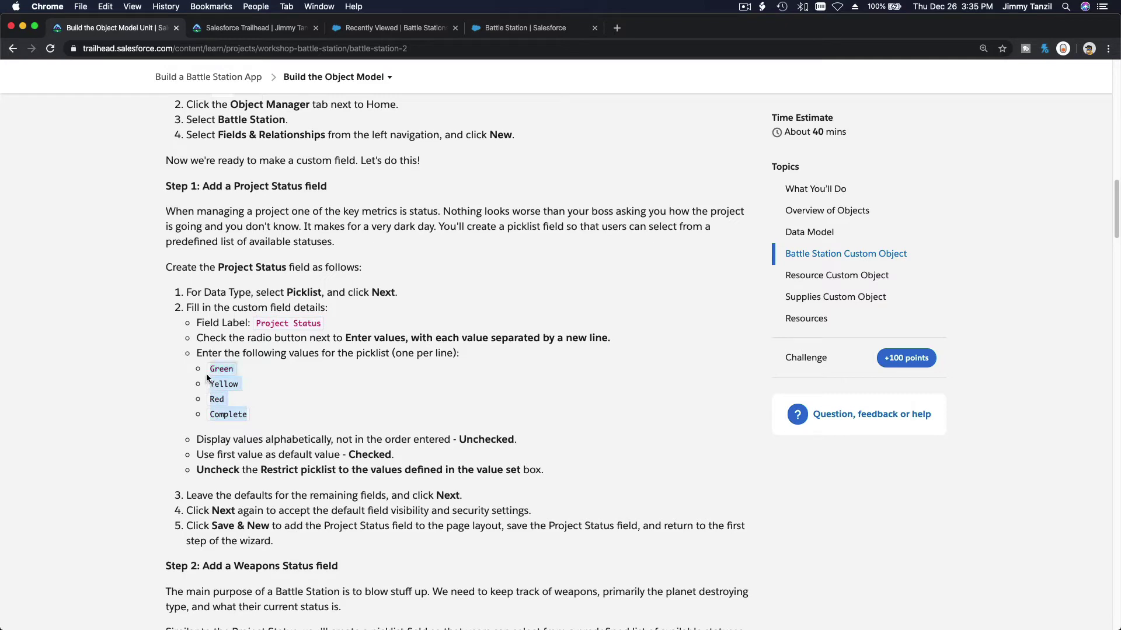
key("super+c")
left_click(510, 30)
left_click(440, 364)
key("super+v")
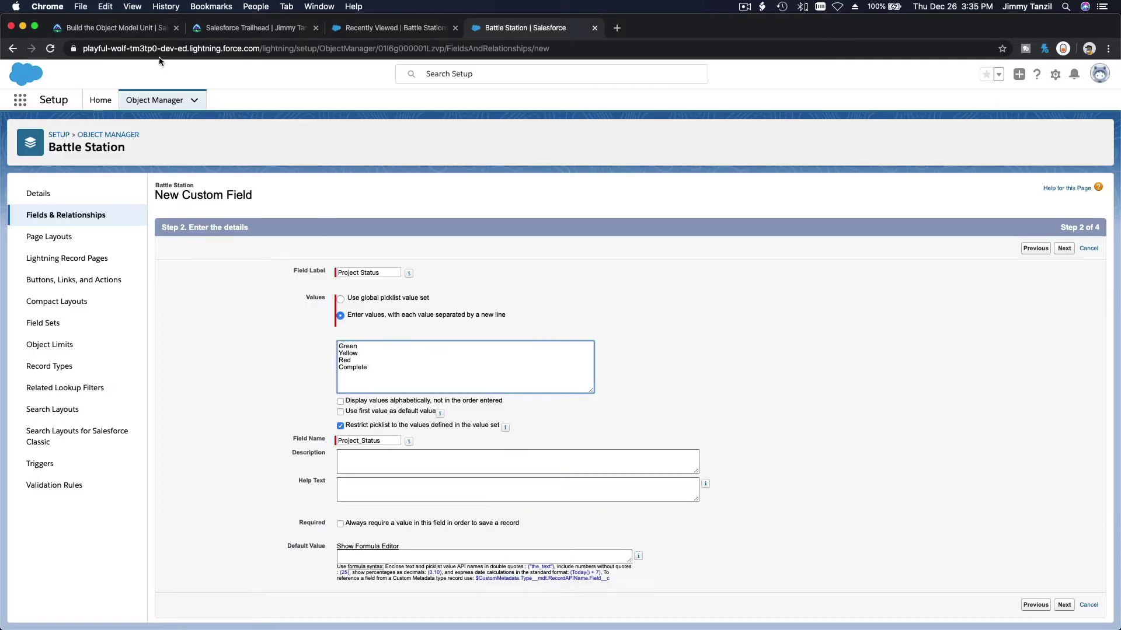
Make the first value the default and stop restricting the picklist to its defined values
left_click(140, 31)
scroll(351, 330, "down", 2)
scroll(350, 330, "down", 2)
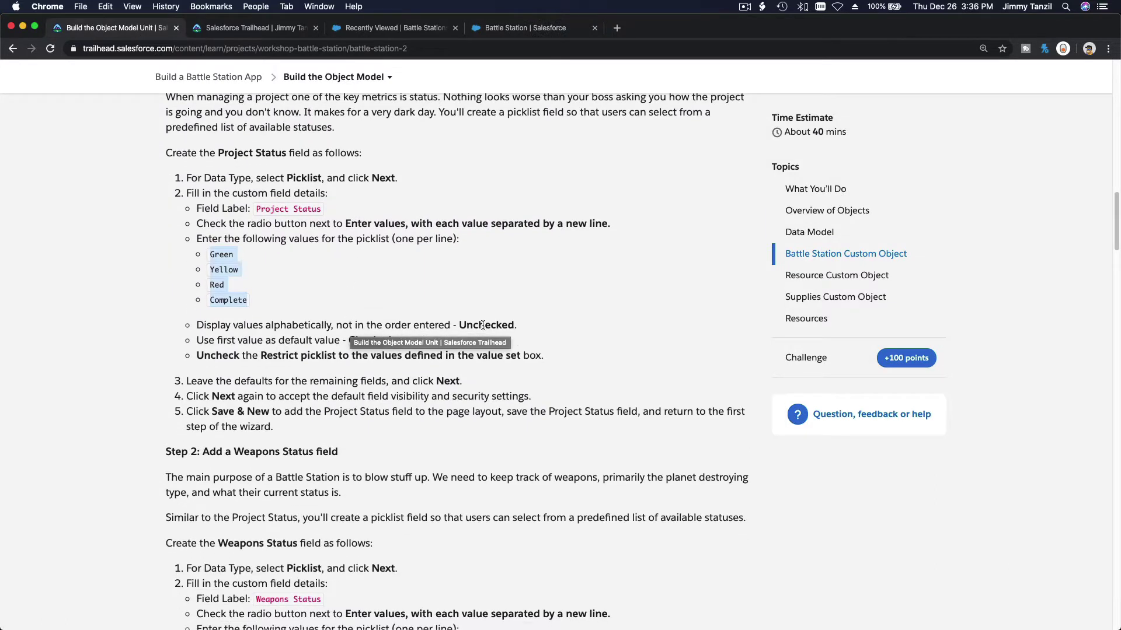
left_click(465, 290)
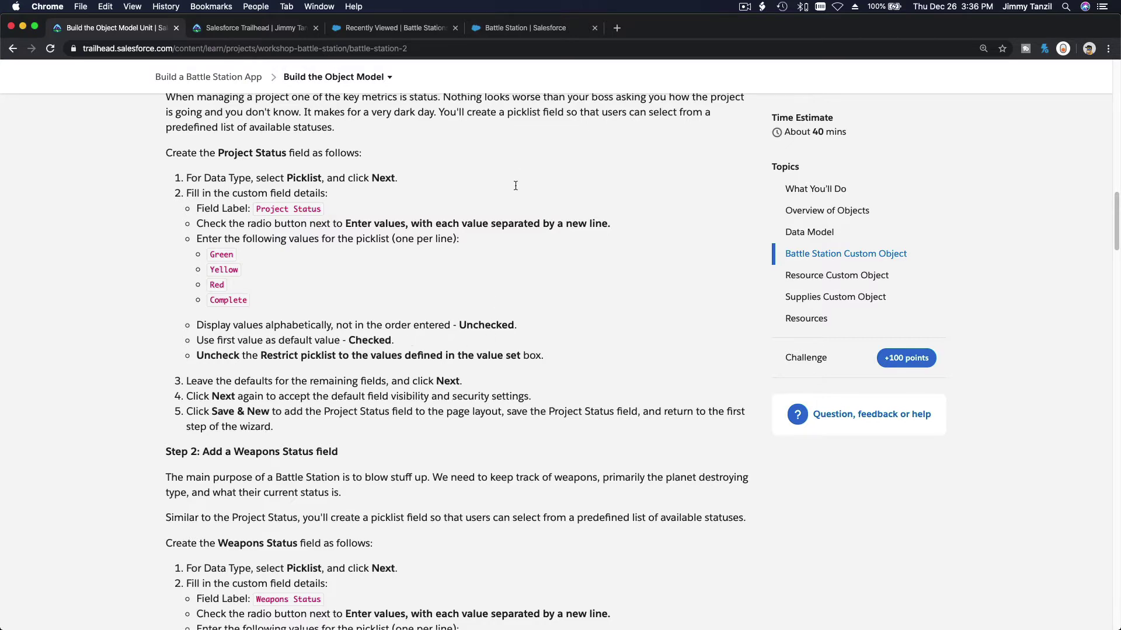
left_click(510, 28)
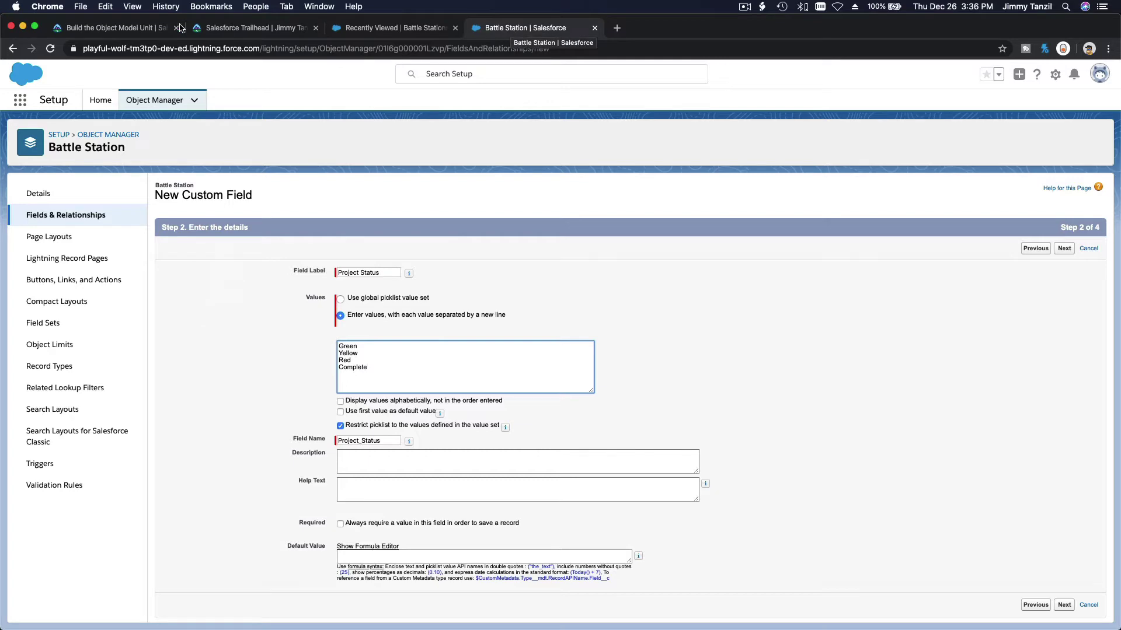
left_click(129, 32)
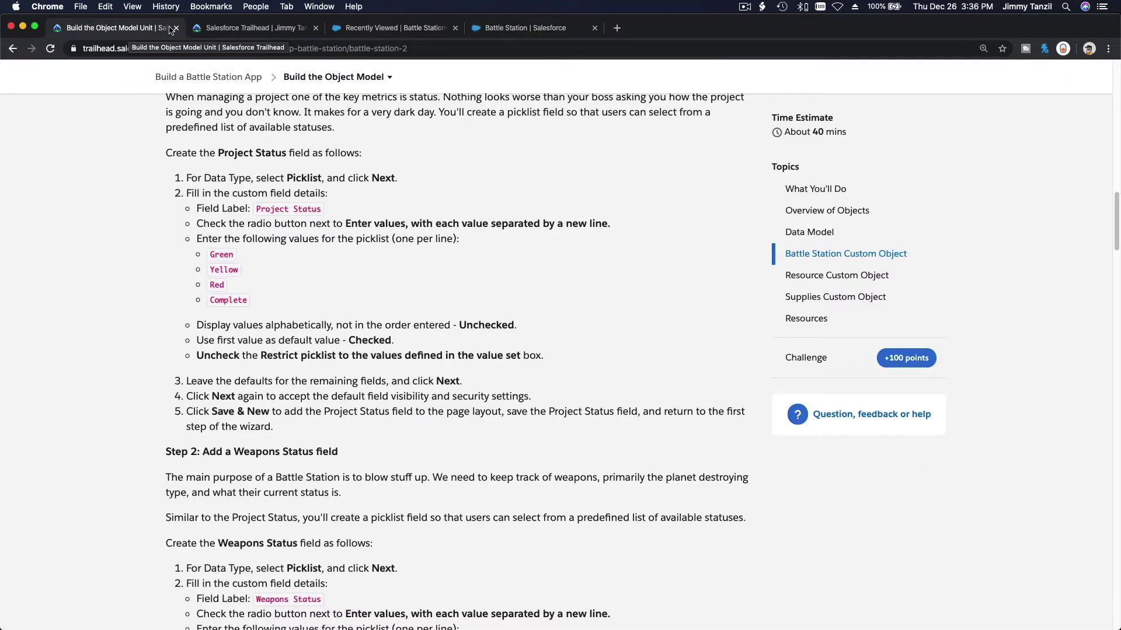
left_click(501, 34)
left_click(340, 412)
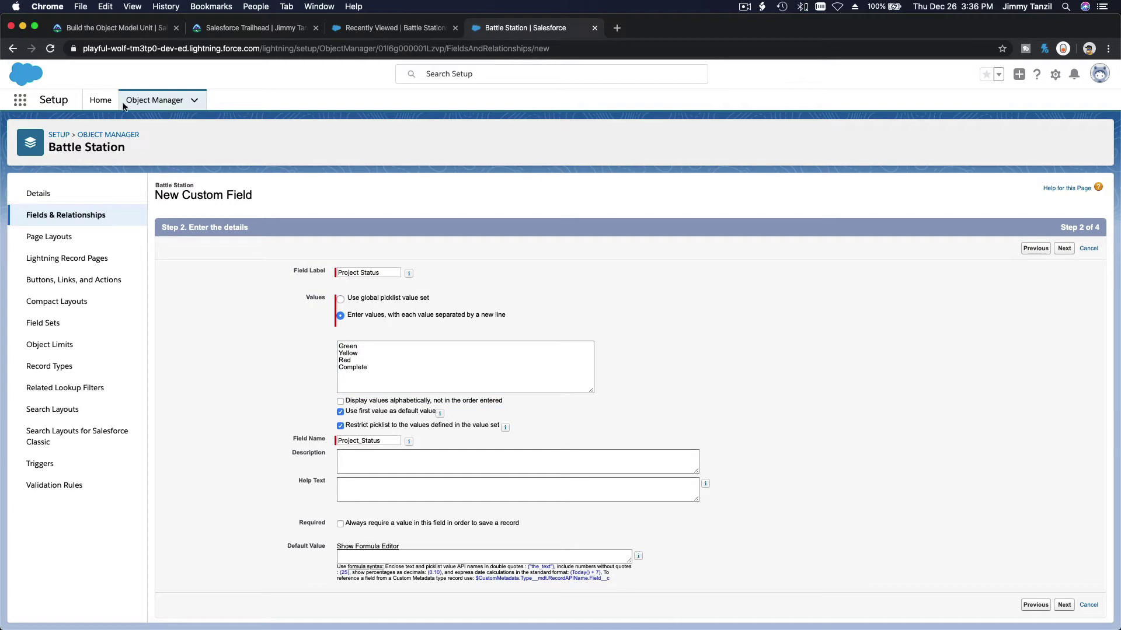
left_click(97, 30)
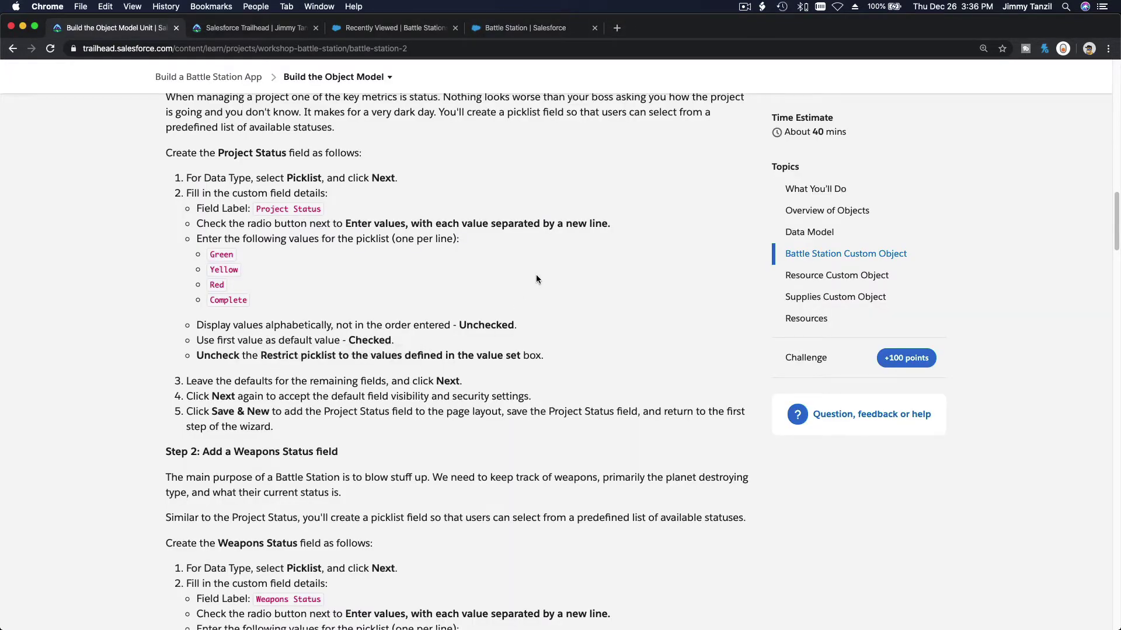
left_click(545, 29)
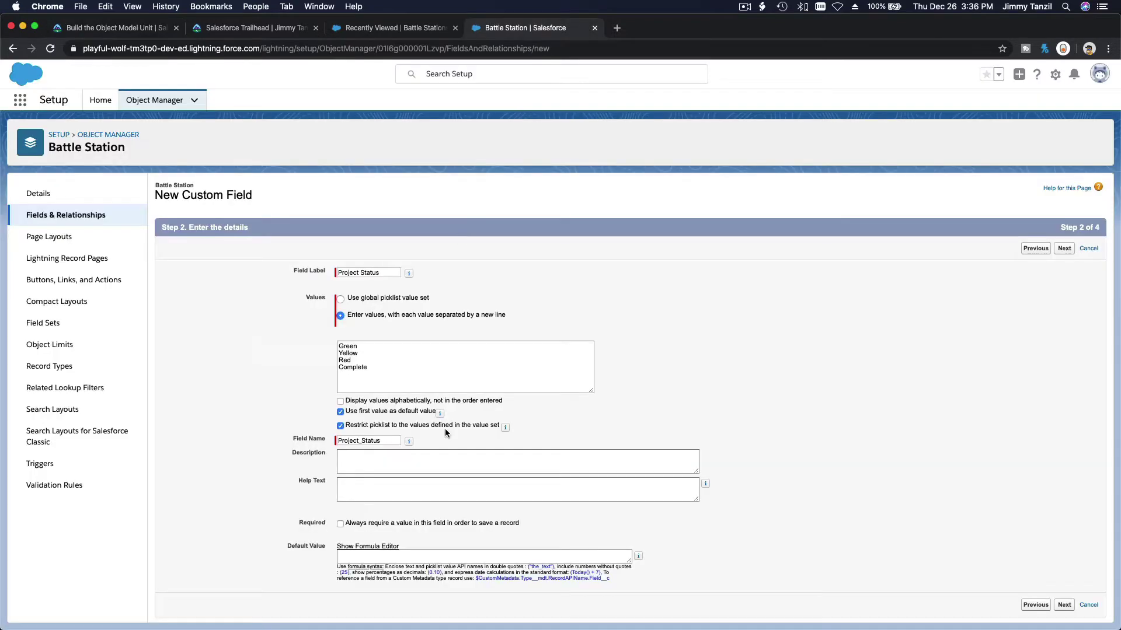
left_click(341, 425)
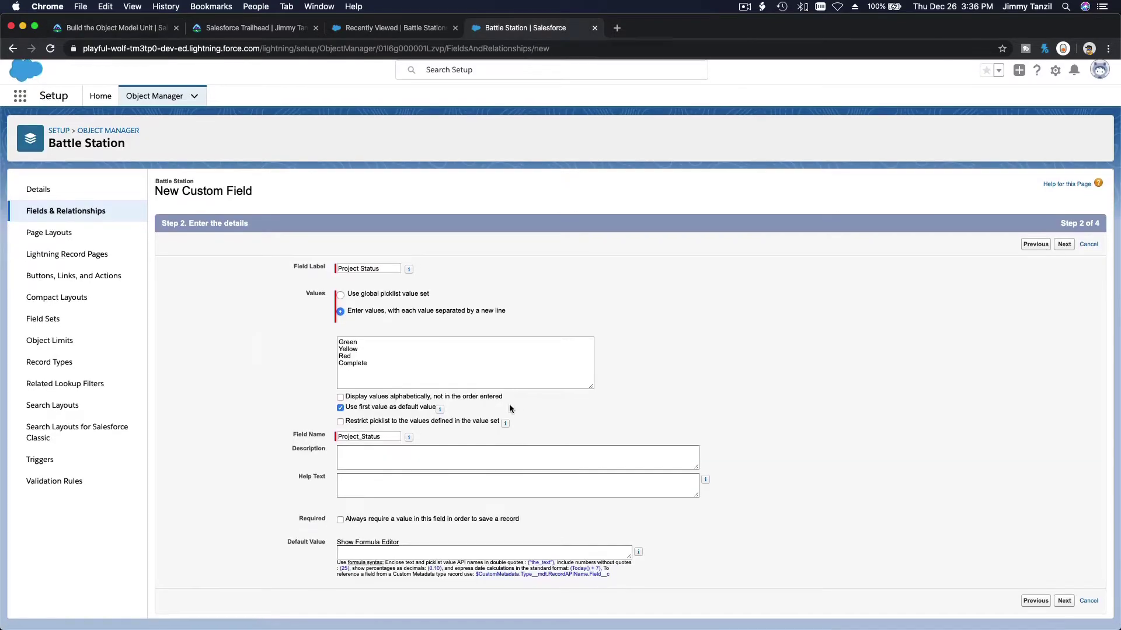
Make Project Status visible to every profile and Save & New
left_click(140, 27)
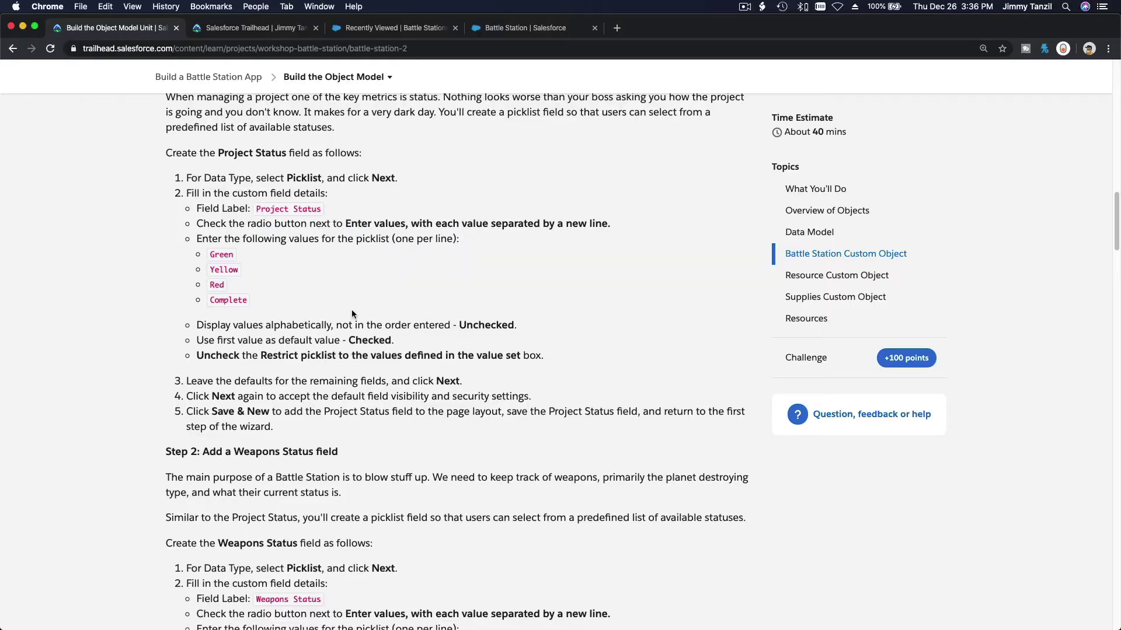
scroll(352, 314, "down", 3)
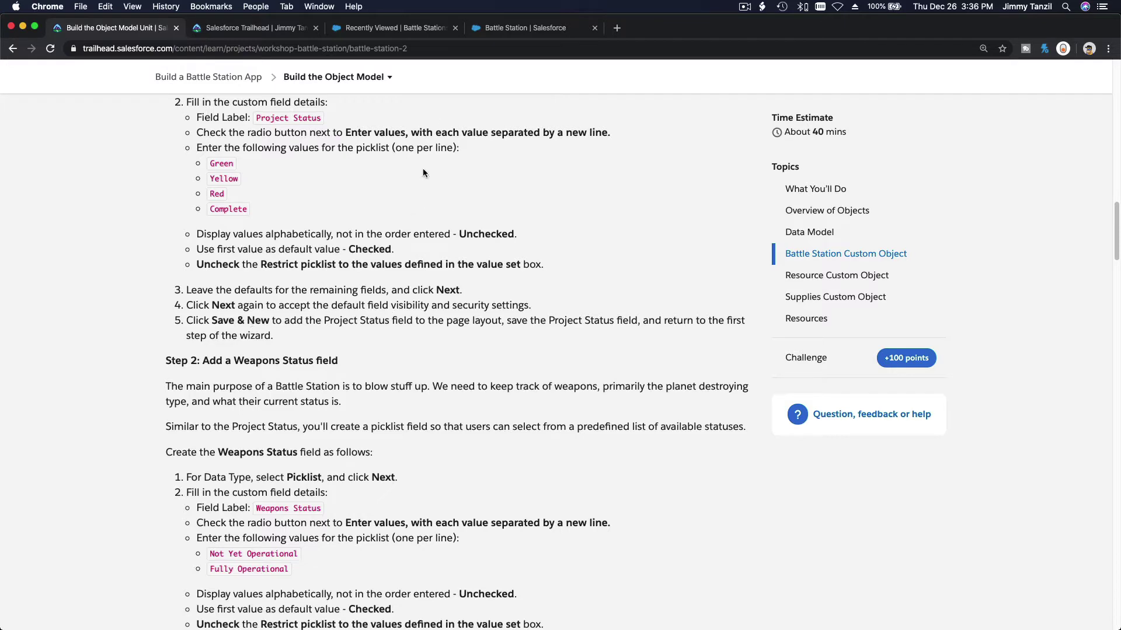
left_click(496, 29)
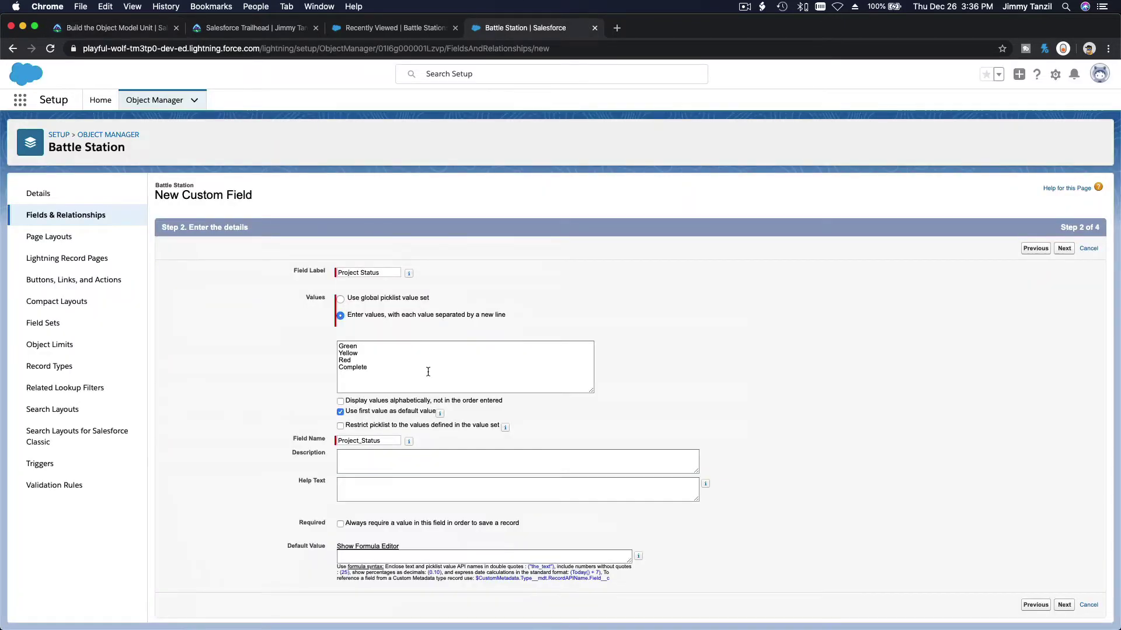
left_click(1064, 249)
left_click(772, 346)
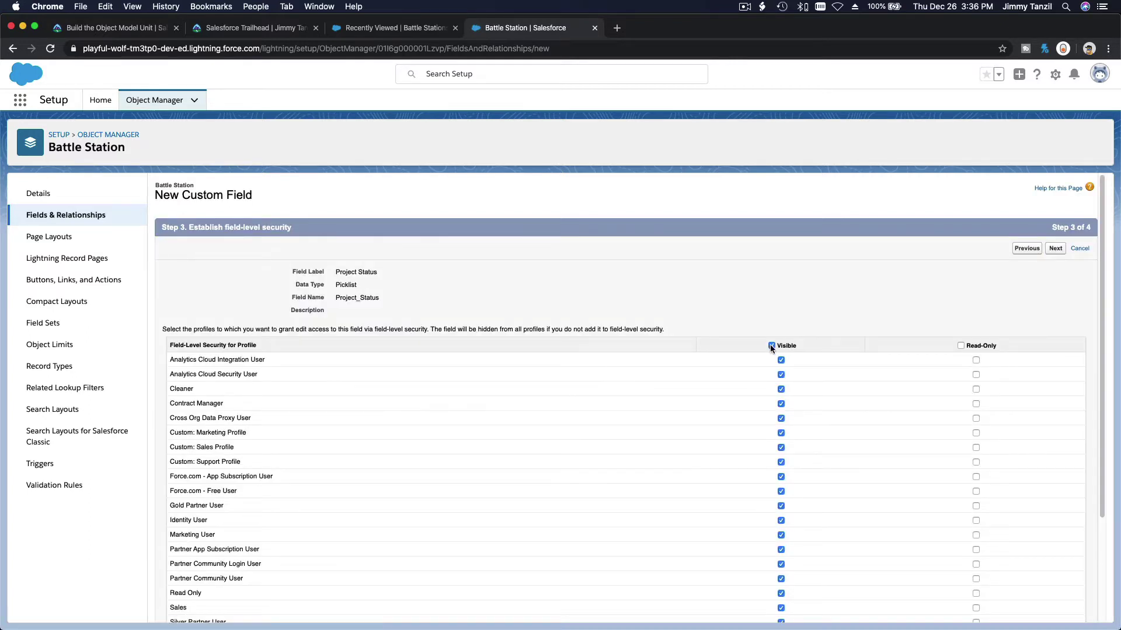
left_click(1055, 249)
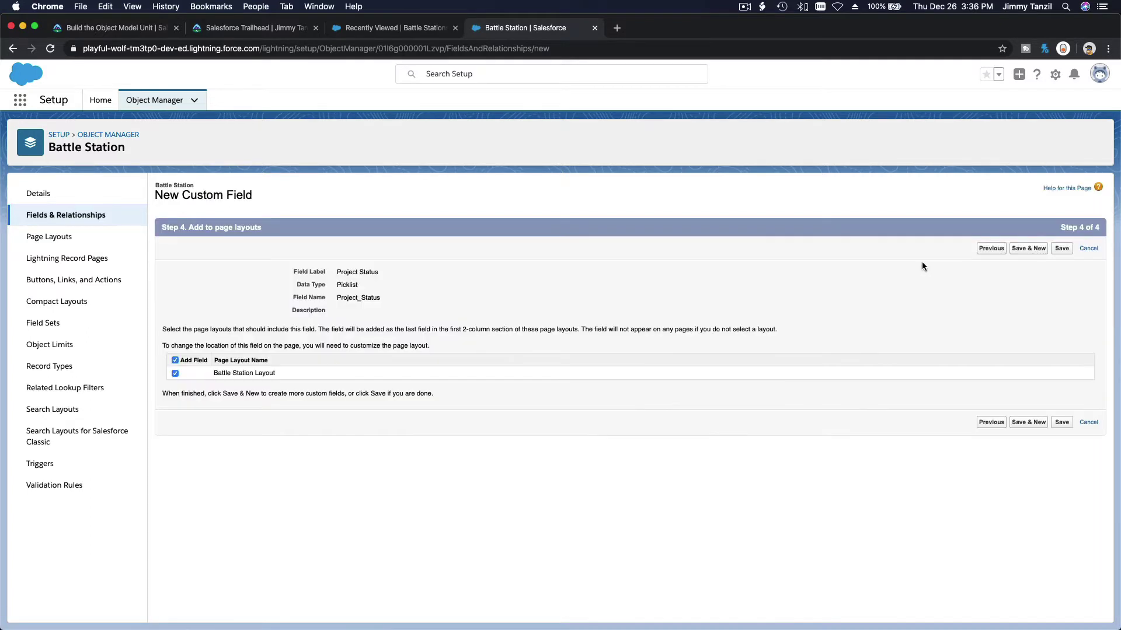
left_click(1023, 253)
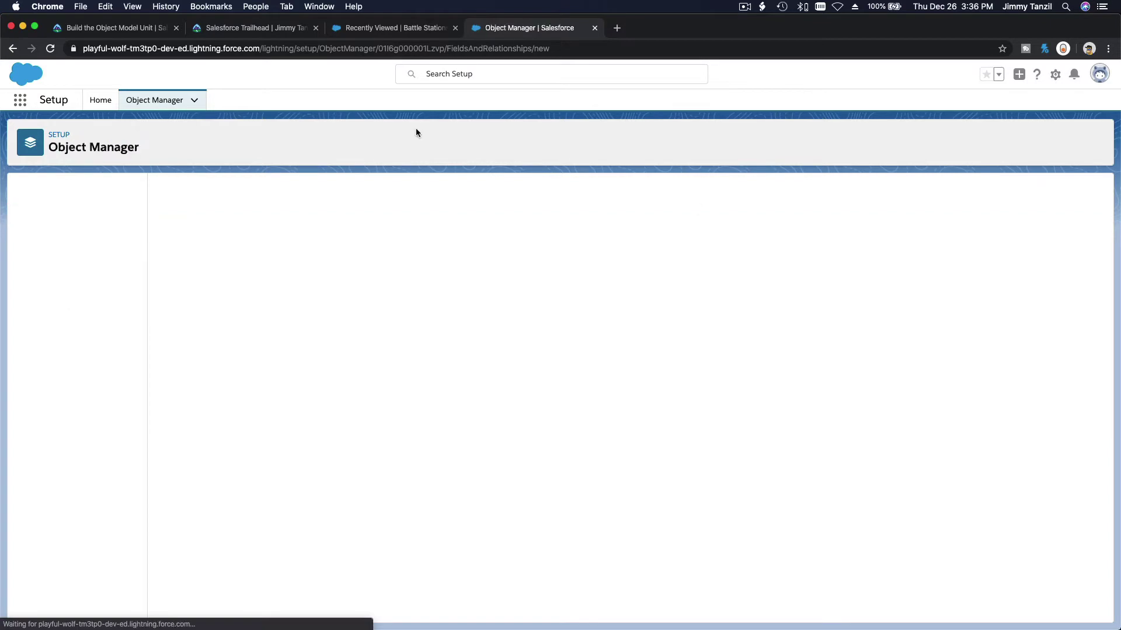
left_click(129, 33)
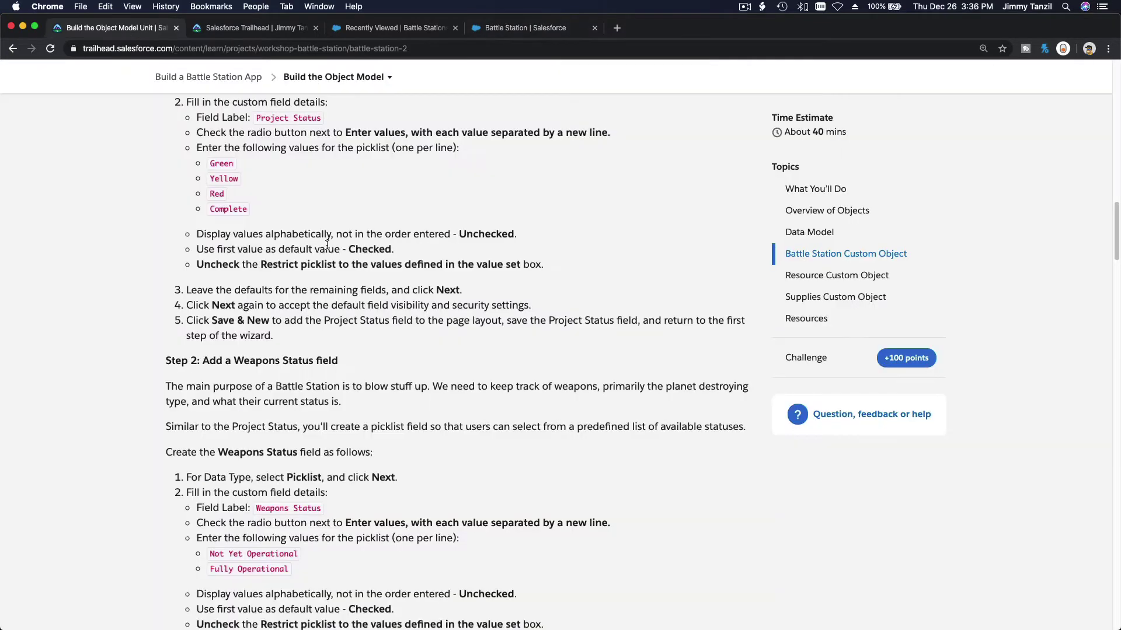
Copy the Weapons Status label from Trailhead and choose Picklist as the new field's type
scroll(327, 245, "down", 5)
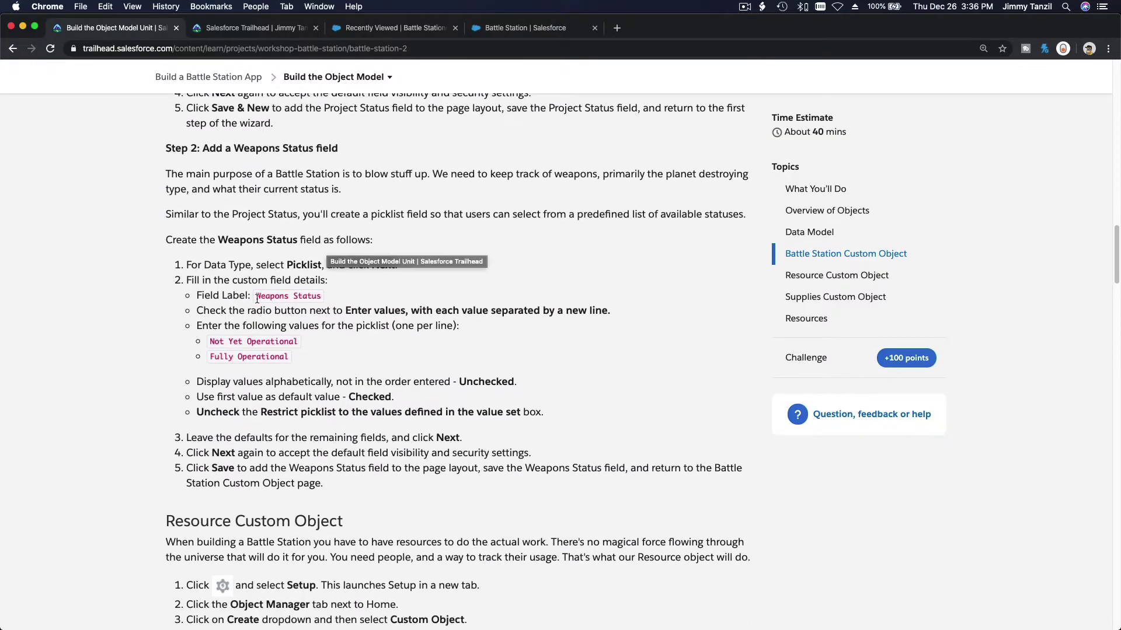
triple_click(319, 300)
key("cmd+c")
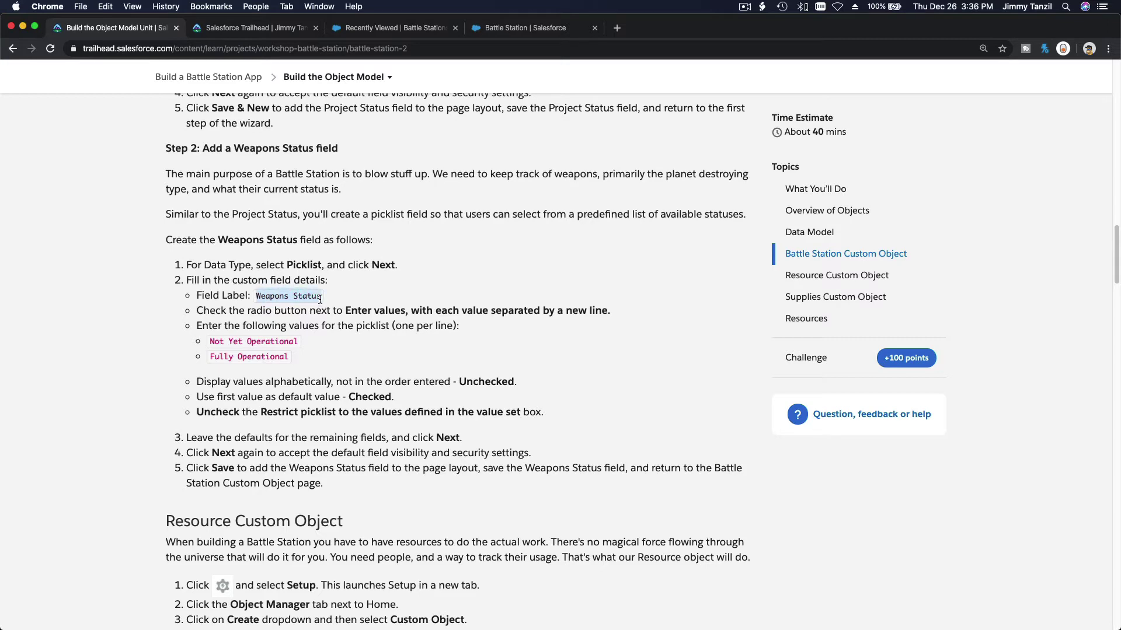
left_click(515, 29)
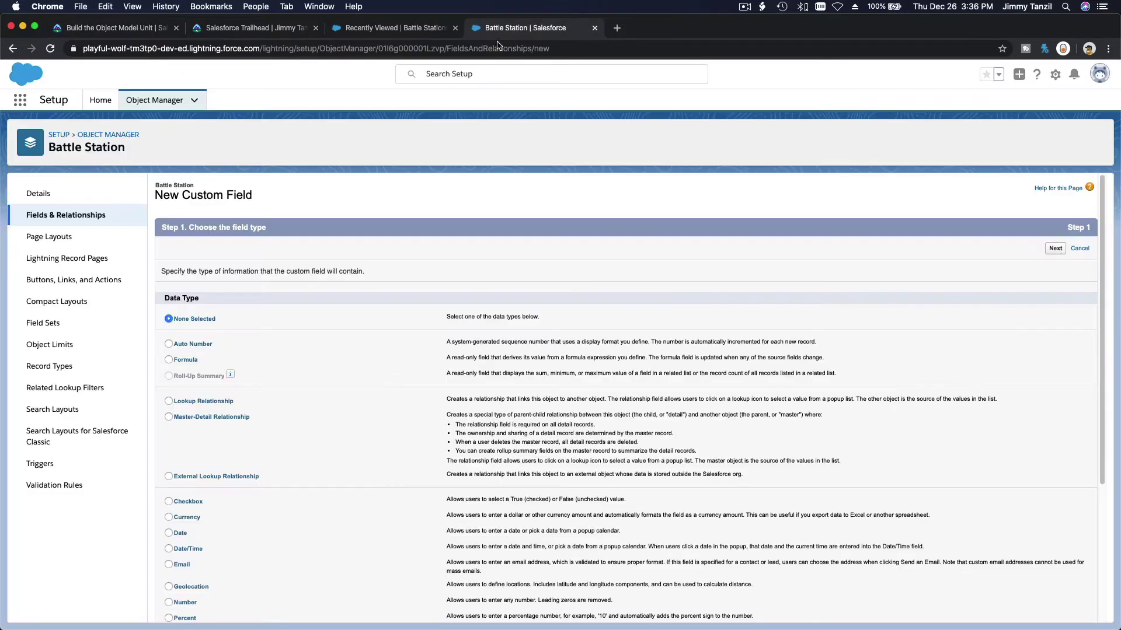
left_click(96, 32)
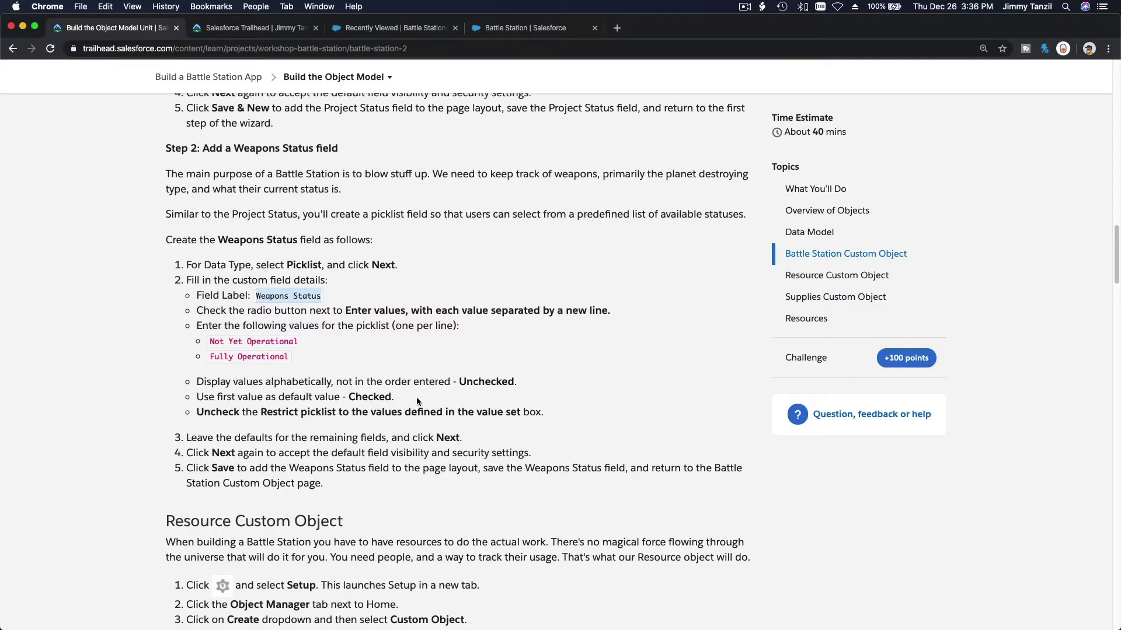
scroll(417, 401, "down", 2)
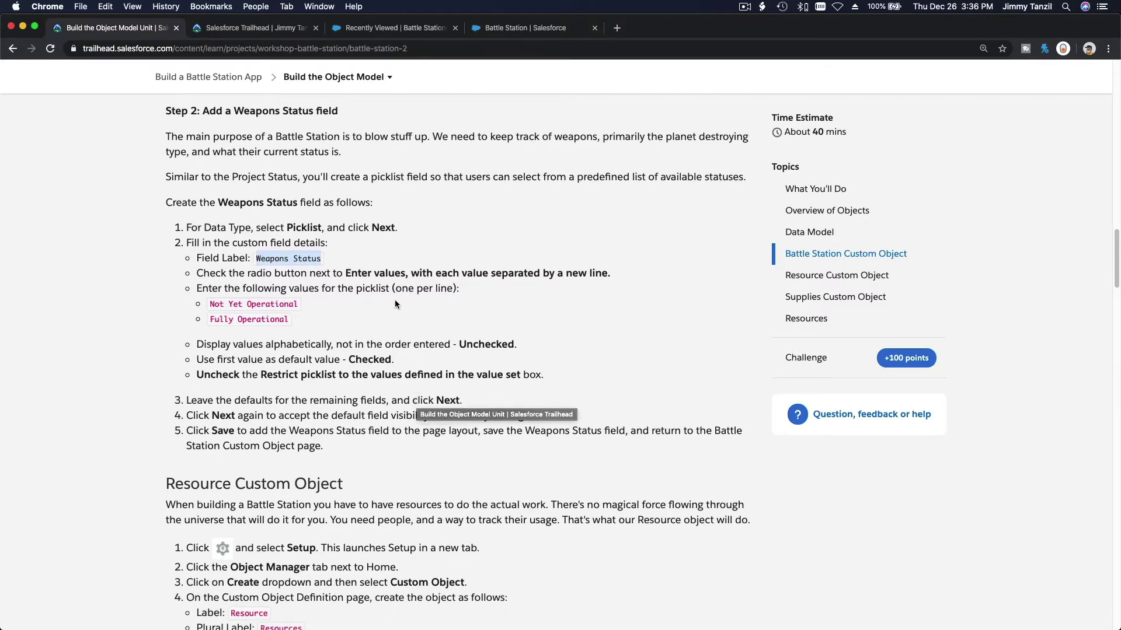
left_click(558, 34)
scroll(681, 345, "down", 5)
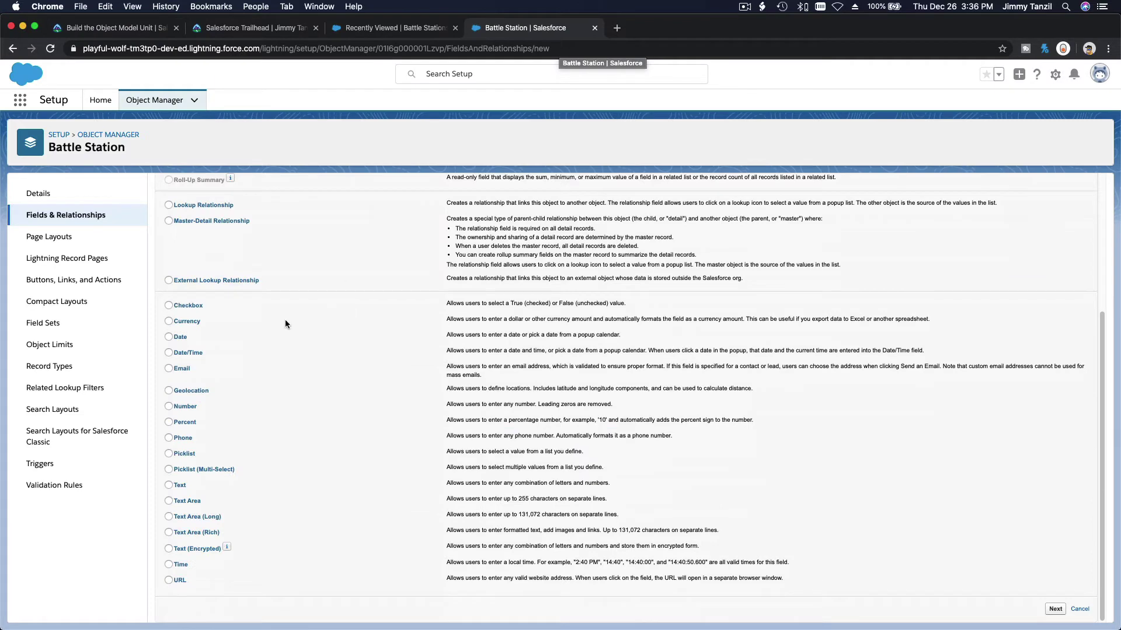
left_click(191, 454)
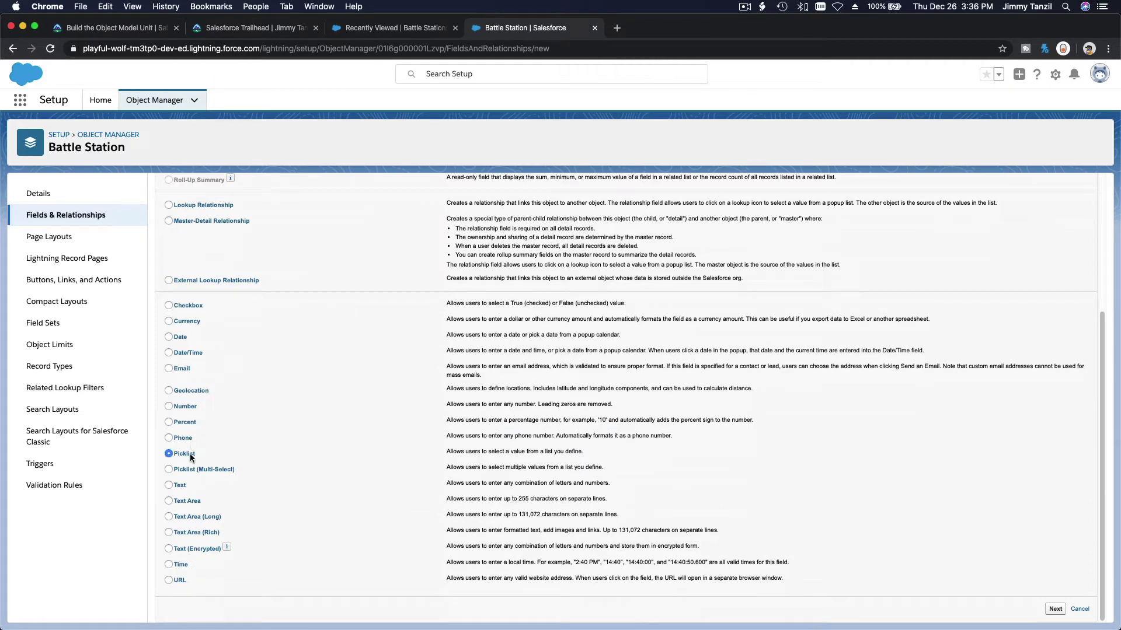
left_click(1055, 608)
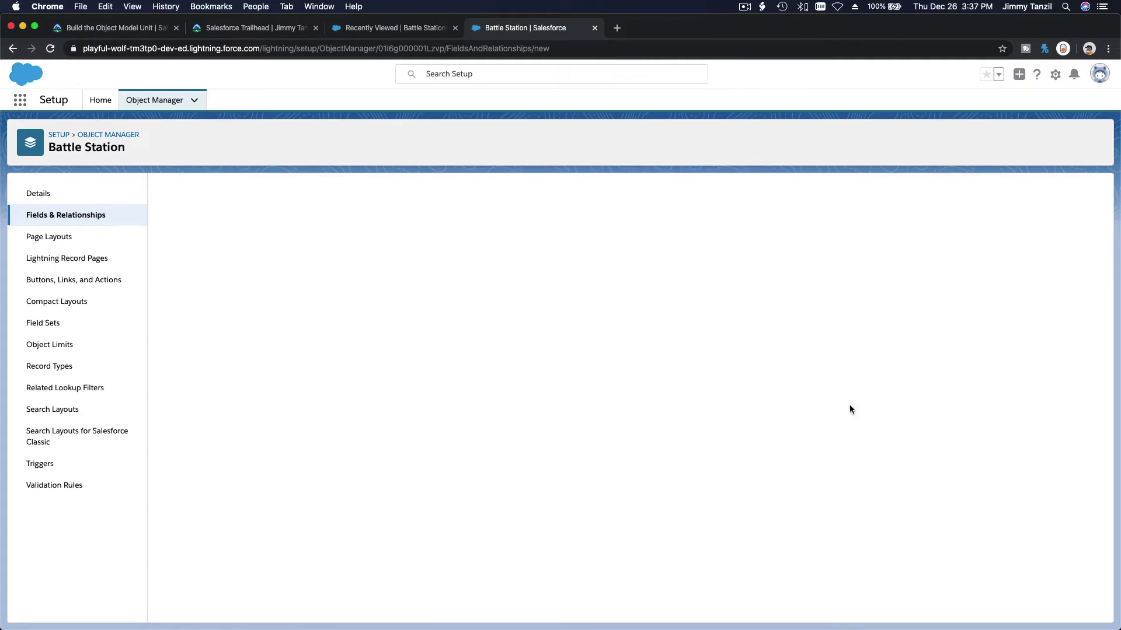
Label the field Weapons Status with values Not Yet Operational and Fully Operational
key("cmd+v")
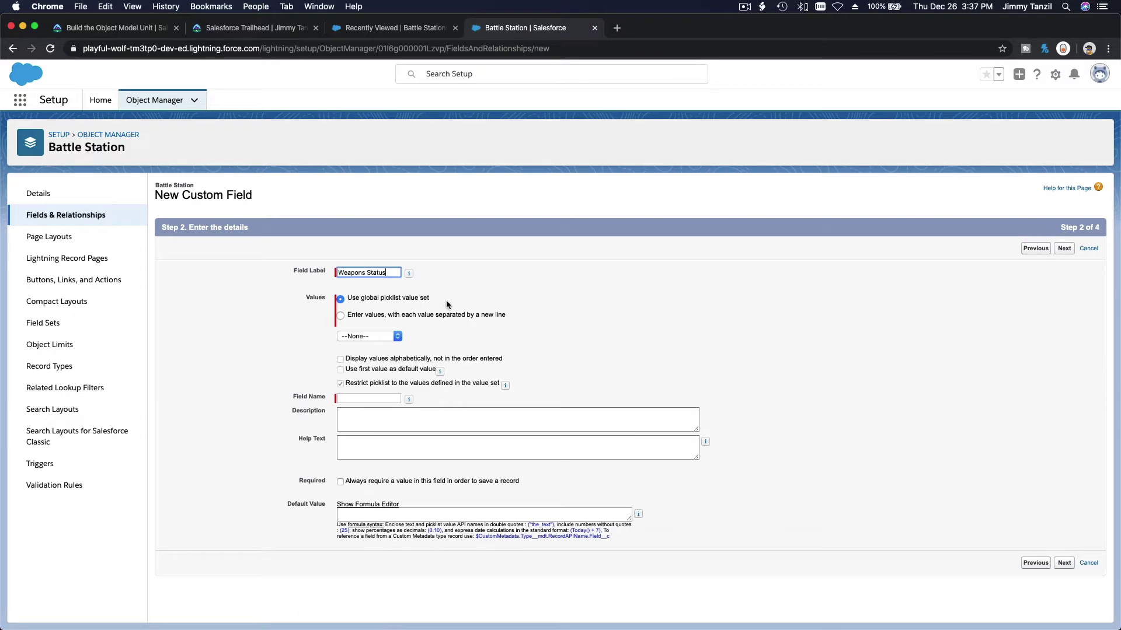
left_click(416, 315)
left_click(126, 28)
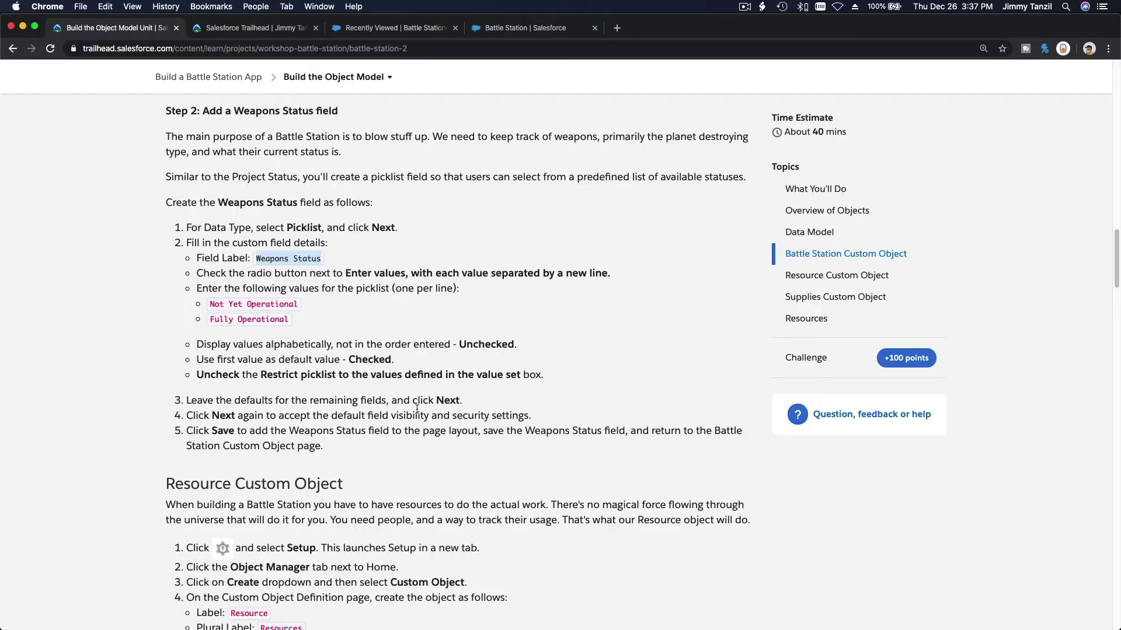
left_click_drag(296, 326, 211, 303)
key("cmd+c")
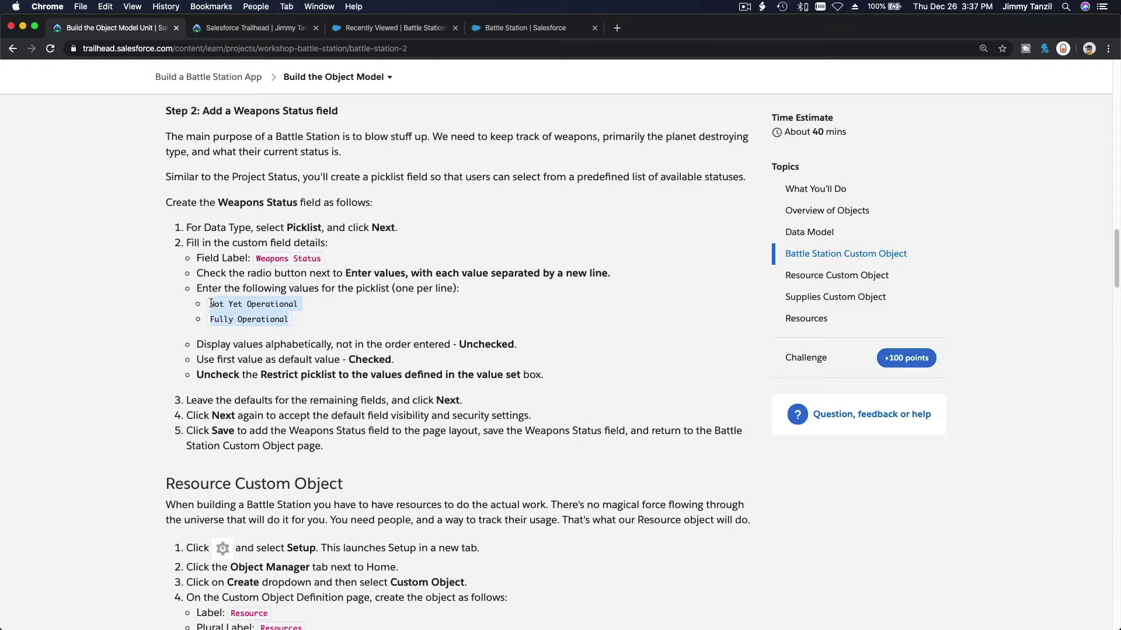
left_click(514, 28)
left_click(477, 367)
key("cmd+v")
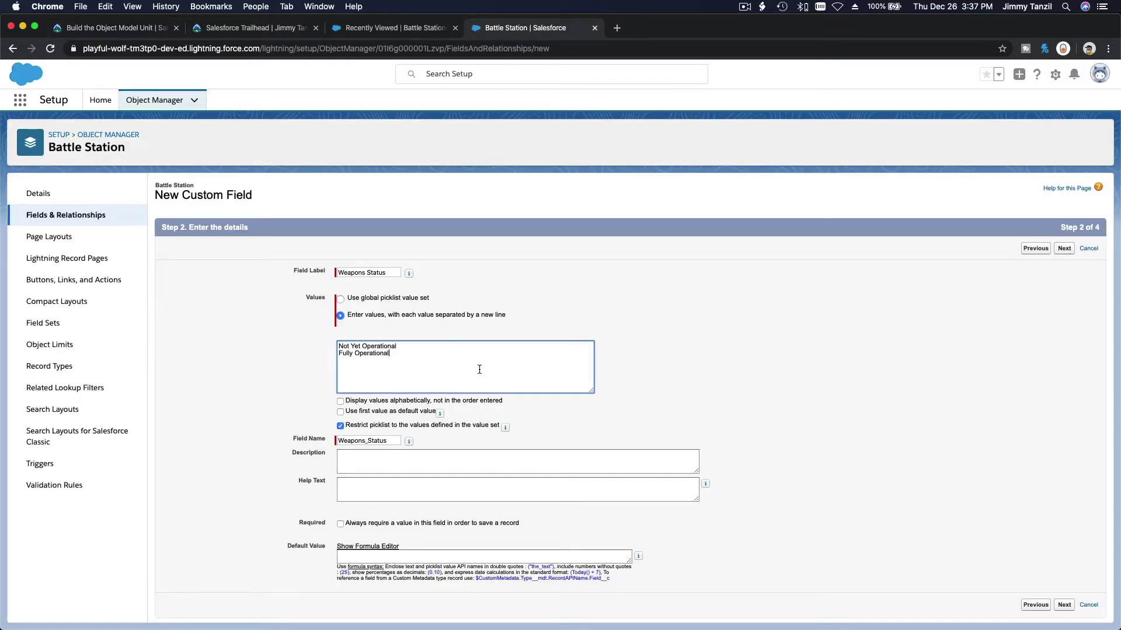
Make the first value the default, leave values unrestricted, and make Weapons Status visible to every profile
left_click(116, 29)
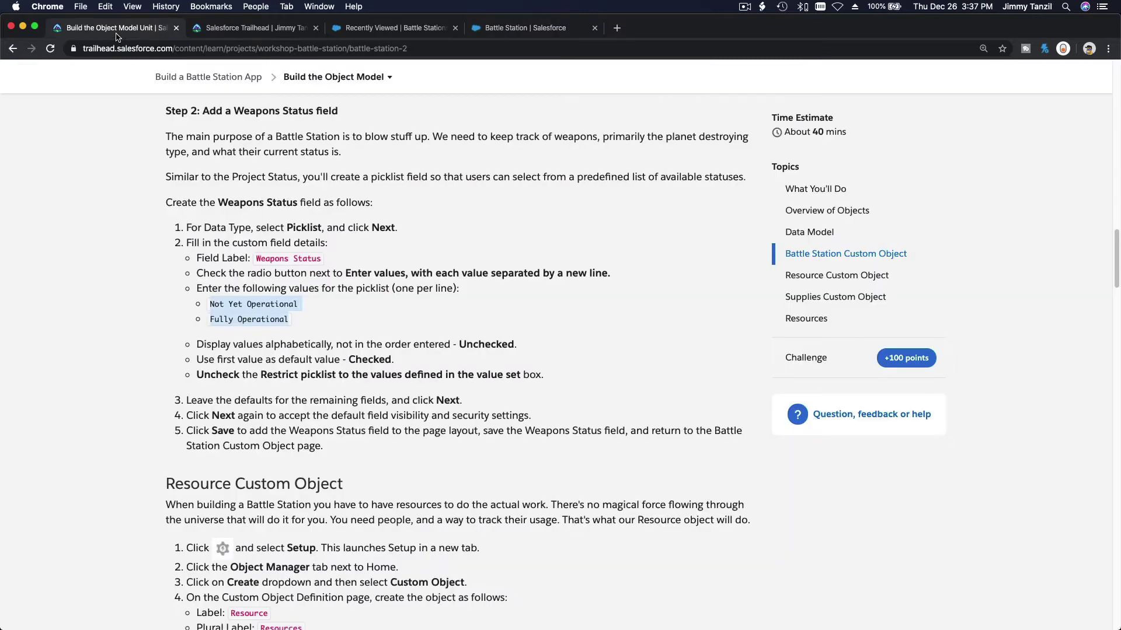
scroll(357, 278, "down", 2)
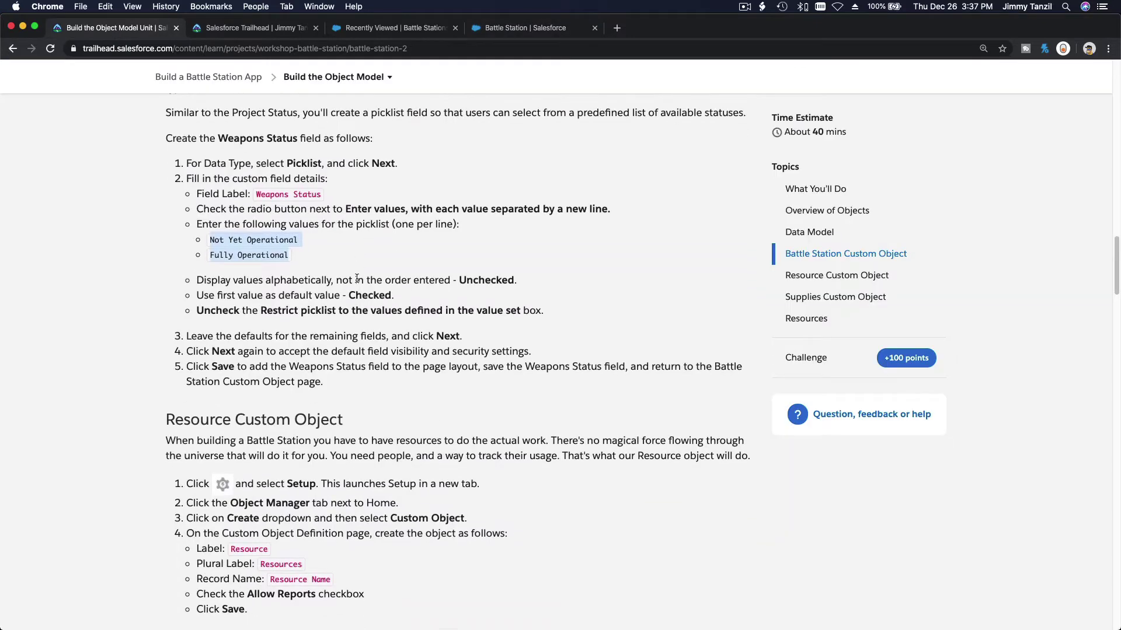
left_click(521, 297)
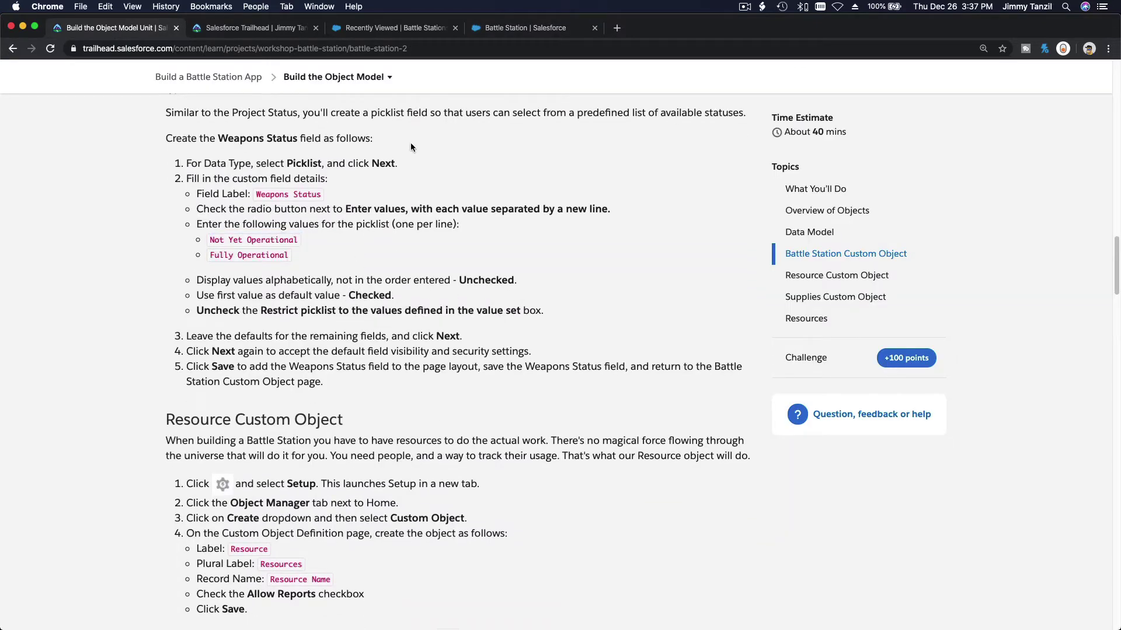
left_click(508, 31)
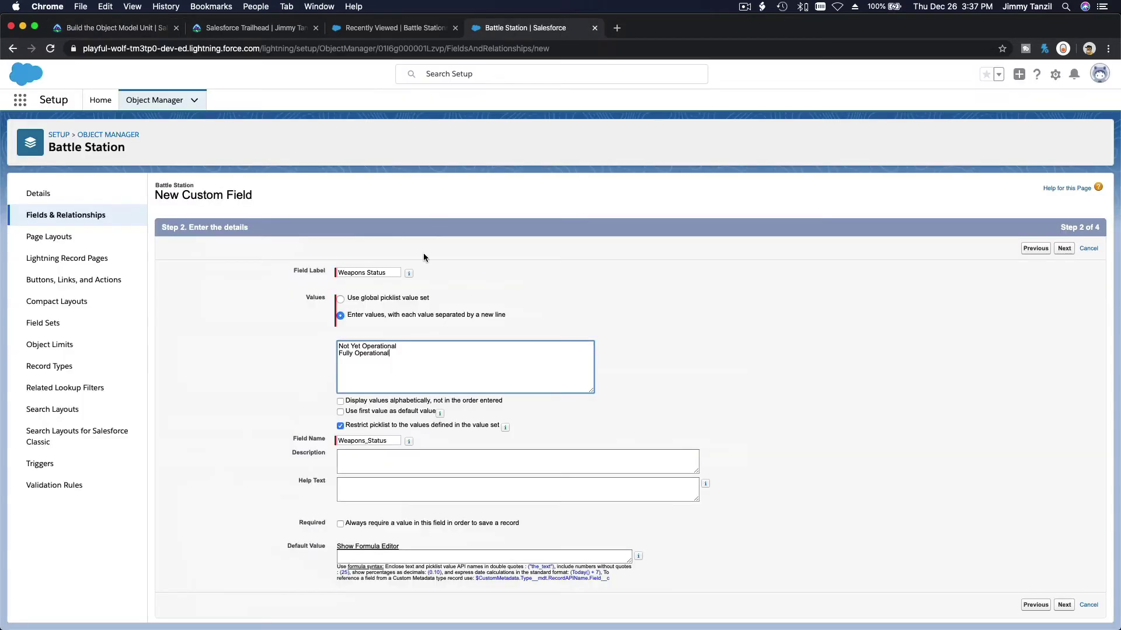
left_click(373, 412)
left_click(340, 426)
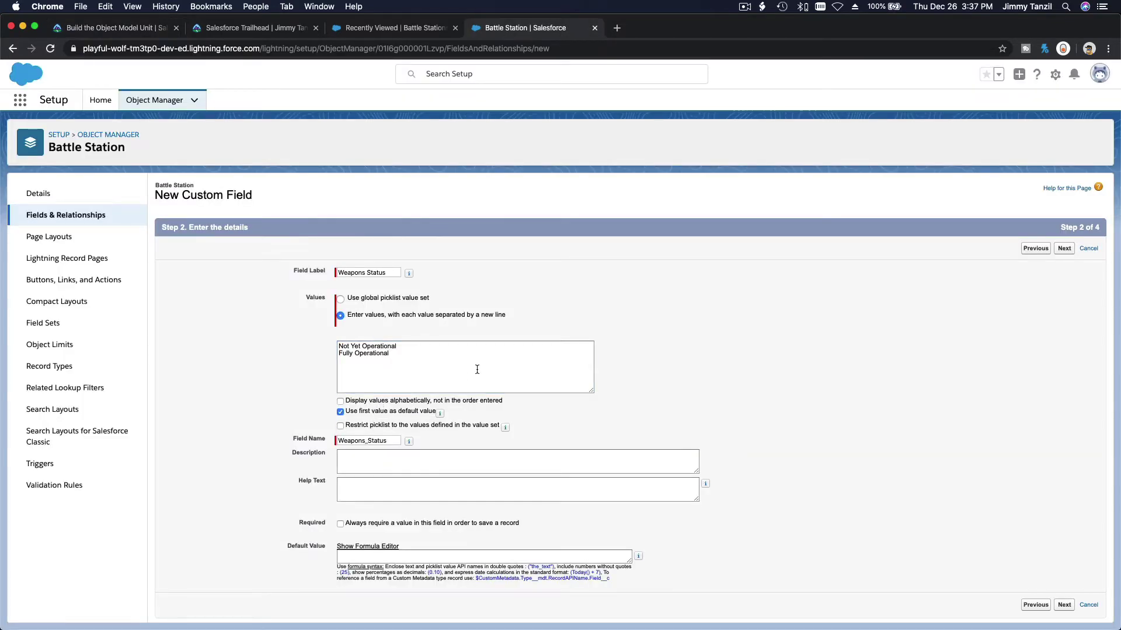
left_click(1064, 249)
left_click(771, 346)
left_click(1056, 250)
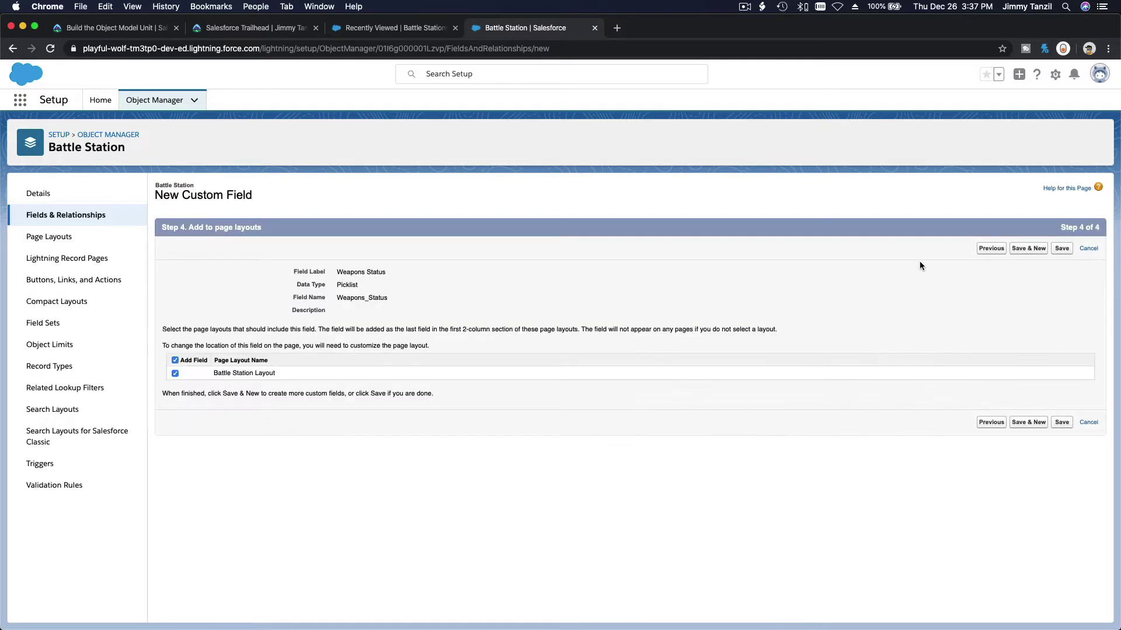
Save Weapons Status onto the Battle Station Layout
left_click(116, 28)
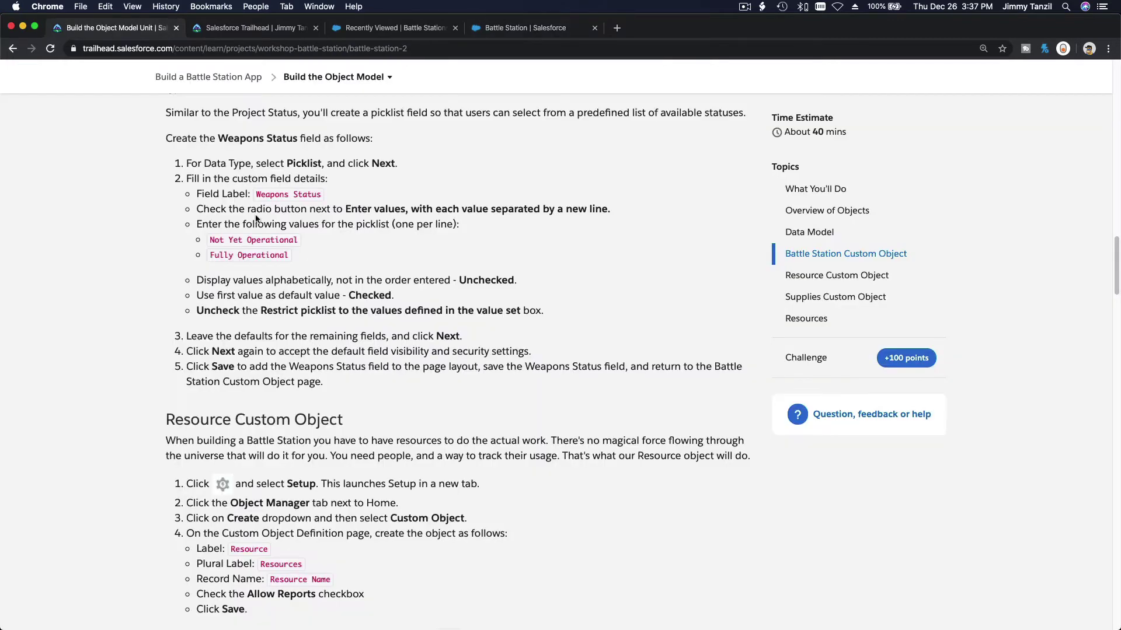
scroll(324, 312, "down", 2)
scroll(325, 313, "down", 5)
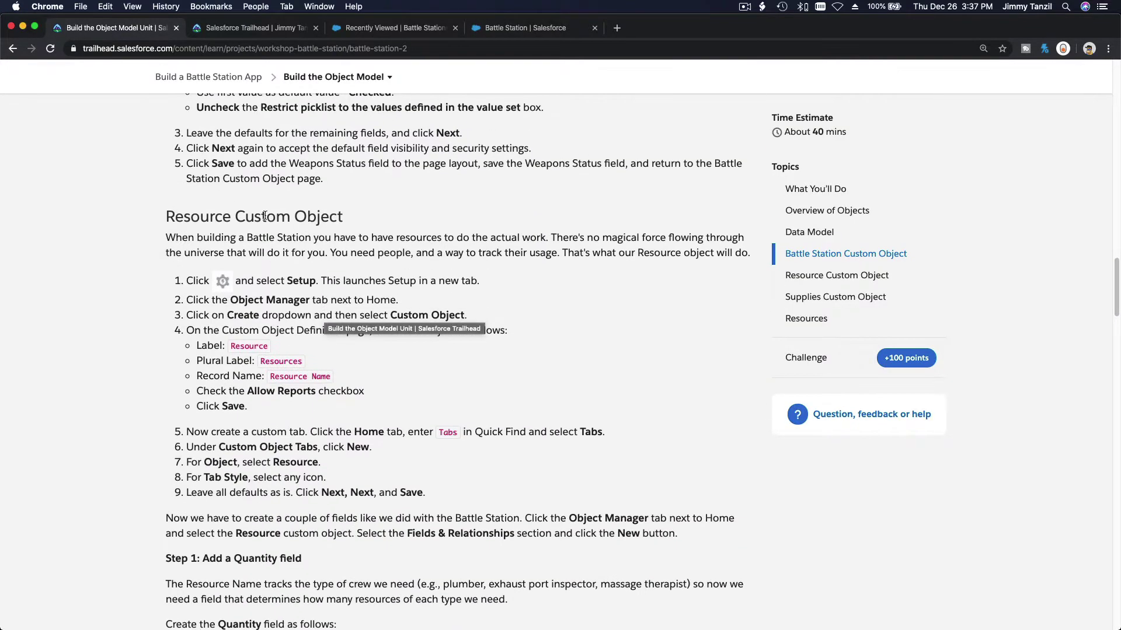
triple_click(270, 216)
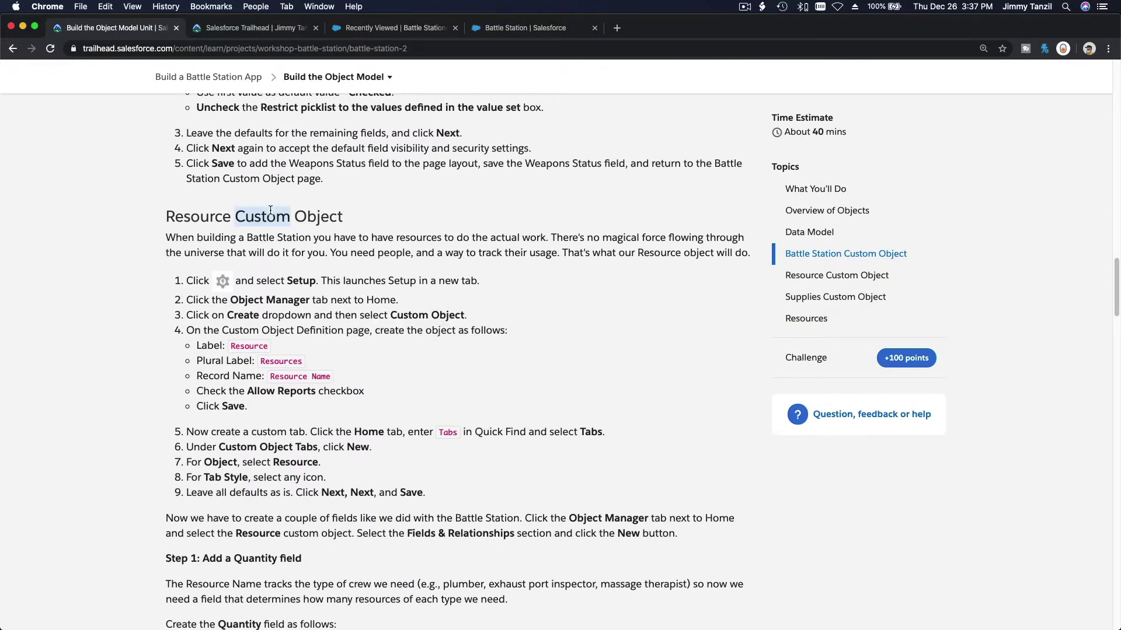
left_click(534, 31)
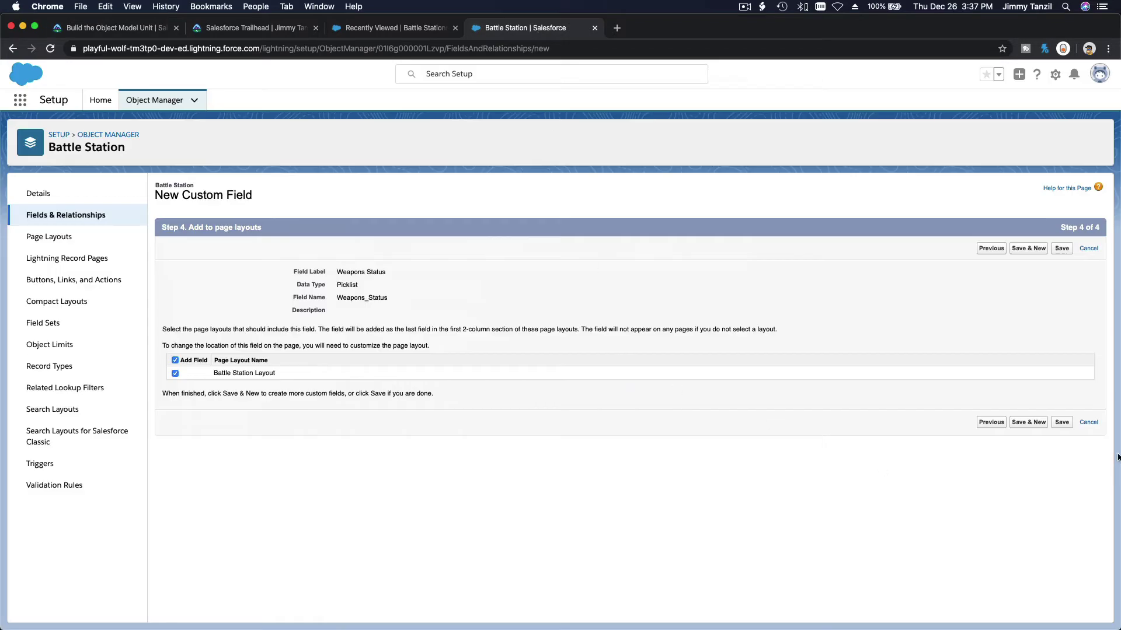
left_click(1066, 428)
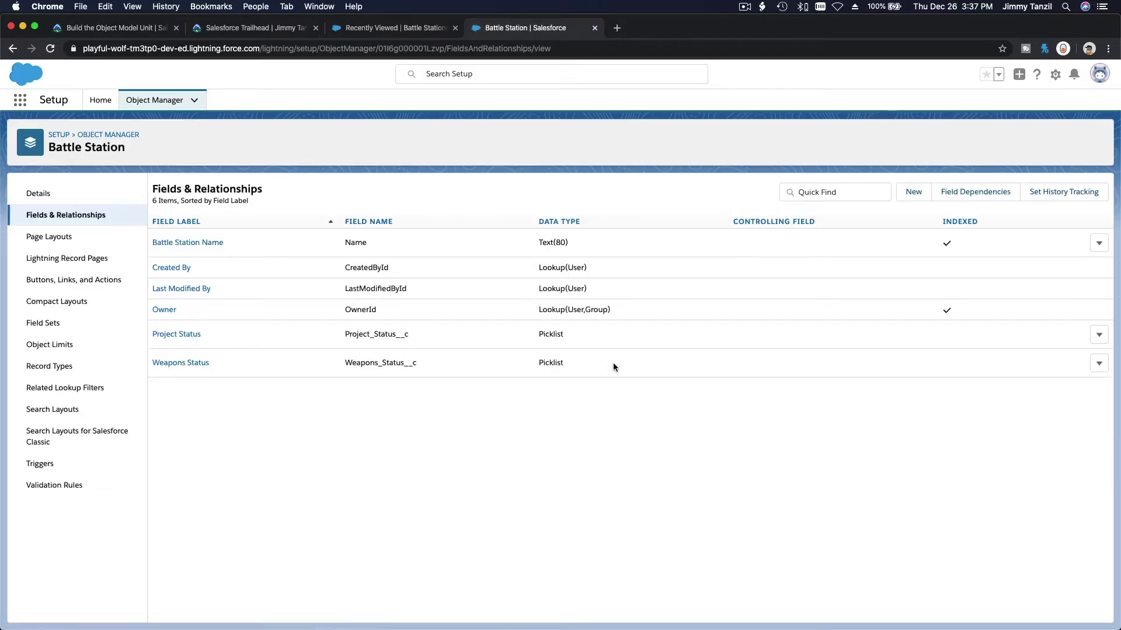
Start a new custom object labelled Resource with plural label Resources
left_click(153, 109)
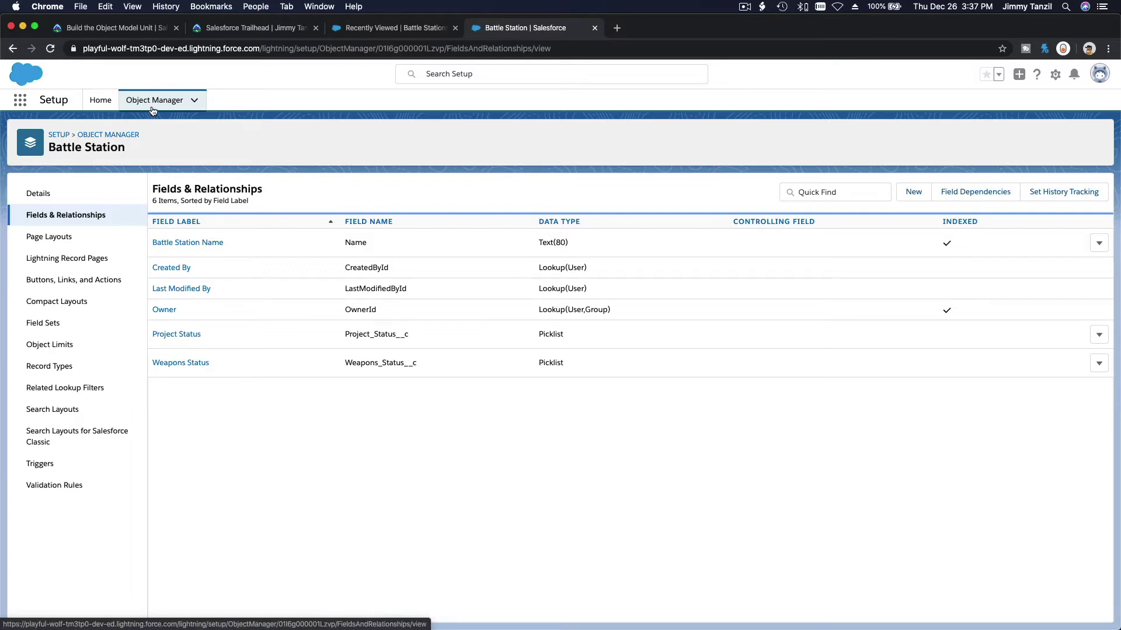
left_click(1079, 141)
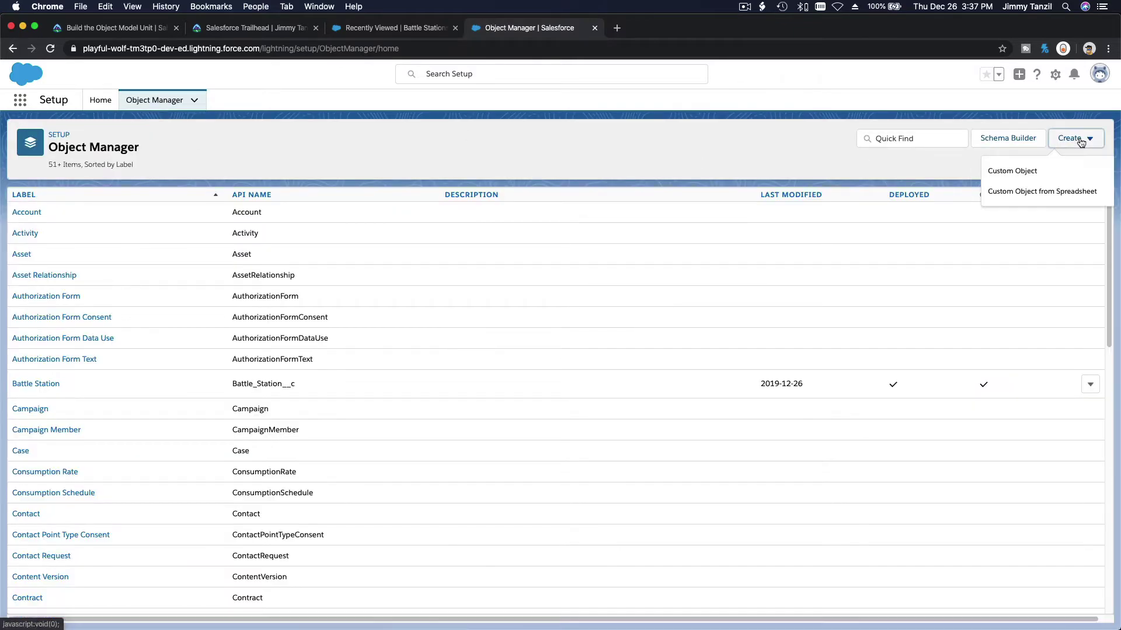
left_click(1014, 169)
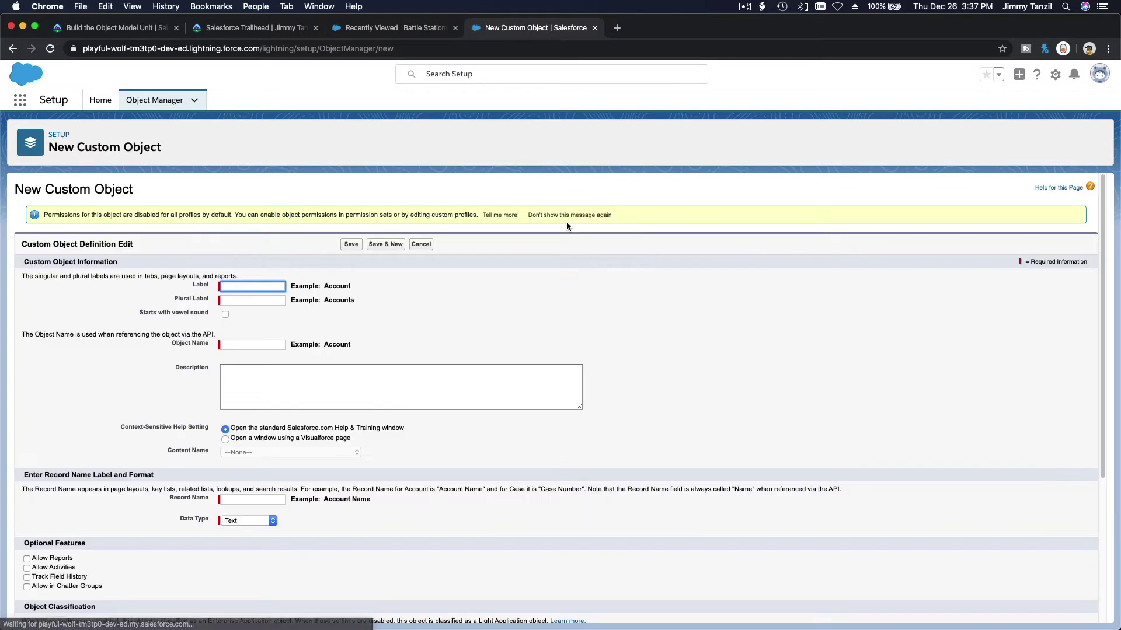
left_click(146, 29)
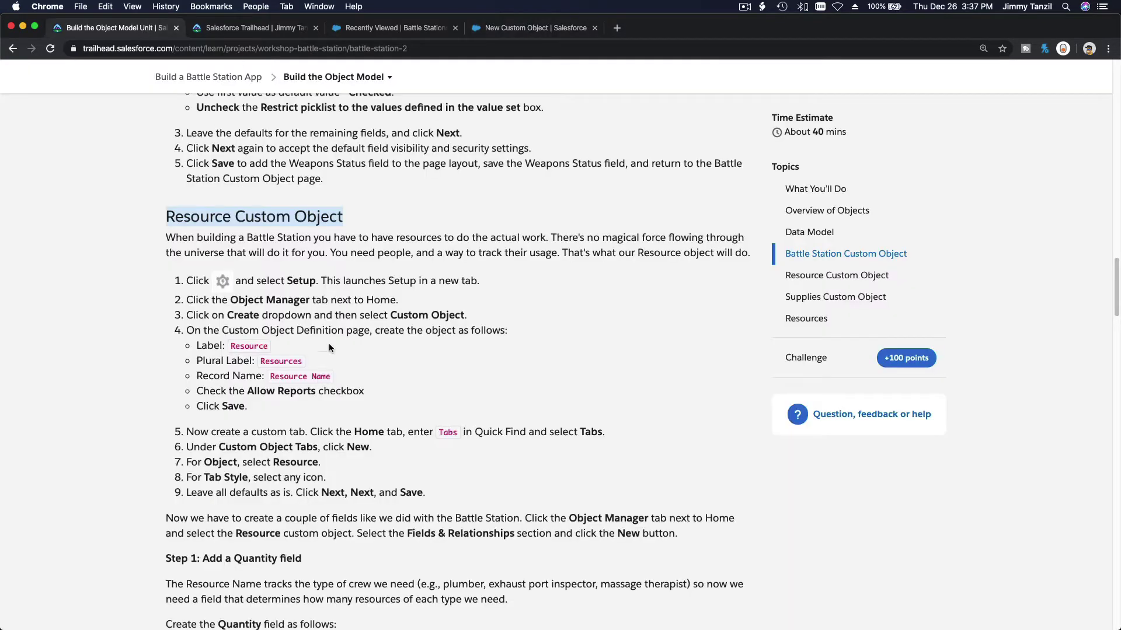
double_click(249, 346)
key("super+c")
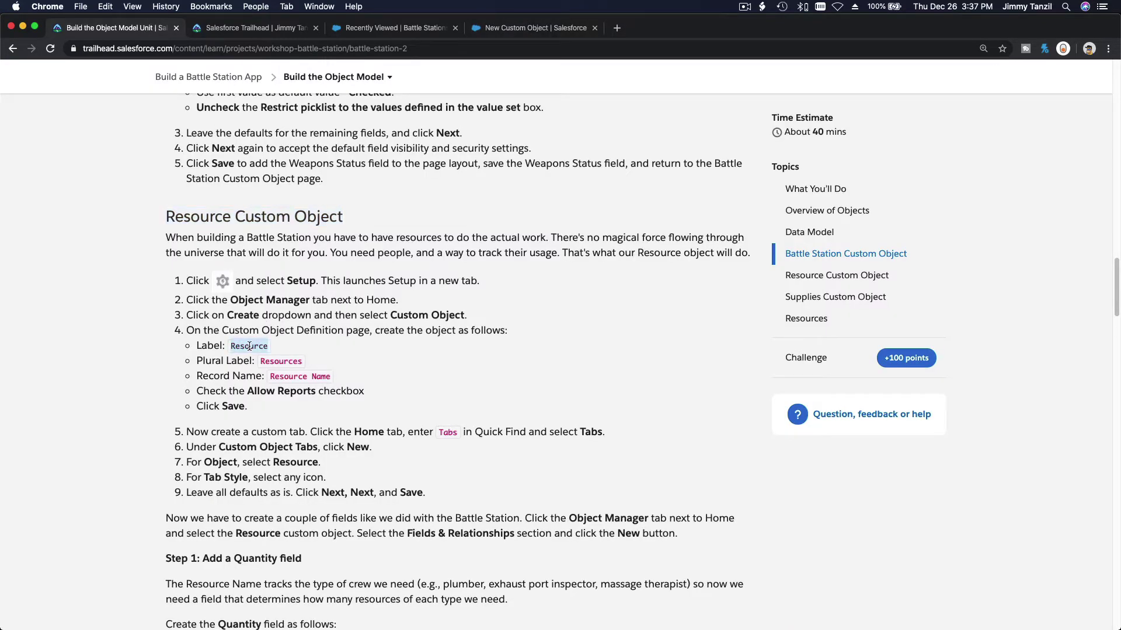
left_click(535, 31)
key("super+v")
key("Tab")
key("super+v")
type("s")
left_click(478, 307)
Allow reports, launch the New Custom Tab Wizard, and save the Resource object
scroll(478, 307, "down", 5)
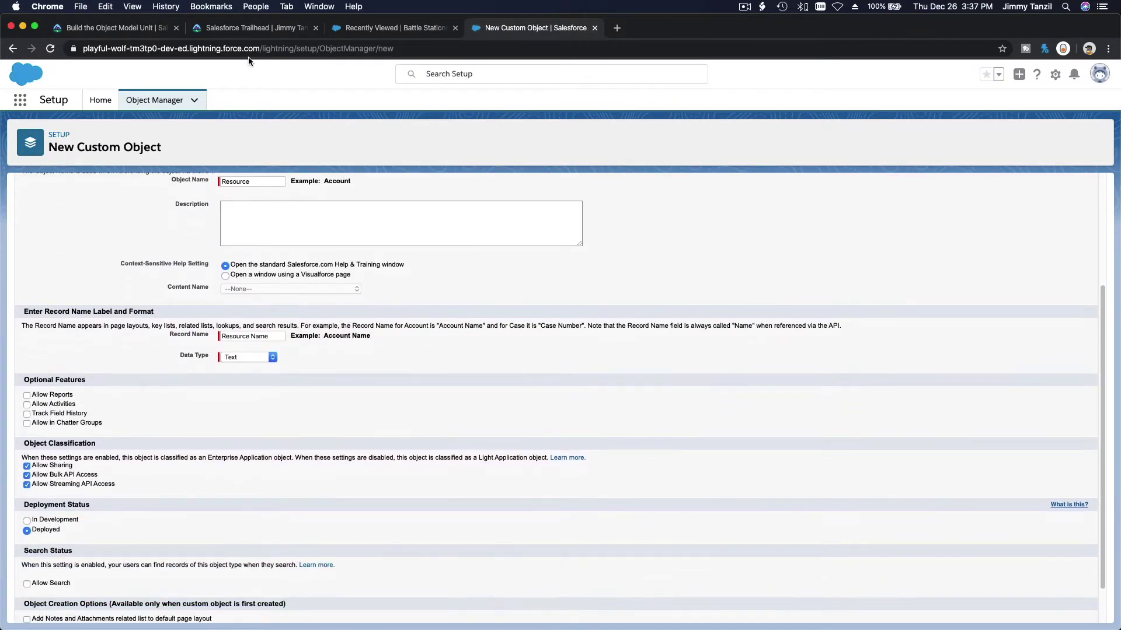
left_click(84, 30)
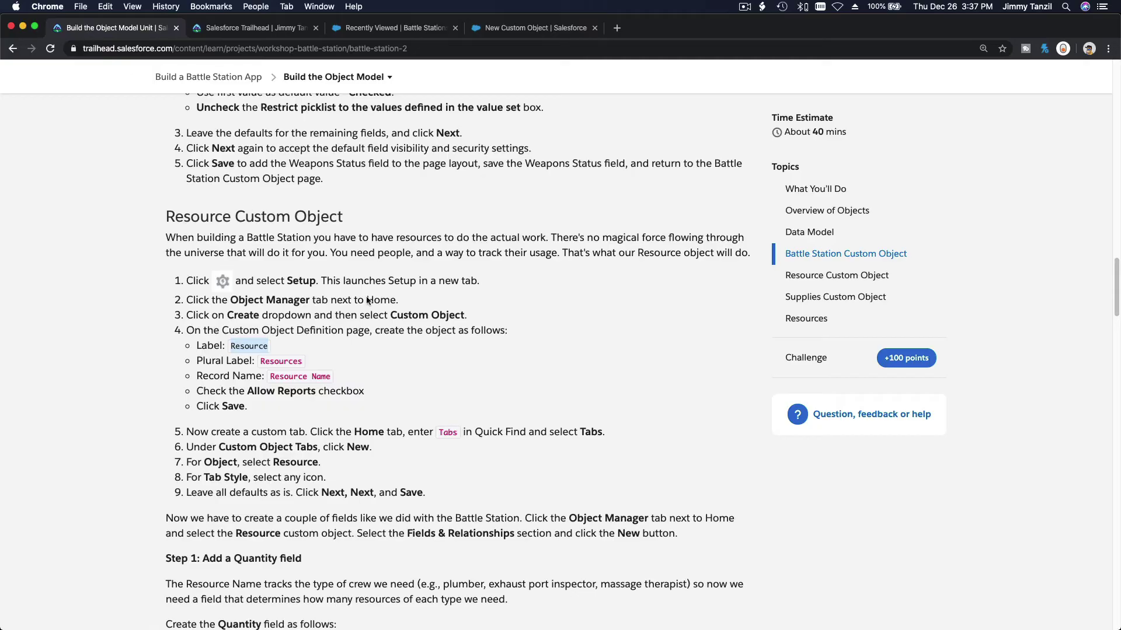
scroll(381, 304, "down", 3)
scroll(382, 305, "down", 2)
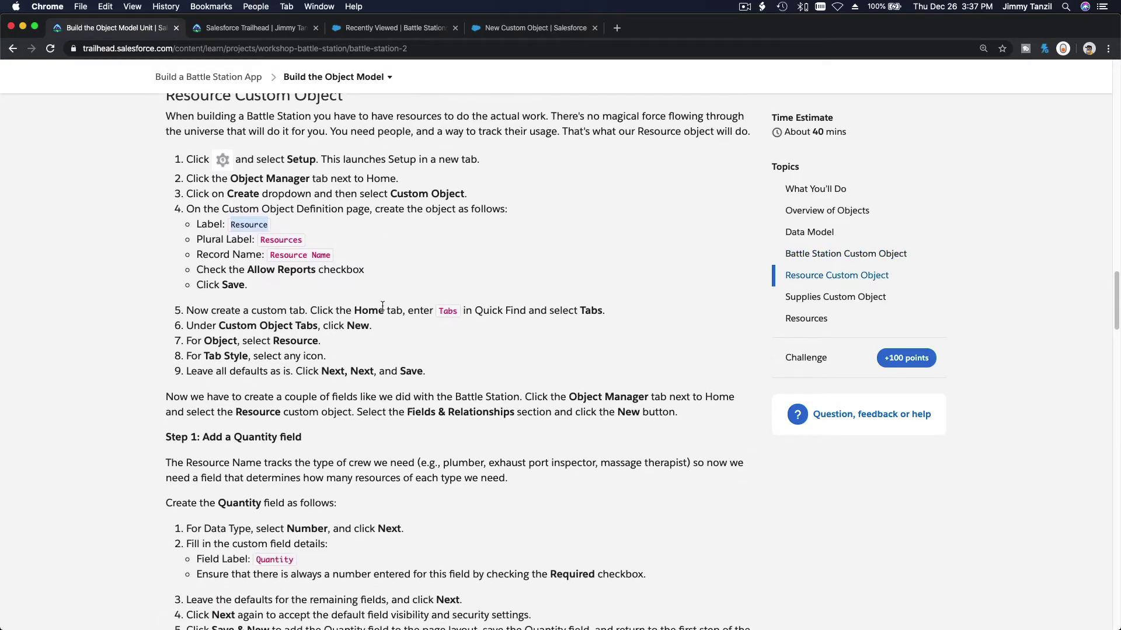
scroll(382, 308, "down", 1)
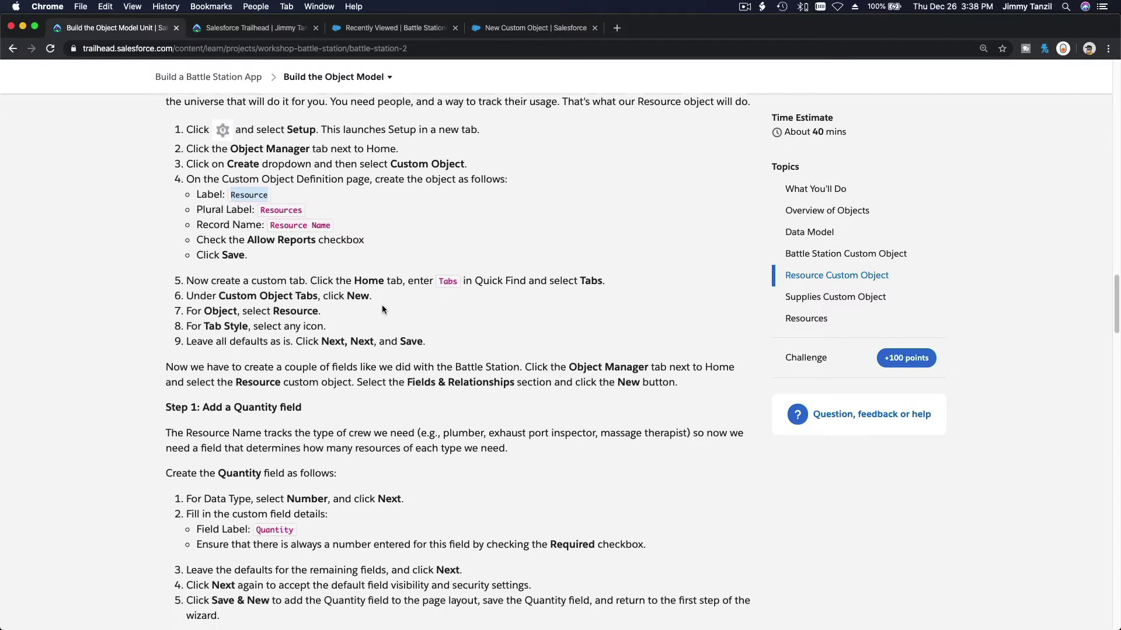
left_click(528, 29)
scroll(474, 254, "down", 3)
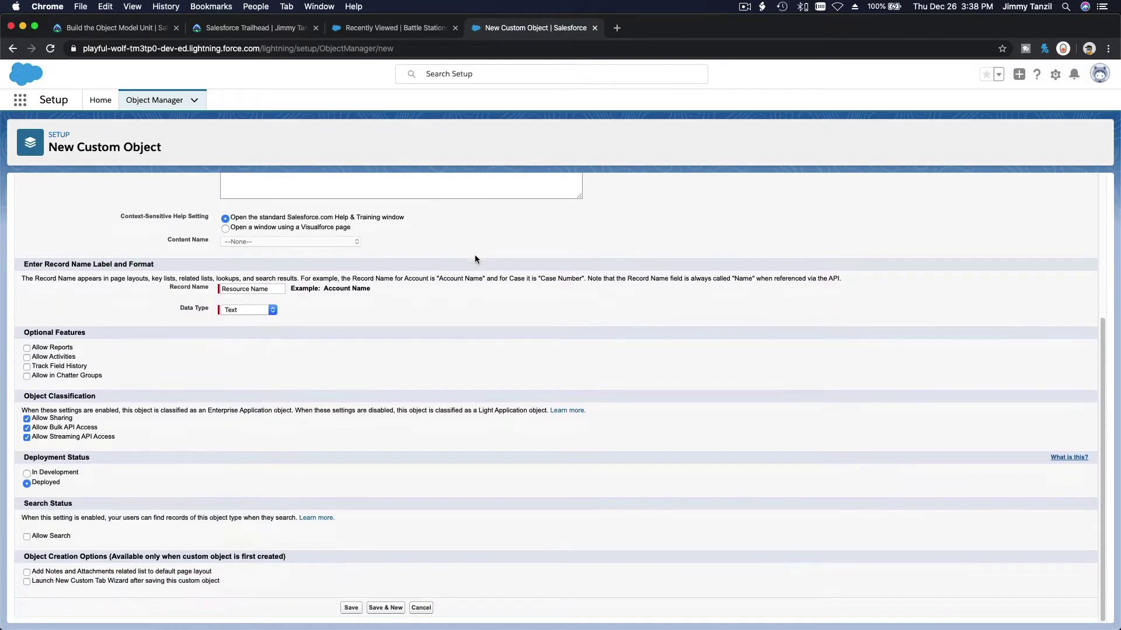
left_click(132, 29)
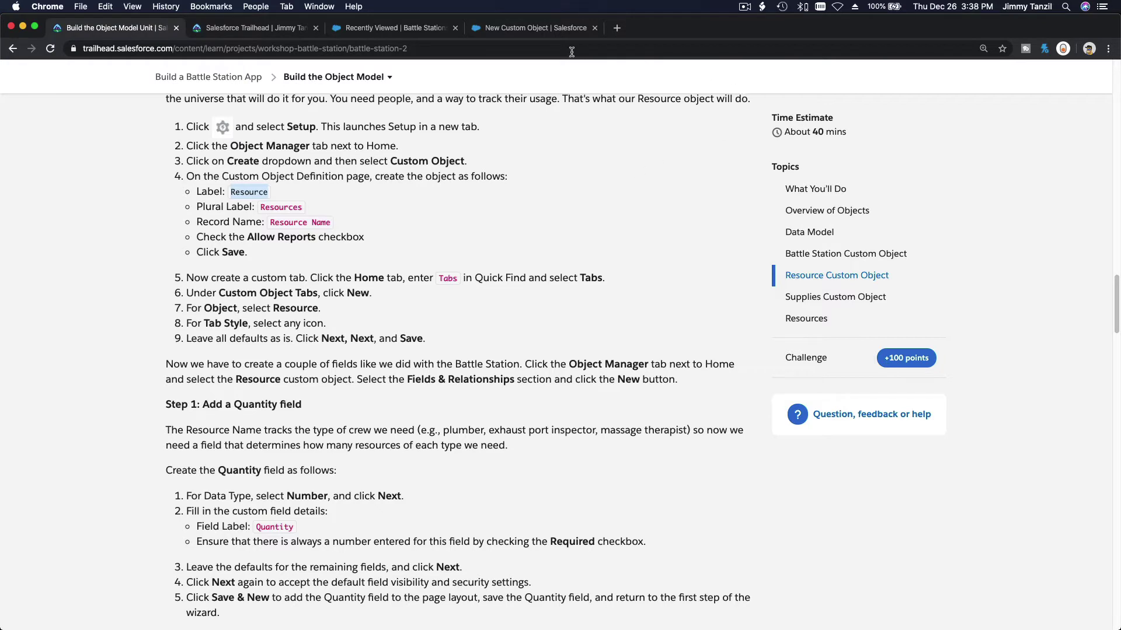
left_click(545, 28)
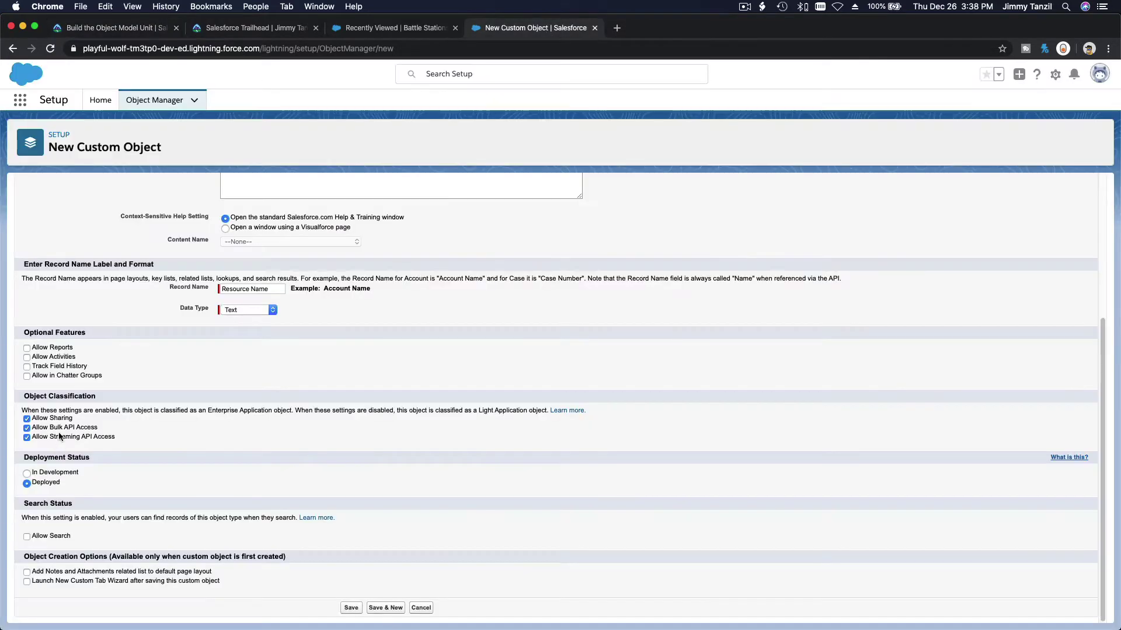
left_click(52, 348)
left_click(134, 581)
left_click(351, 608)
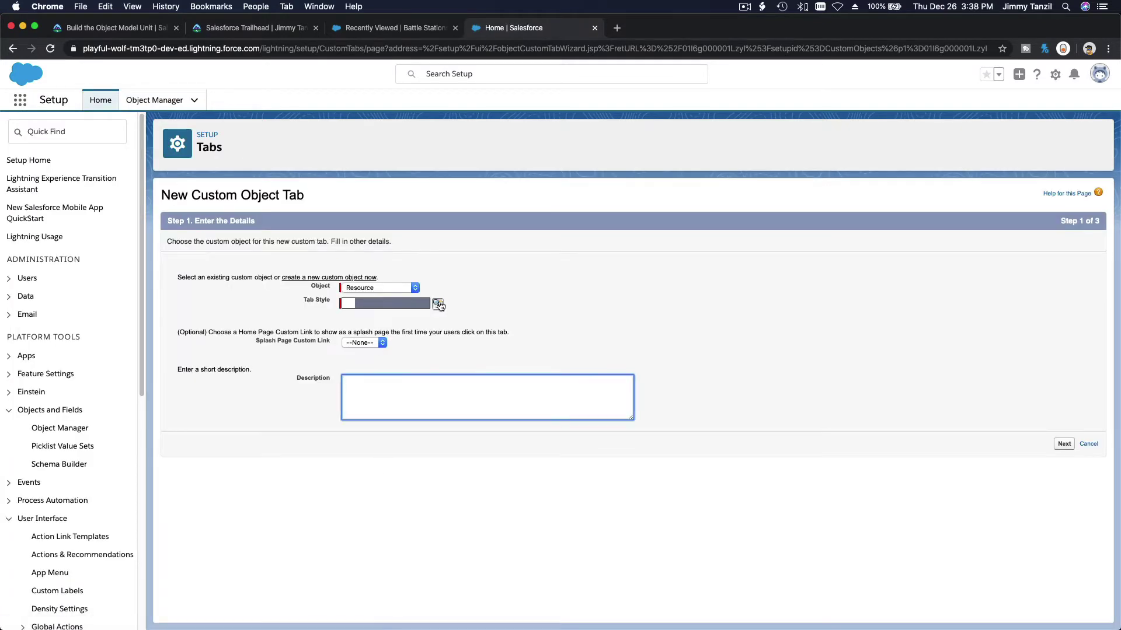
Save a Resource tab with the Chip tab style, available in all apps
left_click(437, 303)
left_click_drag(388, 322, 693, 191)
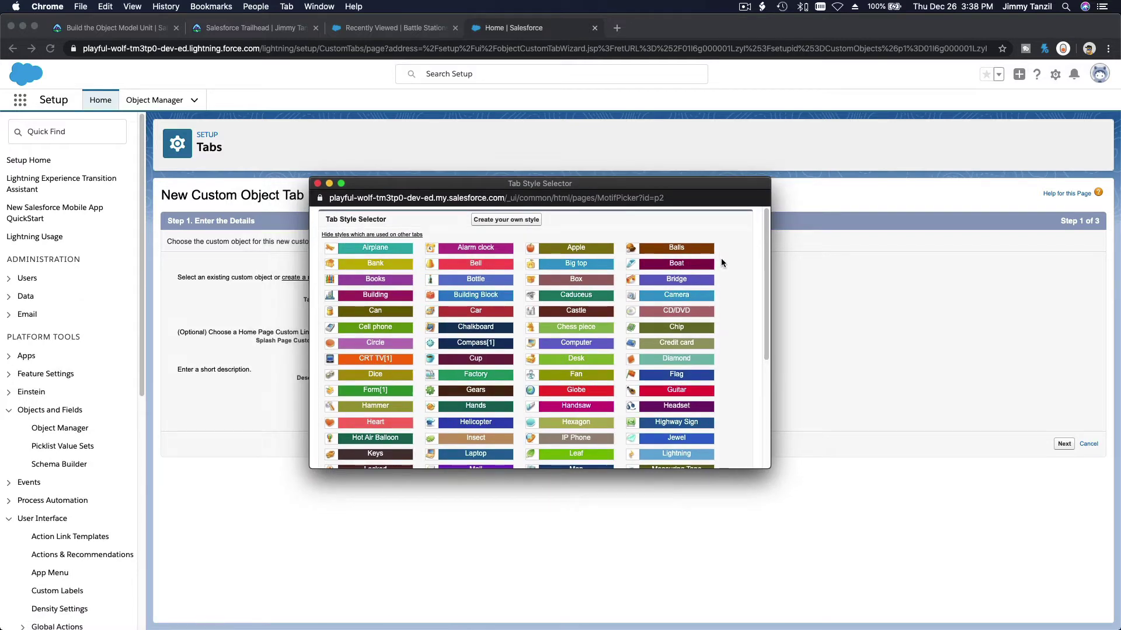
scroll(722, 262, "down", 1)
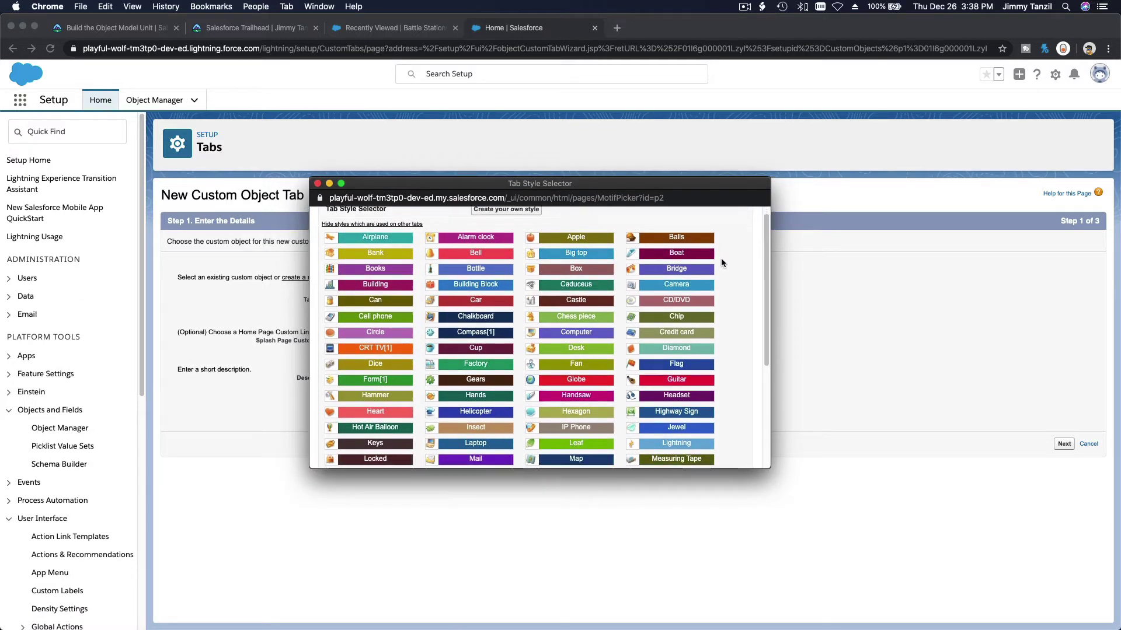
left_click(672, 320)
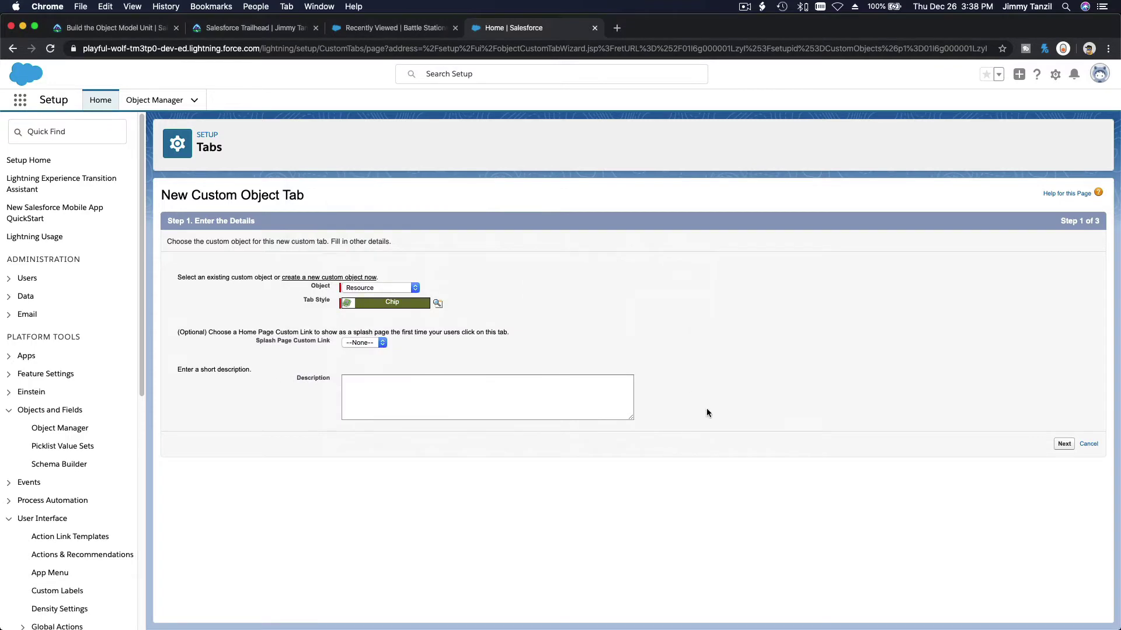
left_click(1064, 443)
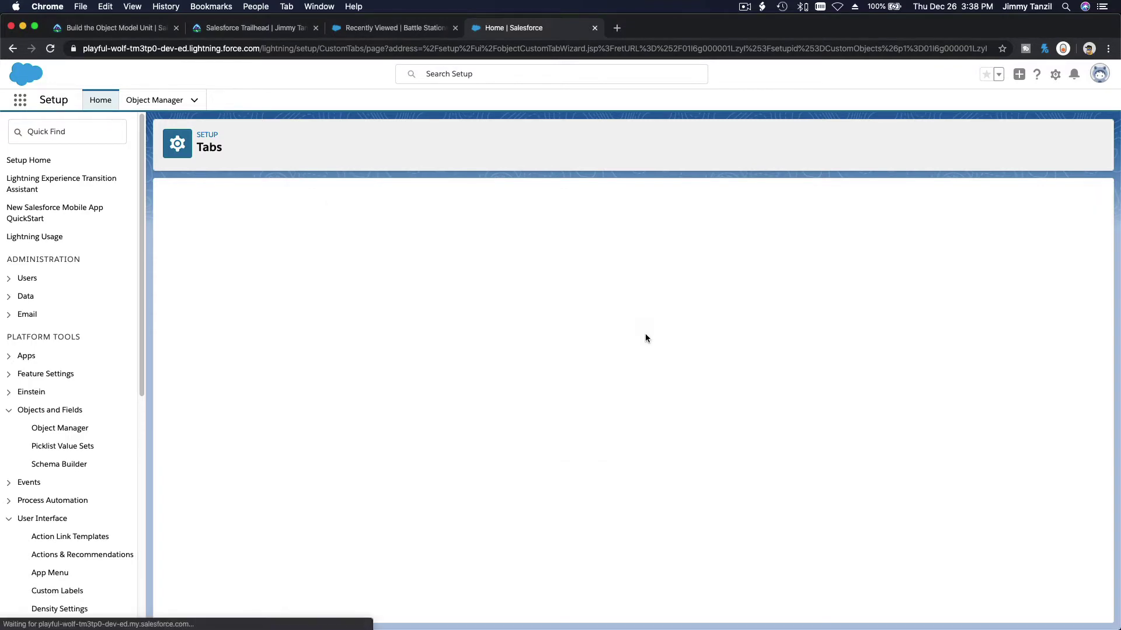
scroll(1021, 310, "down", 15)
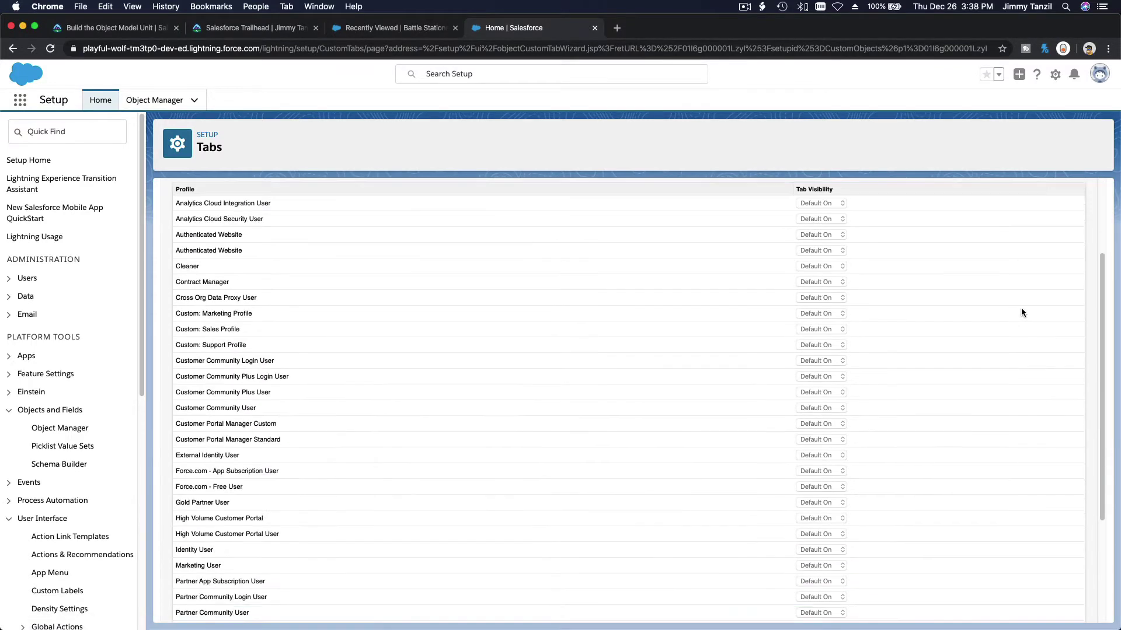
left_click(1044, 609)
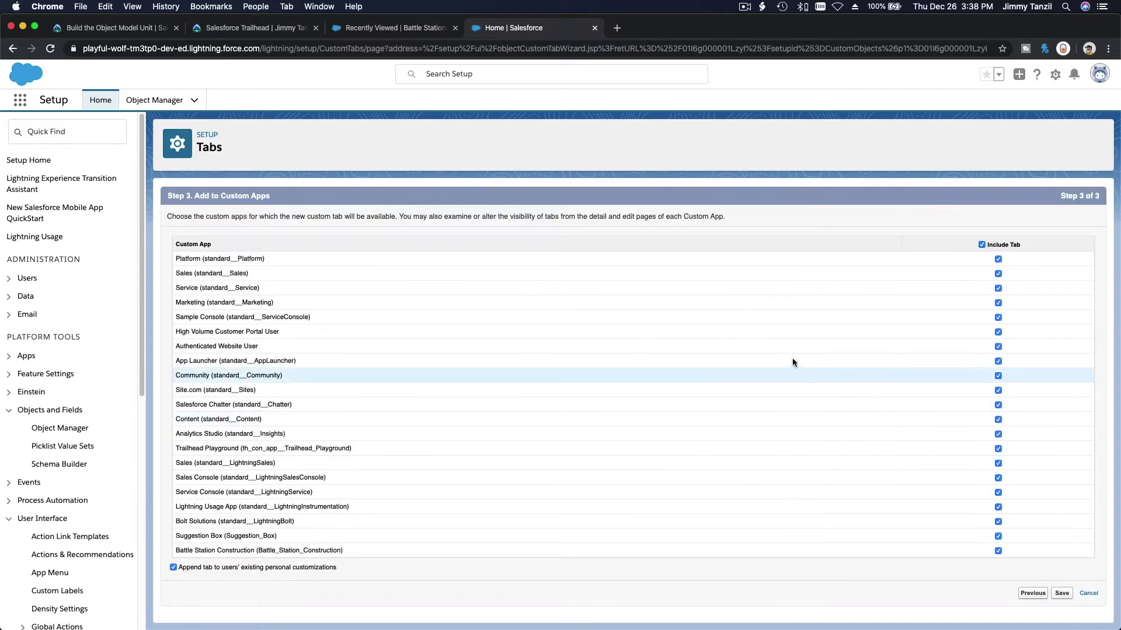
left_click(1060, 593)
left_click(129, 31)
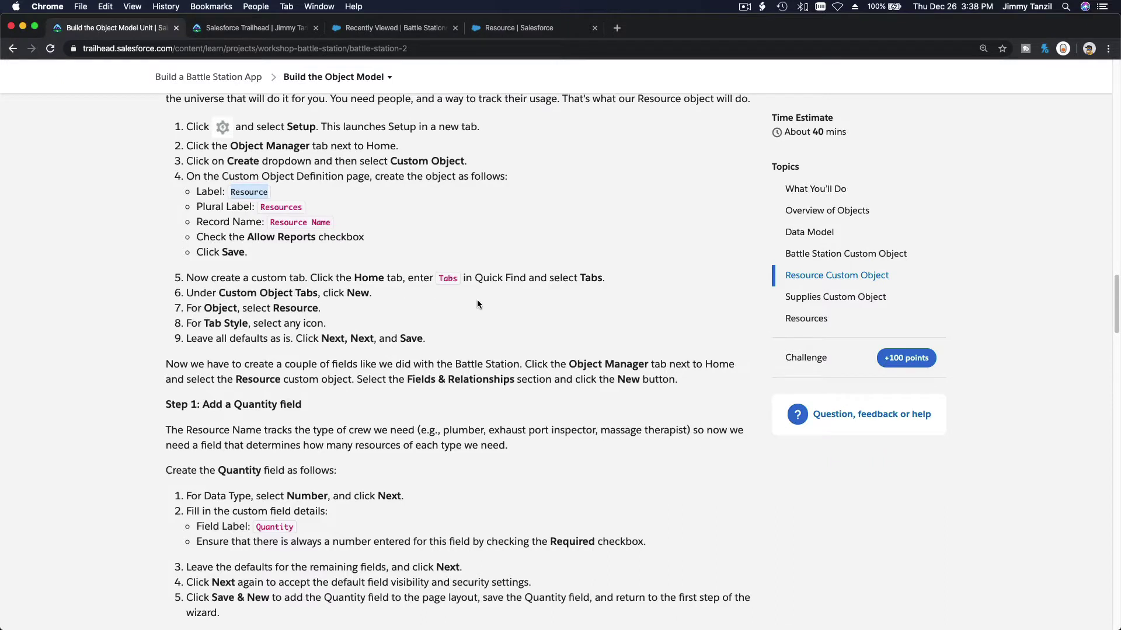
Locate Trailhead's Step 1: Add a Quantity field, copy Quantity, and return to the Resource object
scroll(477, 301, "down", 4)
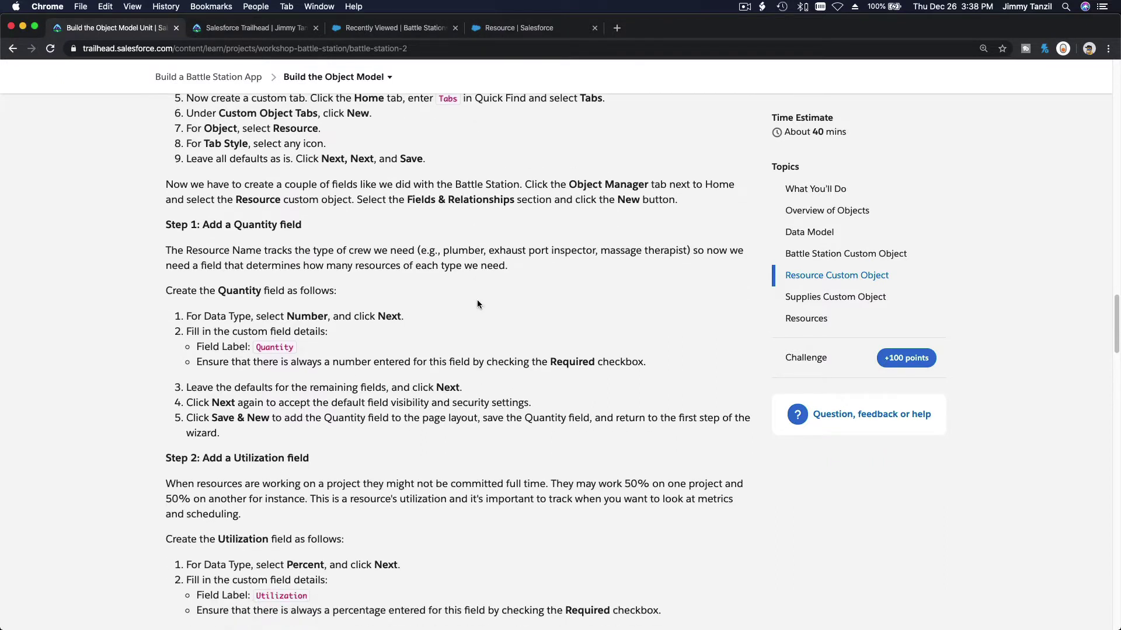
scroll(312, 262, "down", 2)
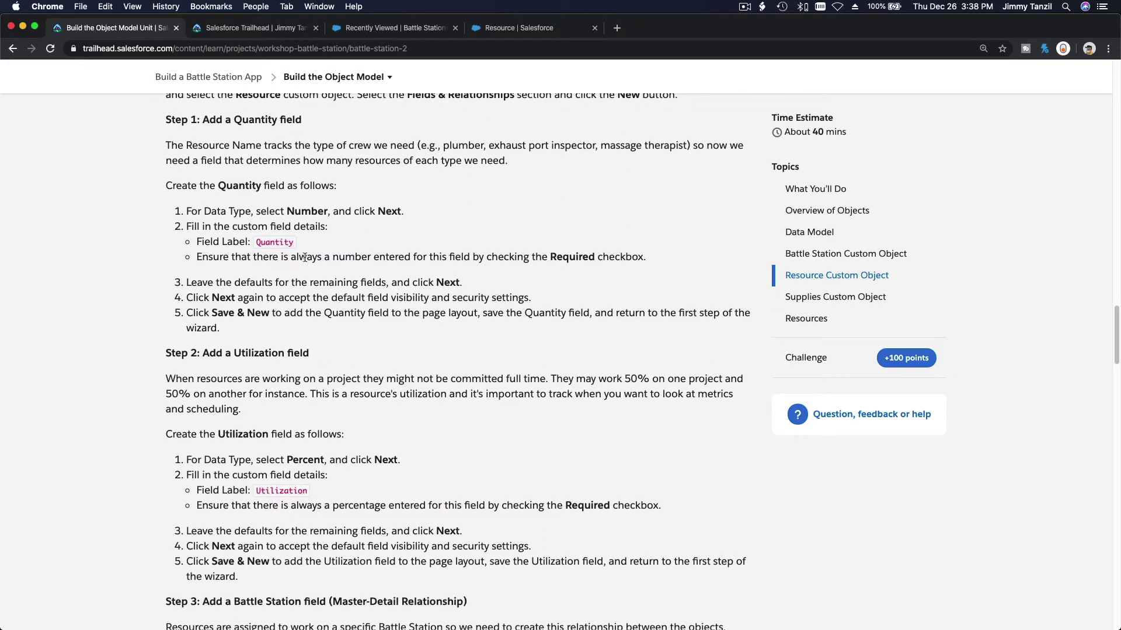
double_click(275, 242)
scroll(275, 242, "up", 6)
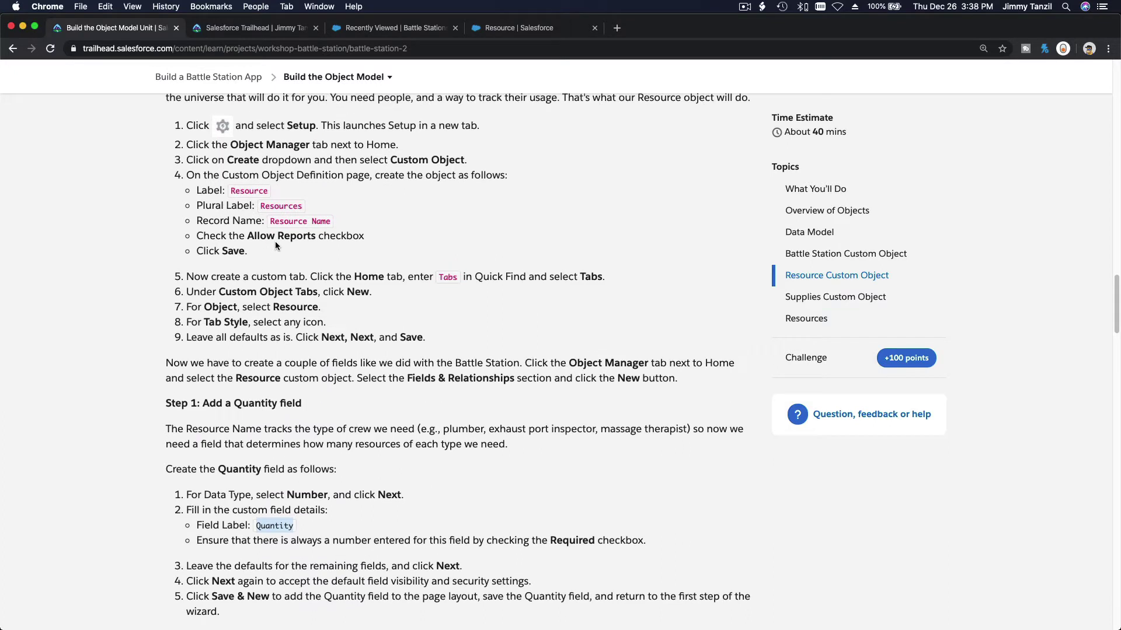
scroll(275, 240, "up", 1)
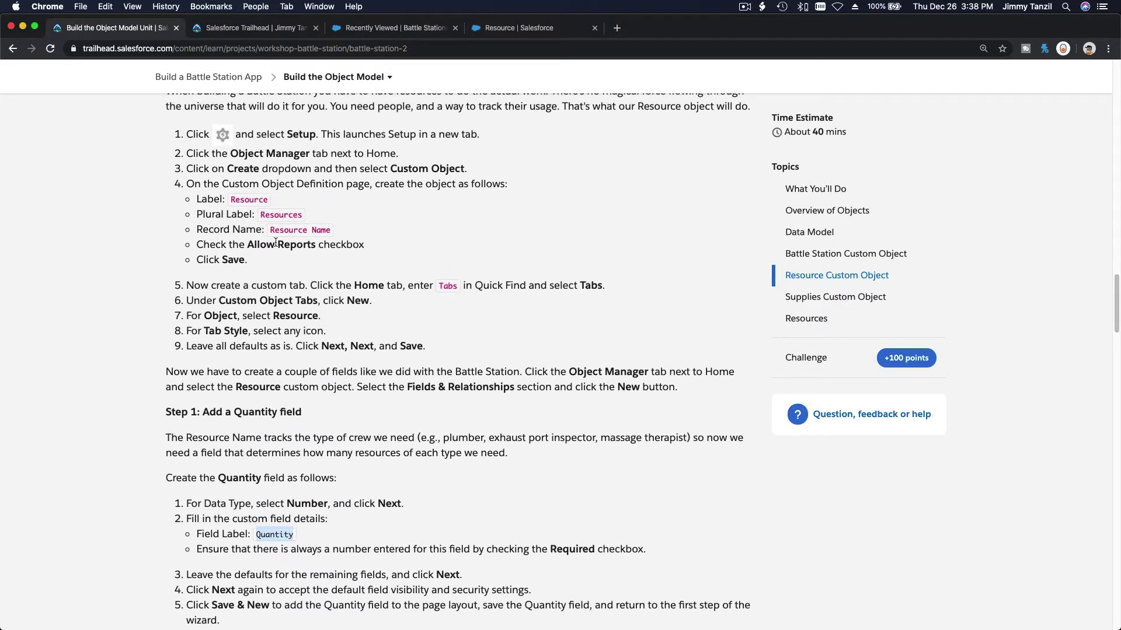
scroll(275, 242, "down", 5)
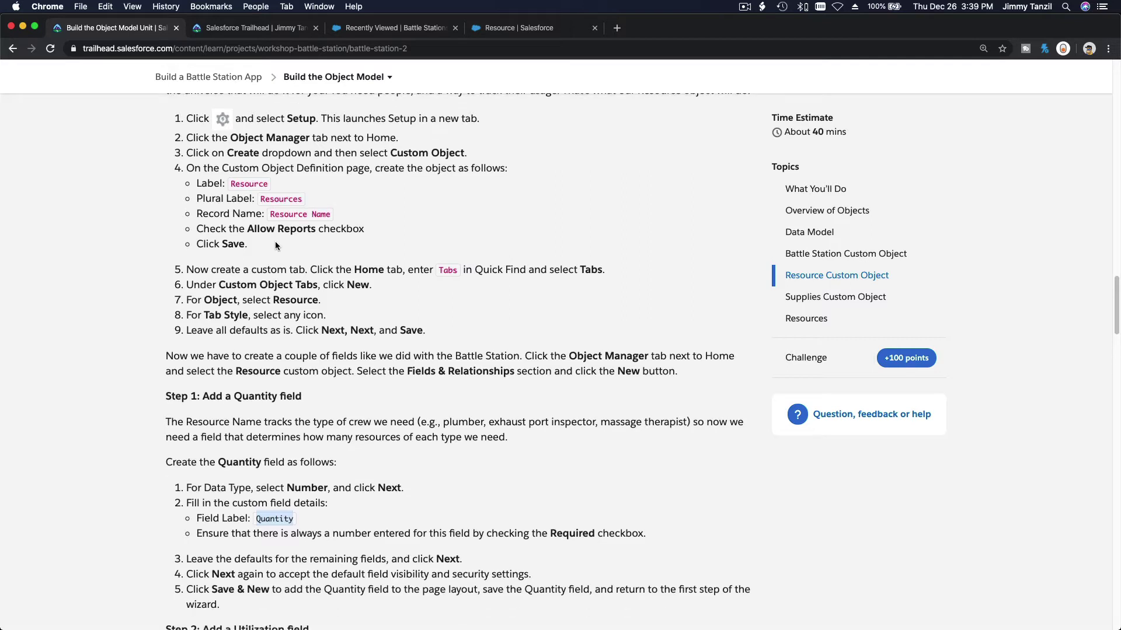
scroll(275, 241, "down", 2)
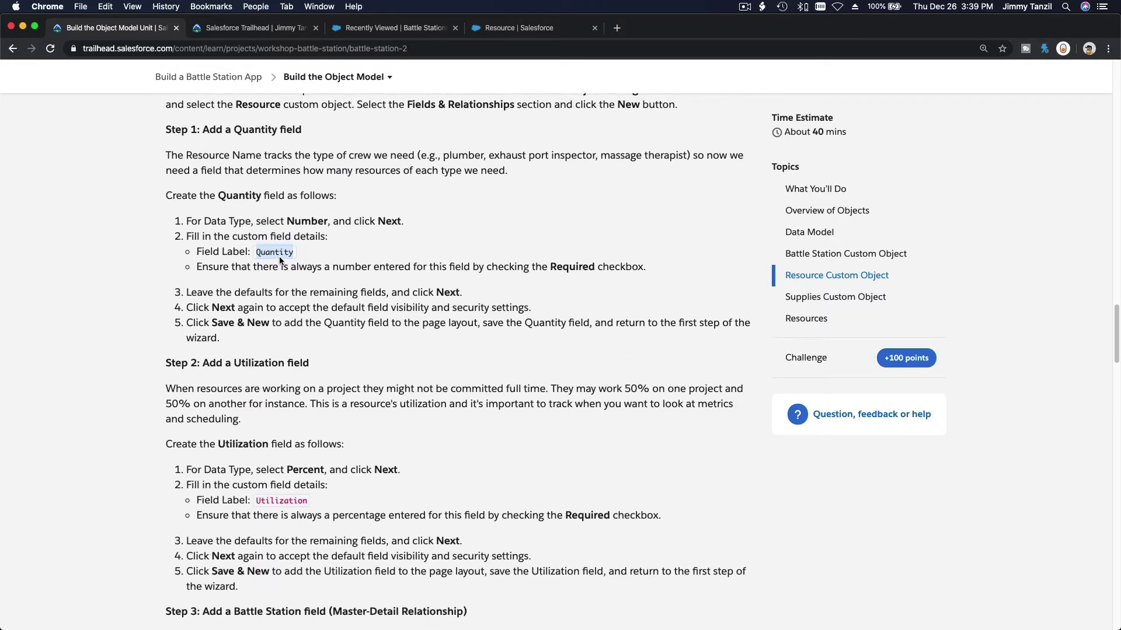
double_click(273, 253)
scroll(273, 254, "down", 1)
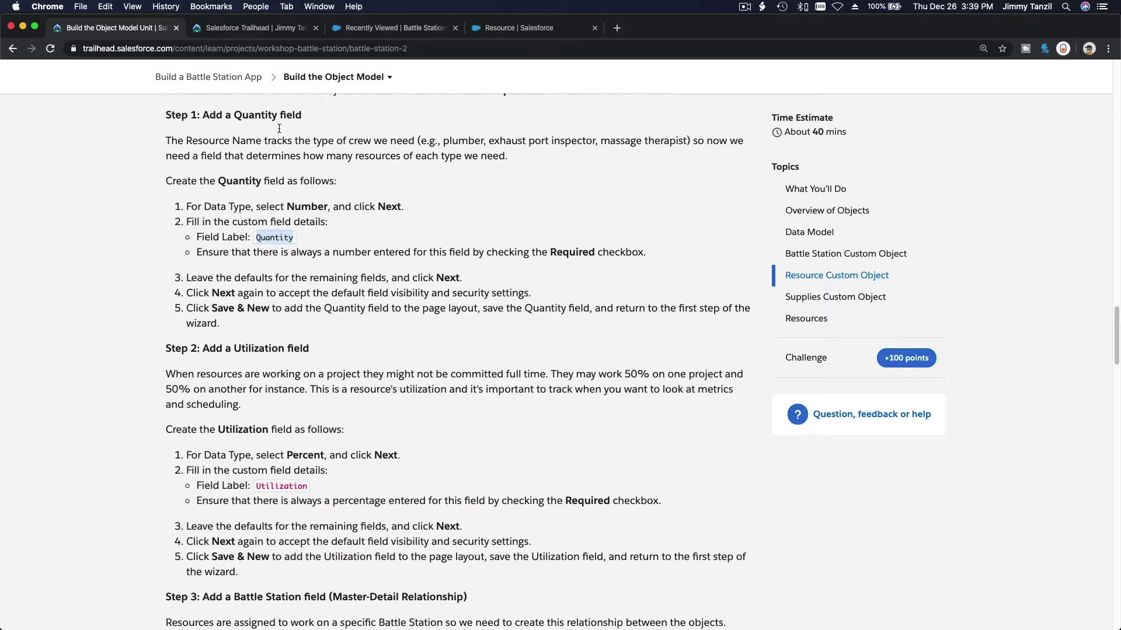
left_click(507, 29)
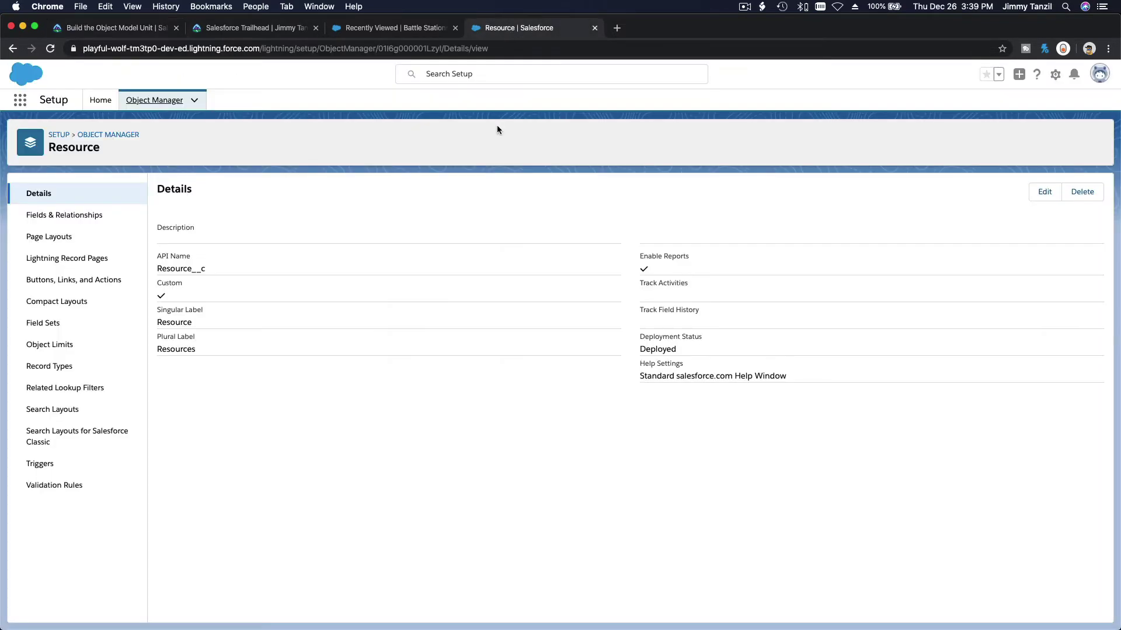
Start a new Number field on Resource labelled Quantity
left_click(83, 214)
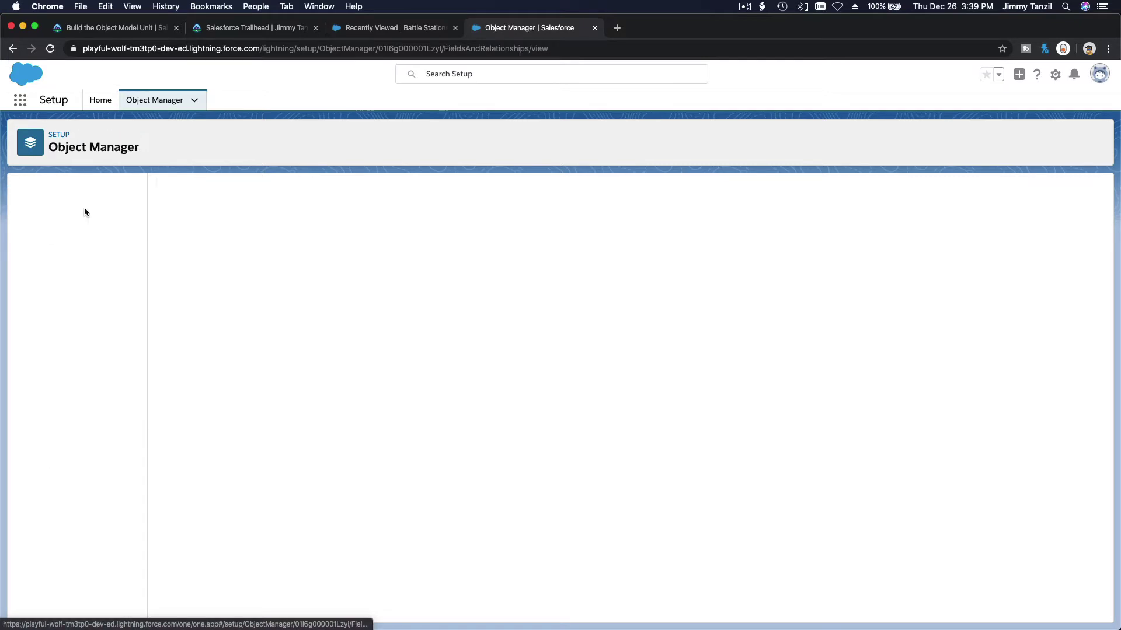
left_click(912, 193)
scroll(250, 315, "down", 5)
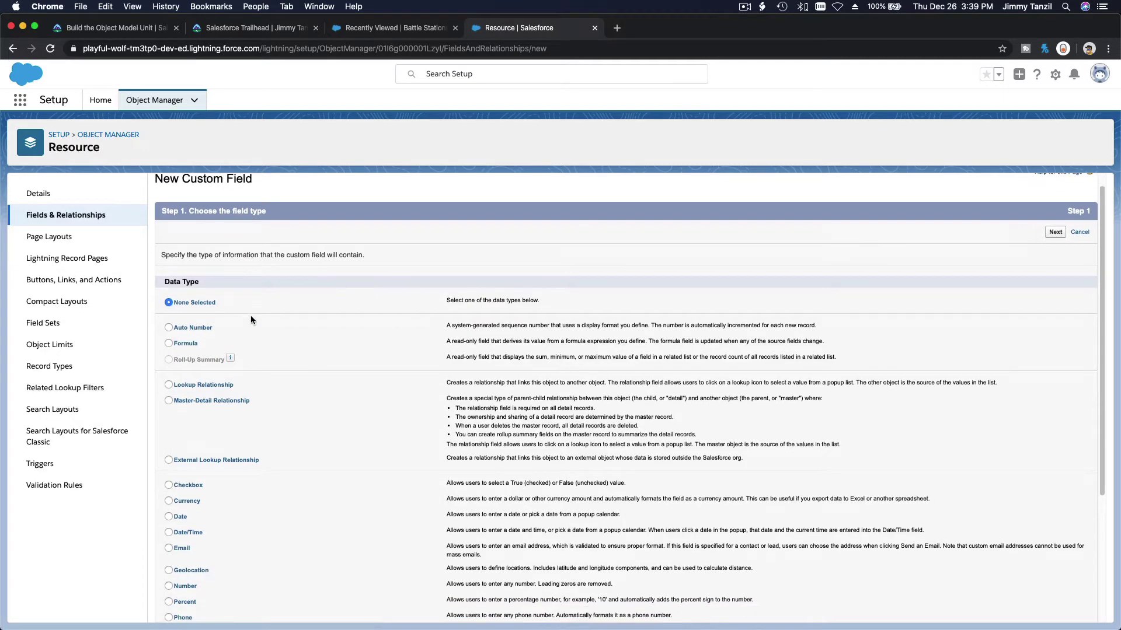
scroll(251, 318, "down", 1)
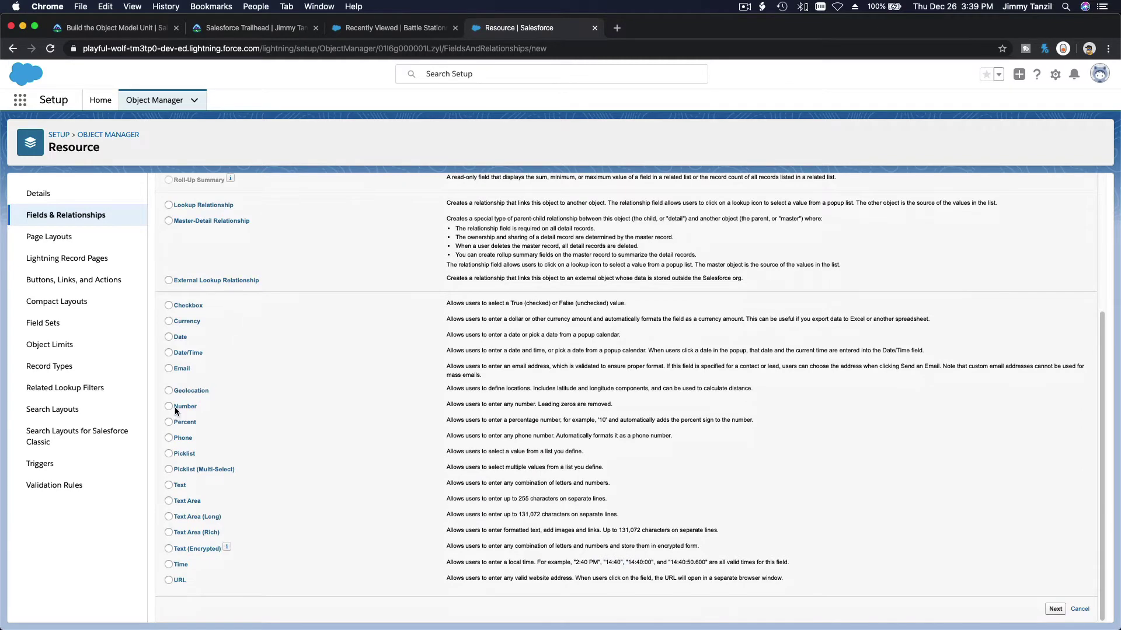
left_click(1055, 609)
type("Quantity")
key("Tab")
key("Tab")
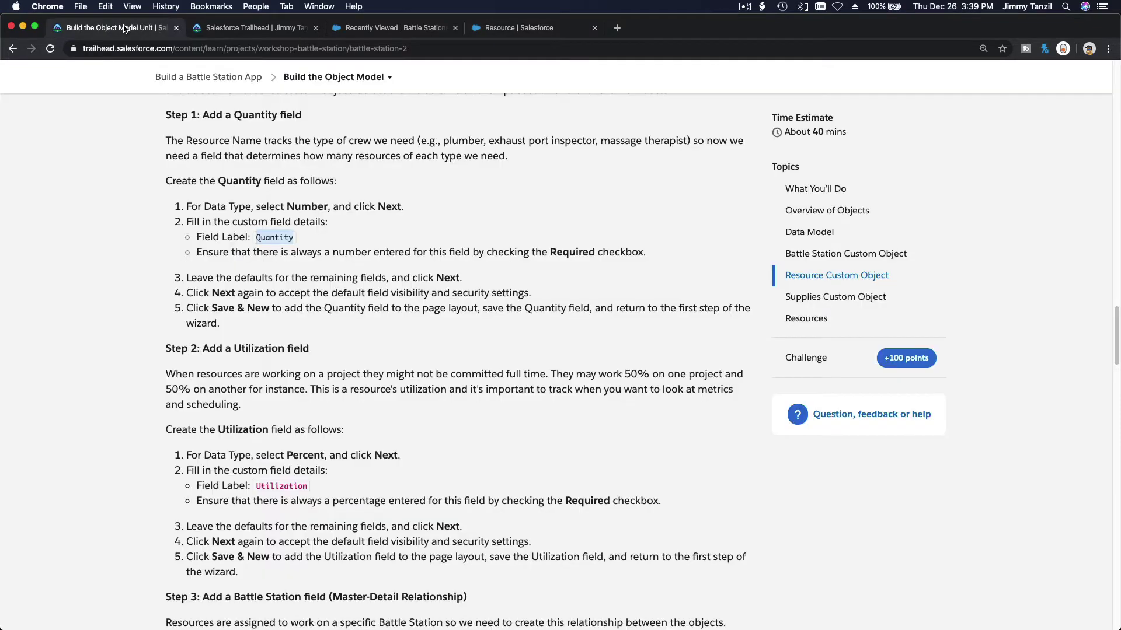
Make Quantity required and keep the default visibility for all profiles
left_click(119, 28)
double_click(567, 252)
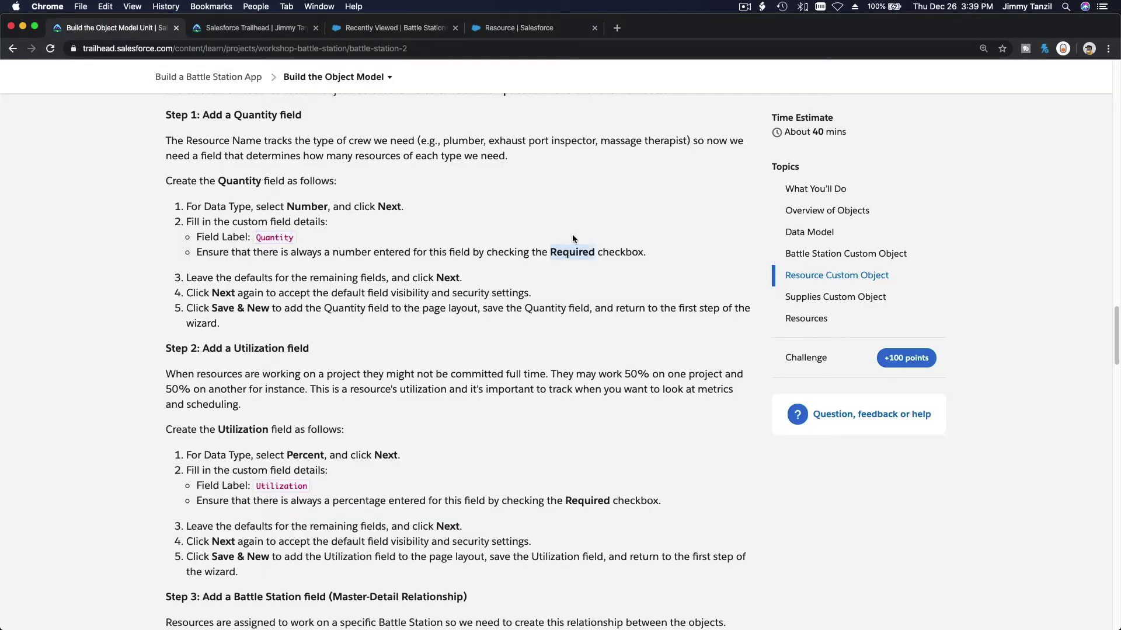
left_click(546, 30)
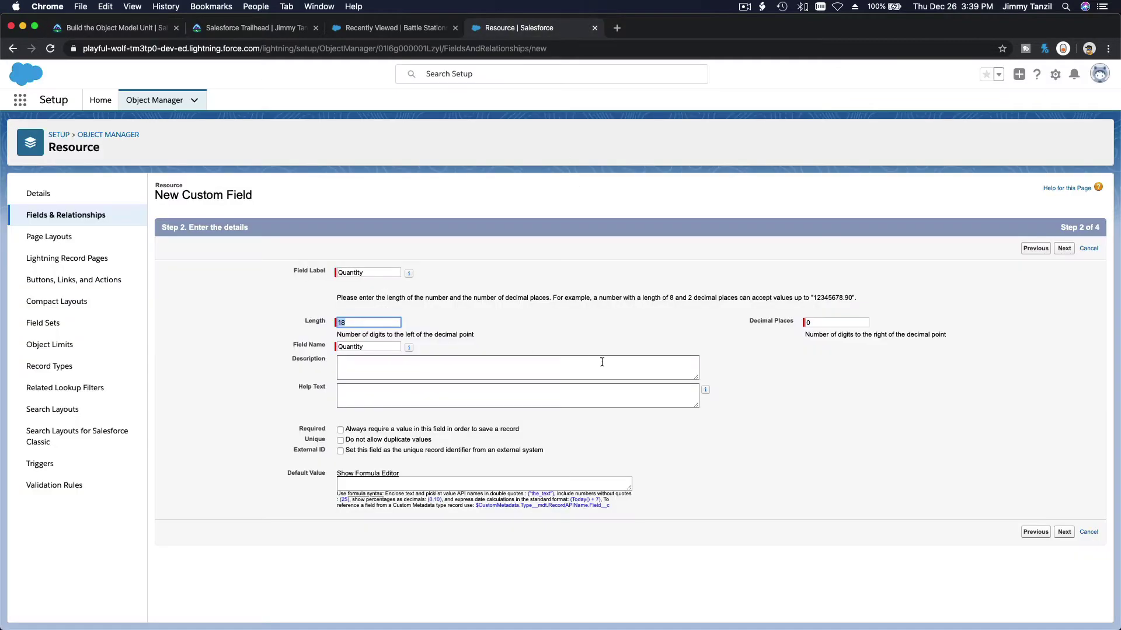
left_click(340, 430)
left_click(1062, 250)
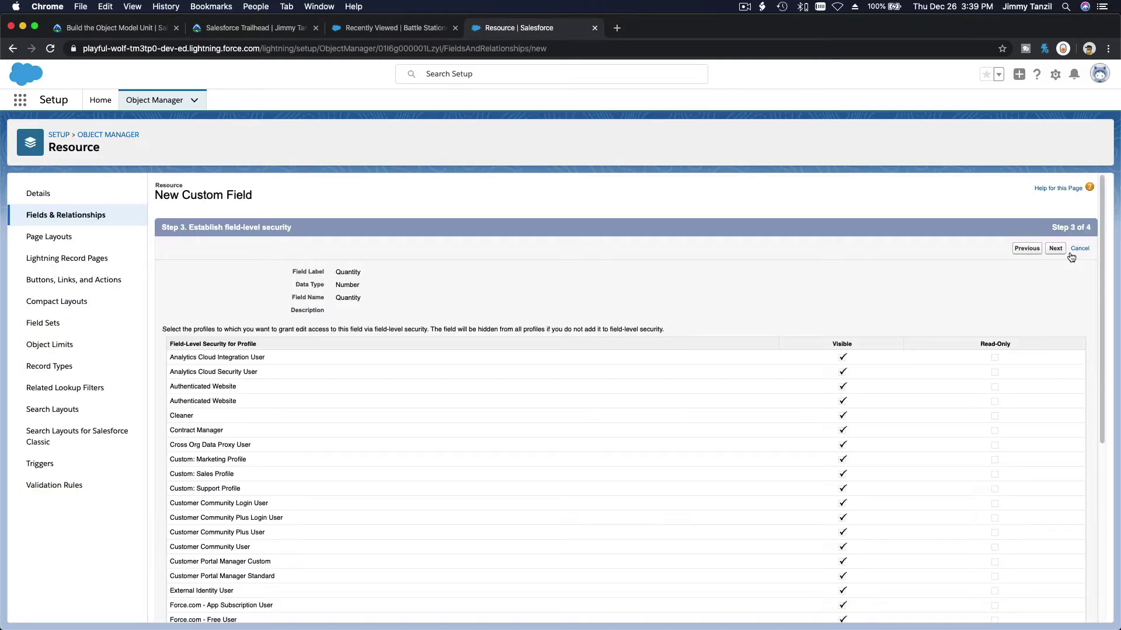
left_click(1057, 249)
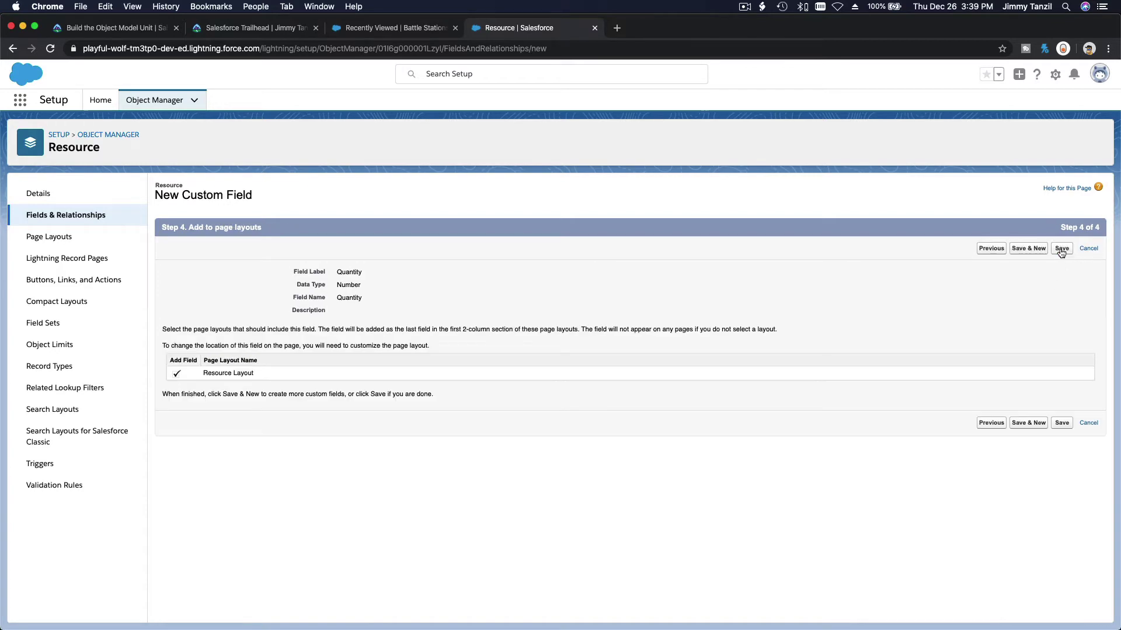
left_click(88, 28)
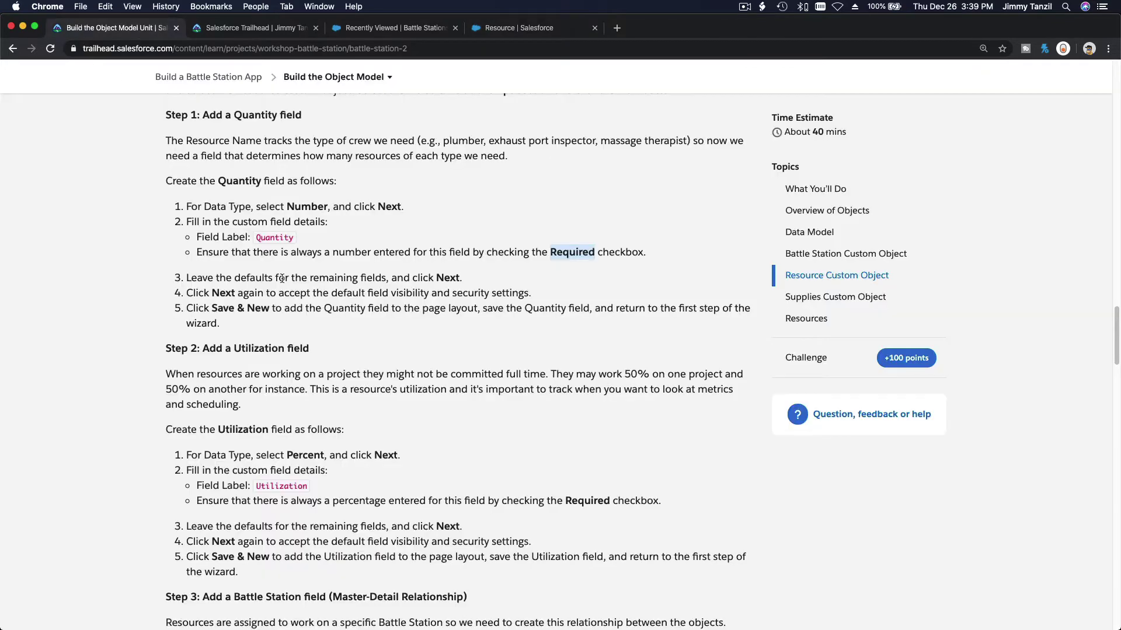
scroll(281, 278, "down", 5)
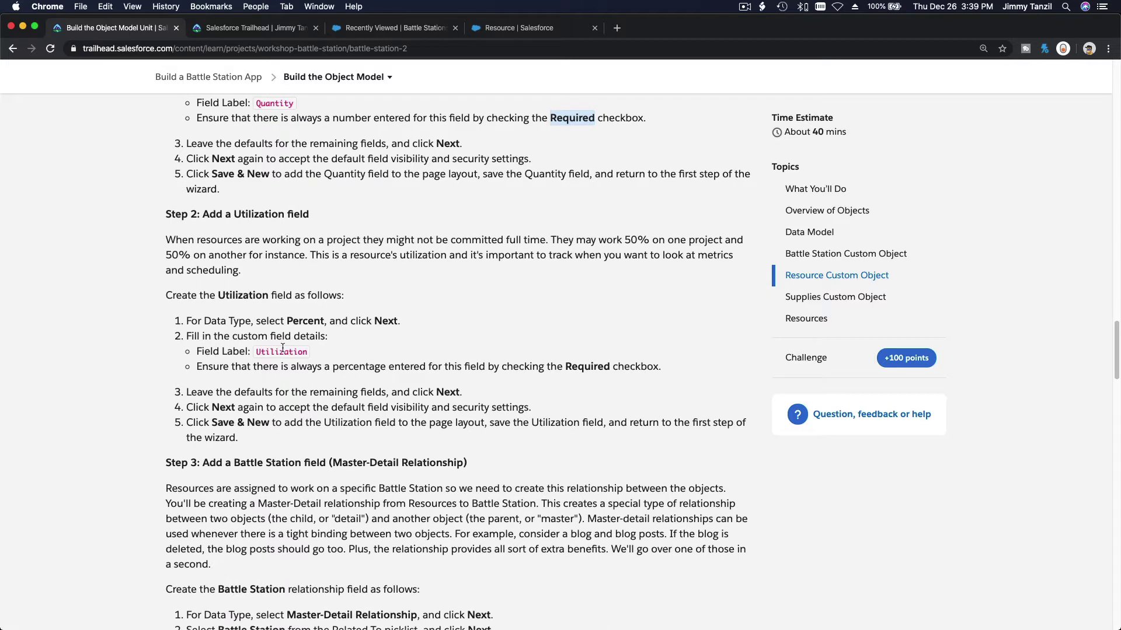
double_click(283, 350)
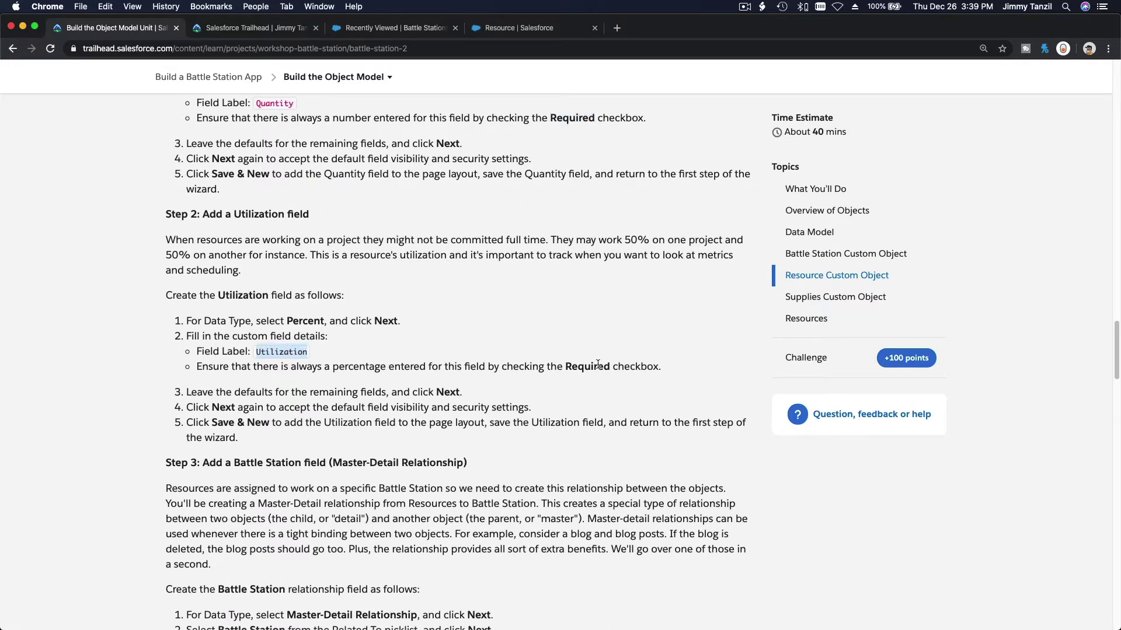
left_click(526, 28)
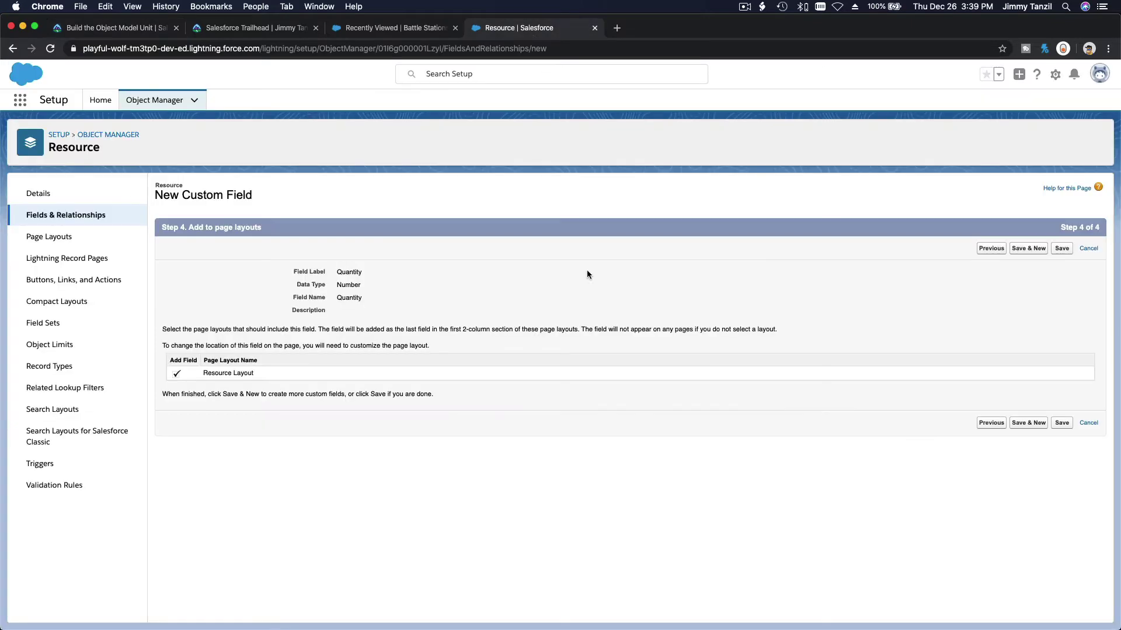
Save the Quantity field and start a new Percent field on Resource
left_click(1039, 251)
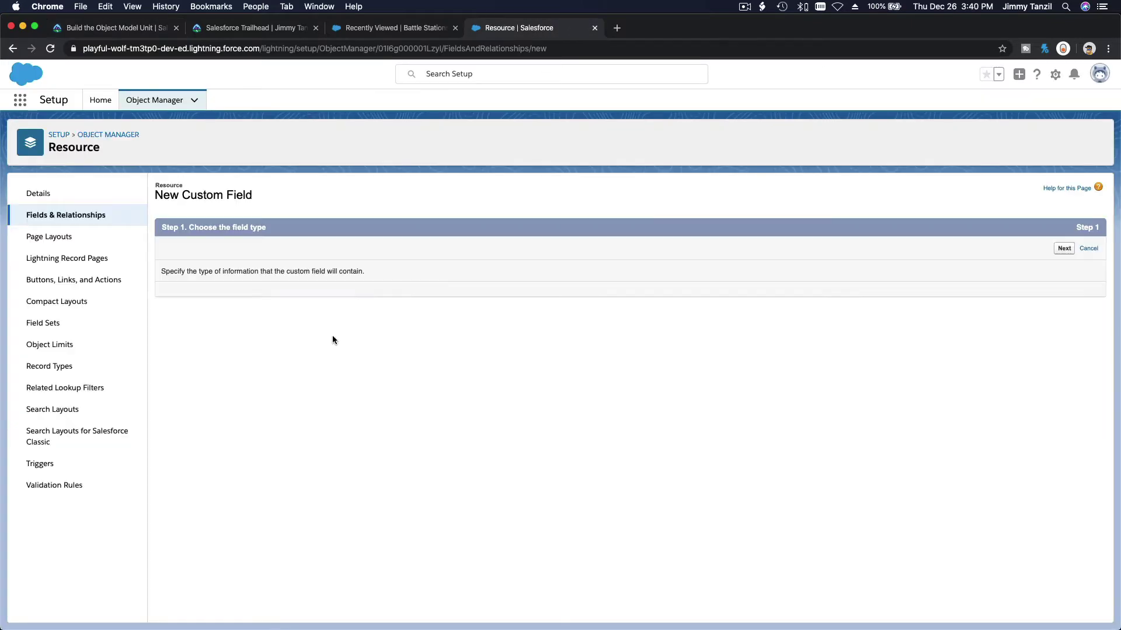
scroll(333, 340, "down", 3)
scroll(333, 339, "down", 2)
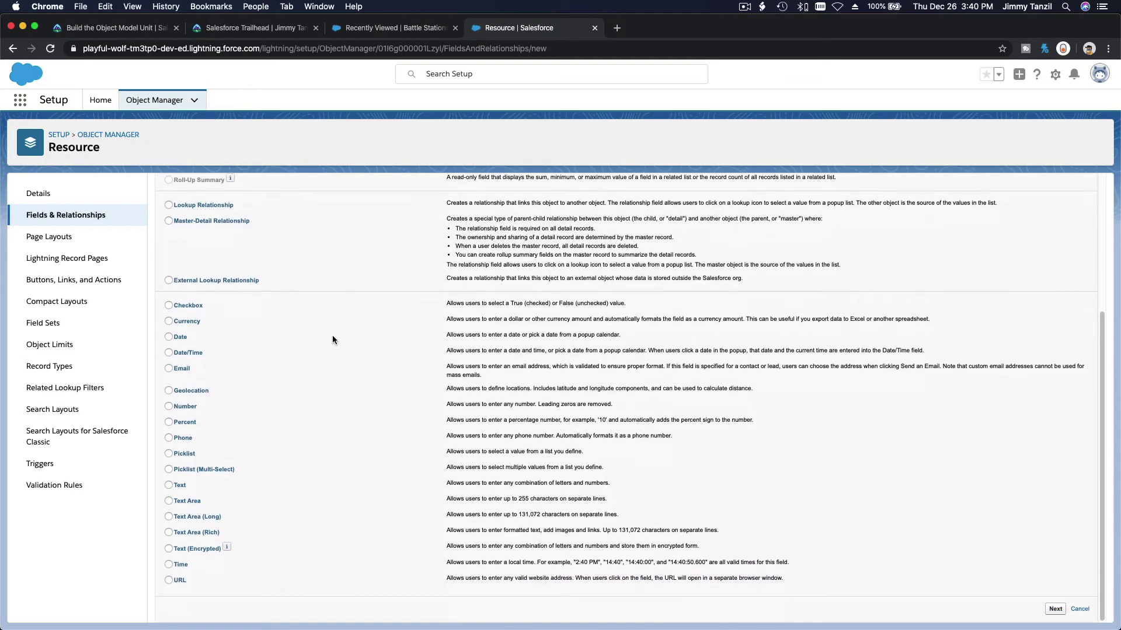
left_click(193, 422)
left_click(1056, 609)
Label it Utilization with length 16, 2 decimal places, and make it required
key("Tab")
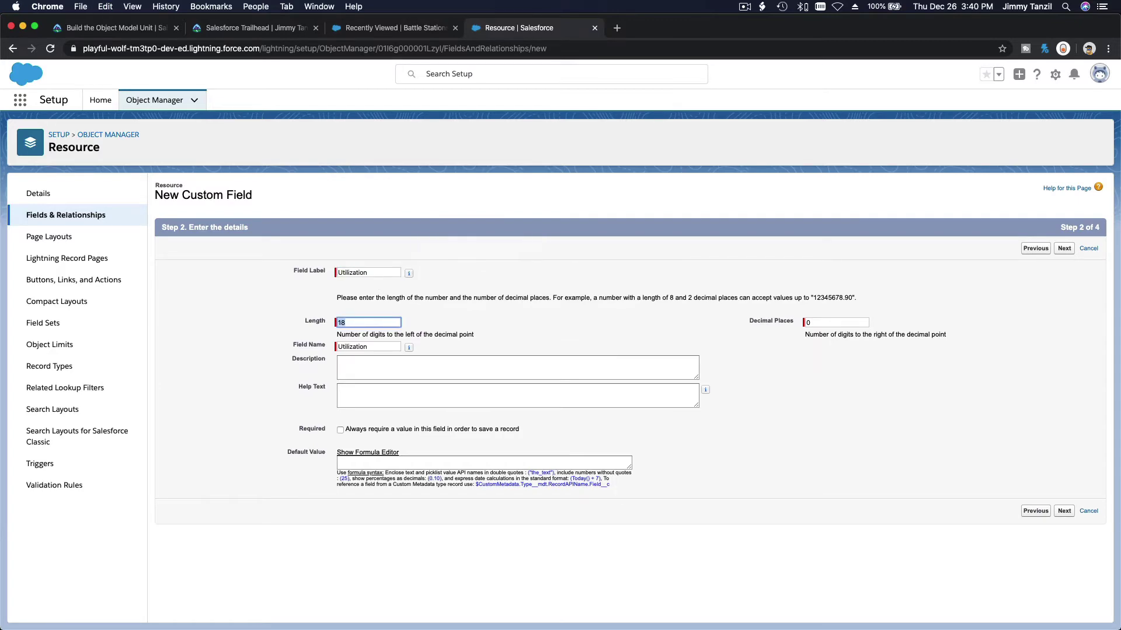
left_click(141, 35)
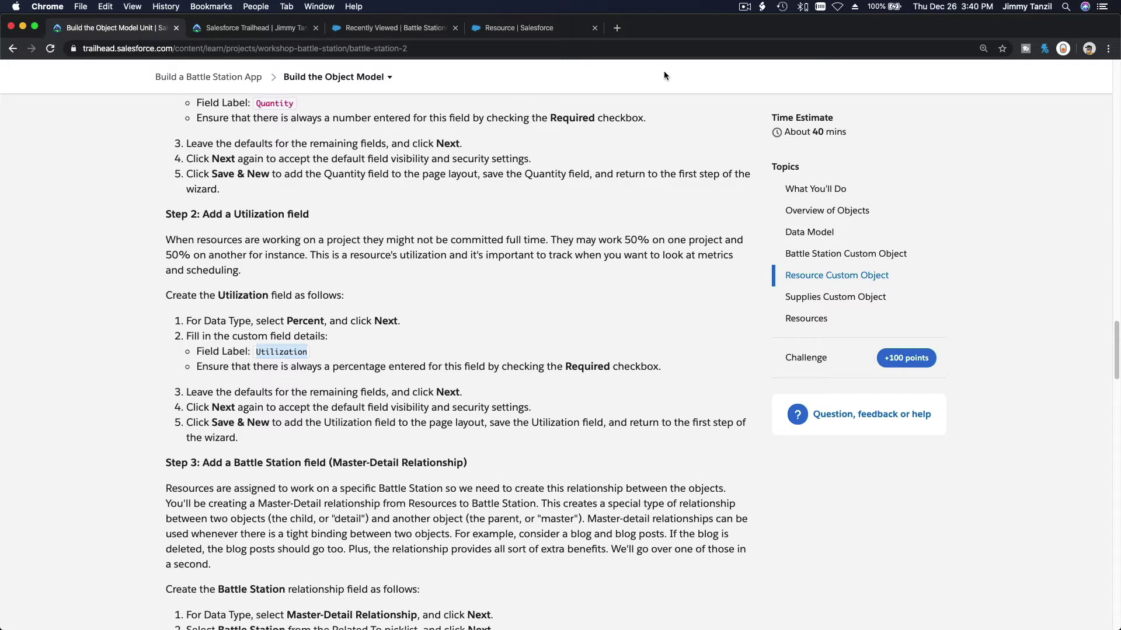
left_click(554, 32)
type("16")
left_click(810, 322)
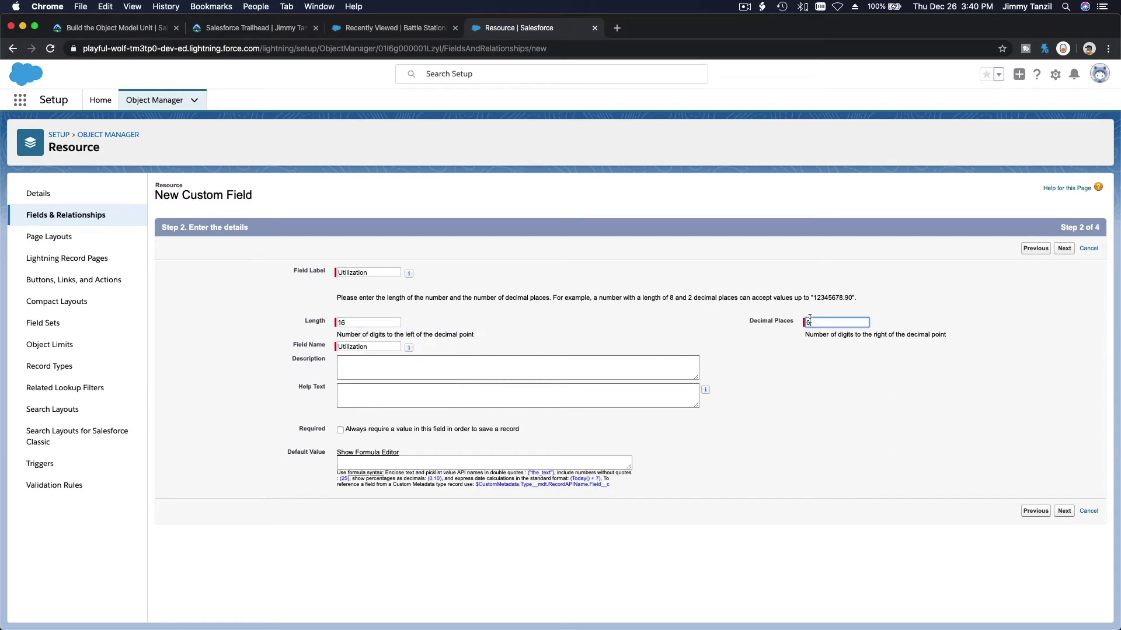
type("2")
left_click(362, 440)
Keep the default visibility and layout settings and save the Utilization field
left_click(122, 31)
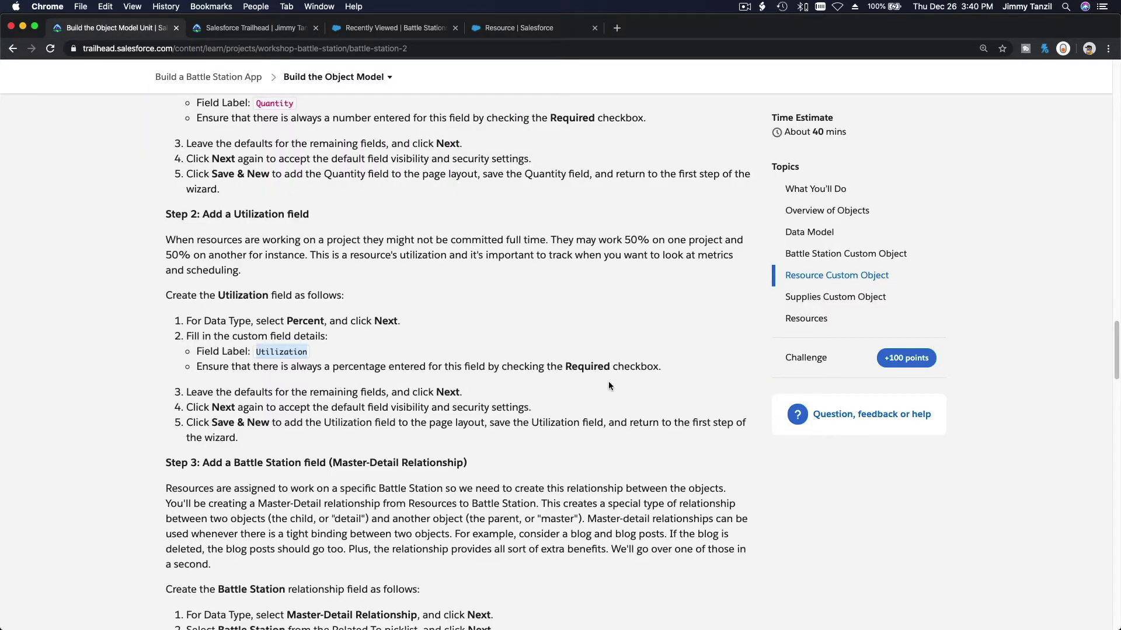
left_click(519, 28)
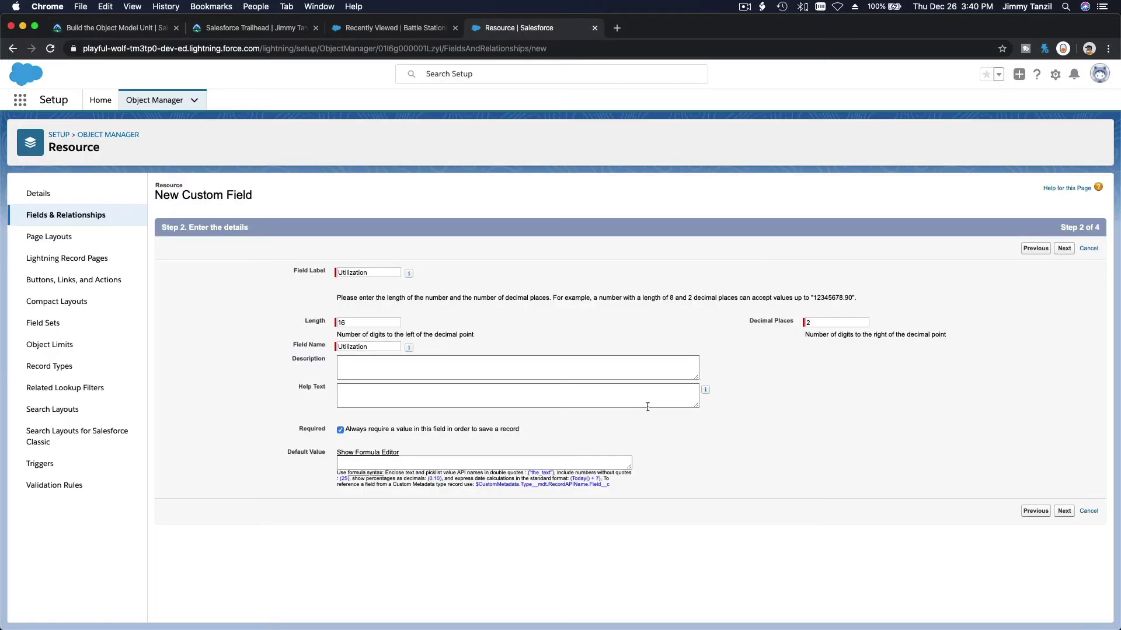
left_click(1061, 253)
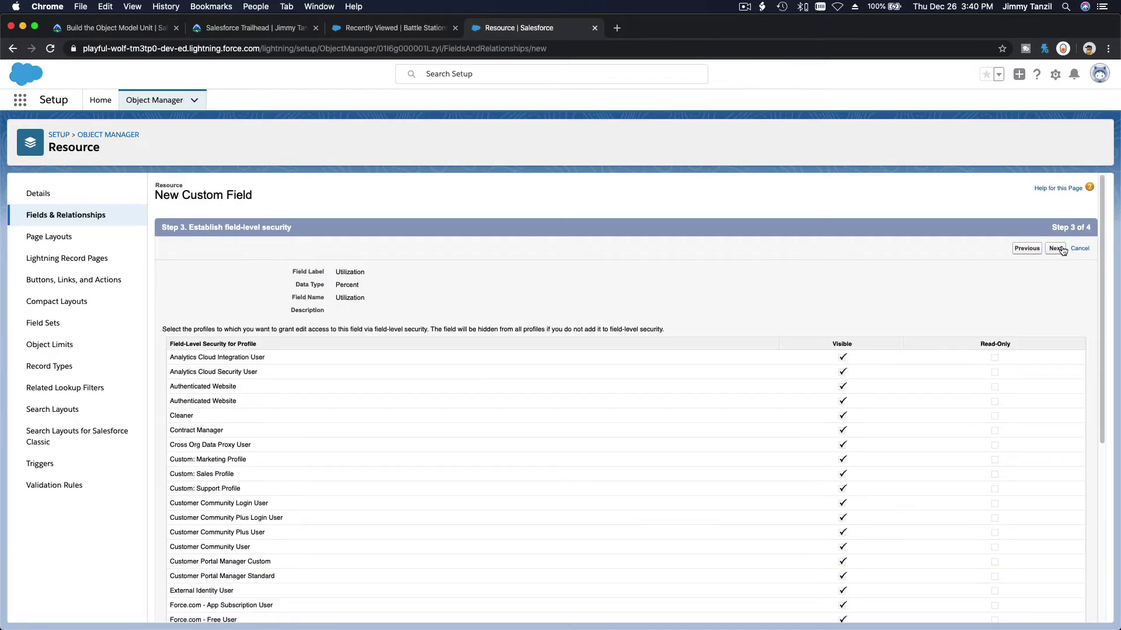
left_click(1054, 250)
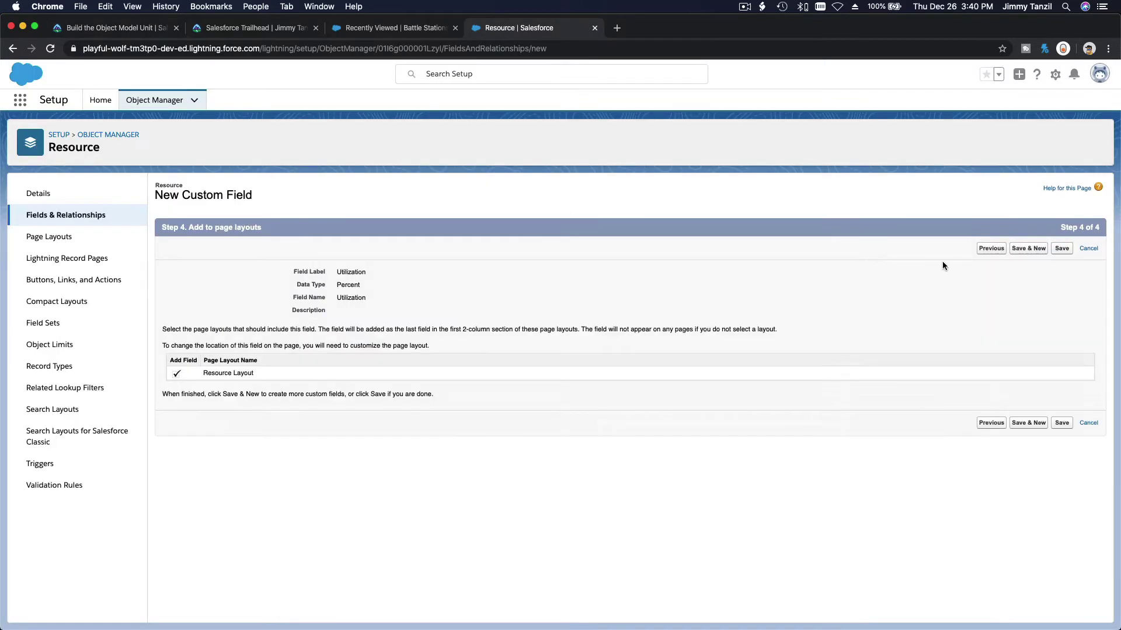
left_click(1061, 249)
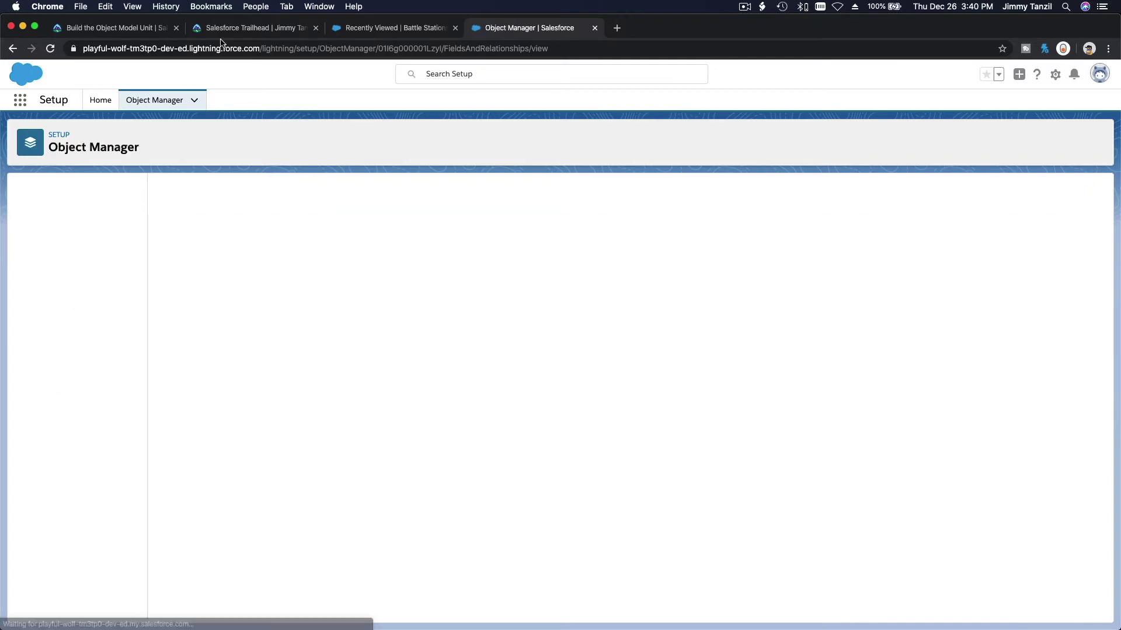
Find the Battle_Station field name in the Trailhead instructions
left_click(127, 29)
scroll(410, 348, "down", 3)
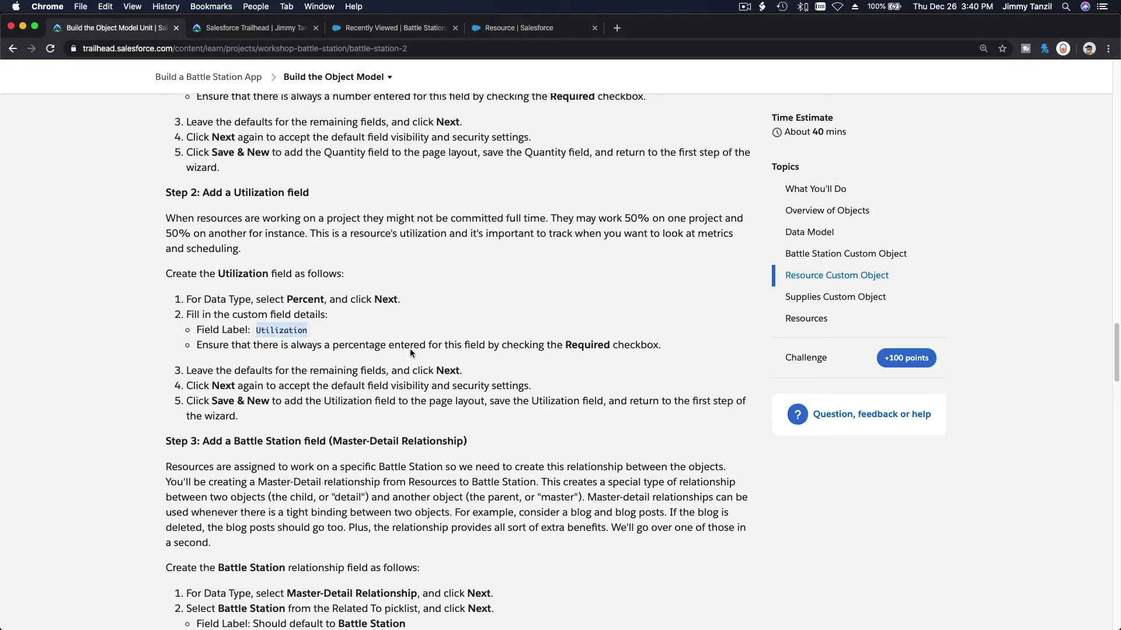
scroll(409, 349, "down", 1)
scroll(410, 349, "down", 3)
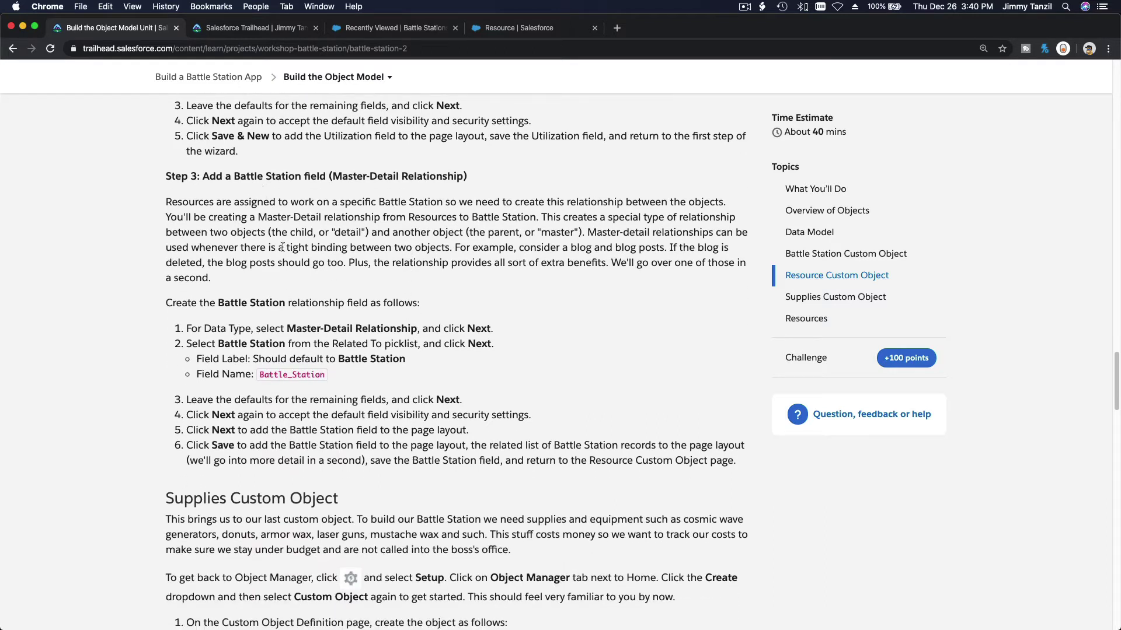
left_click_drag(260, 376, 322, 378)
double_click(324, 377)
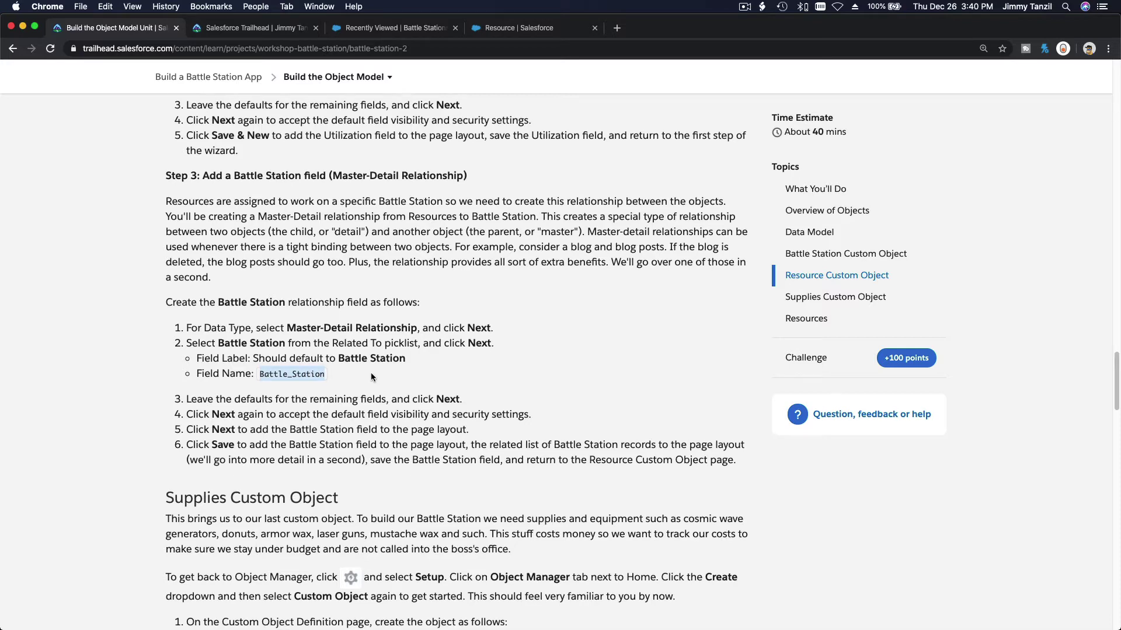
scroll(370, 373, "down", 1)
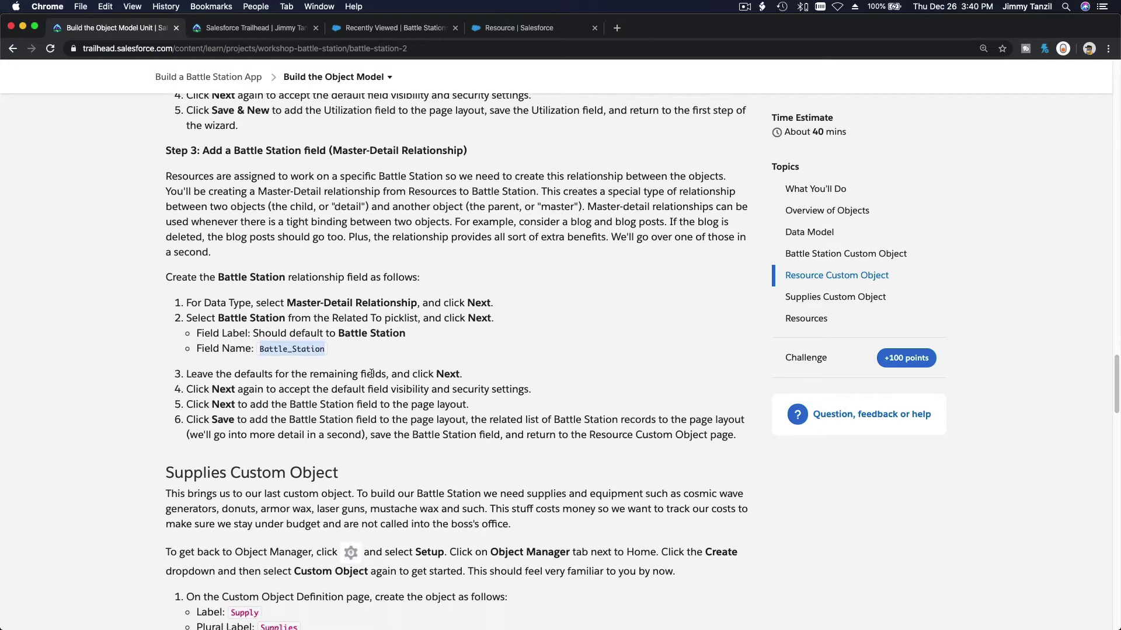
left_click(511, 30)
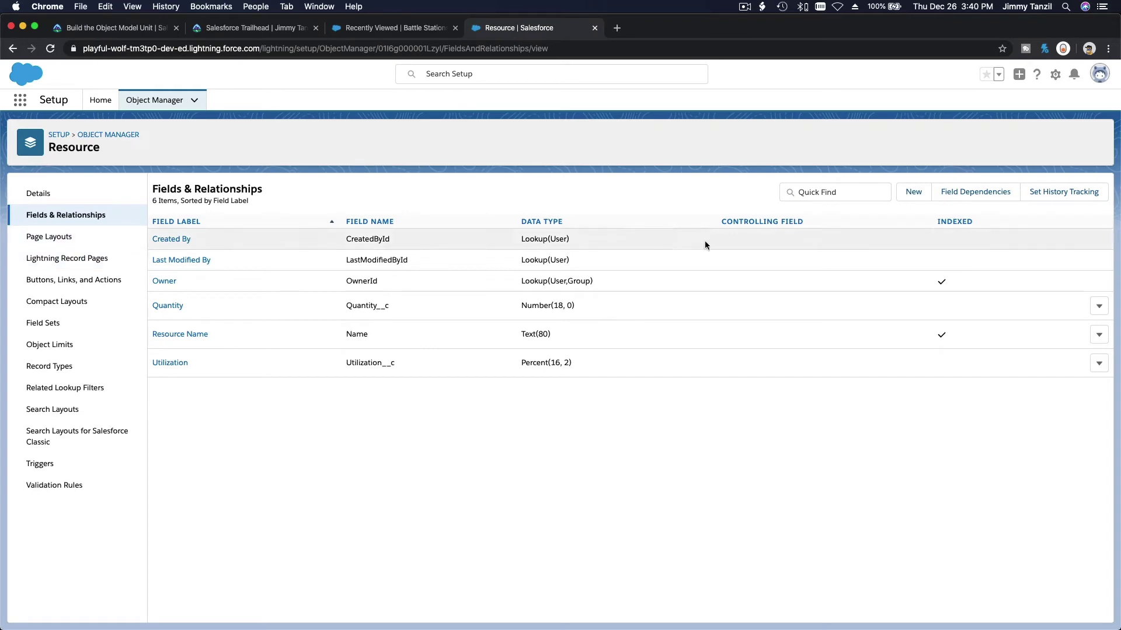
Start a Master-Detail Relationship field related to Battle Station, keeping its default label
left_click(912, 194)
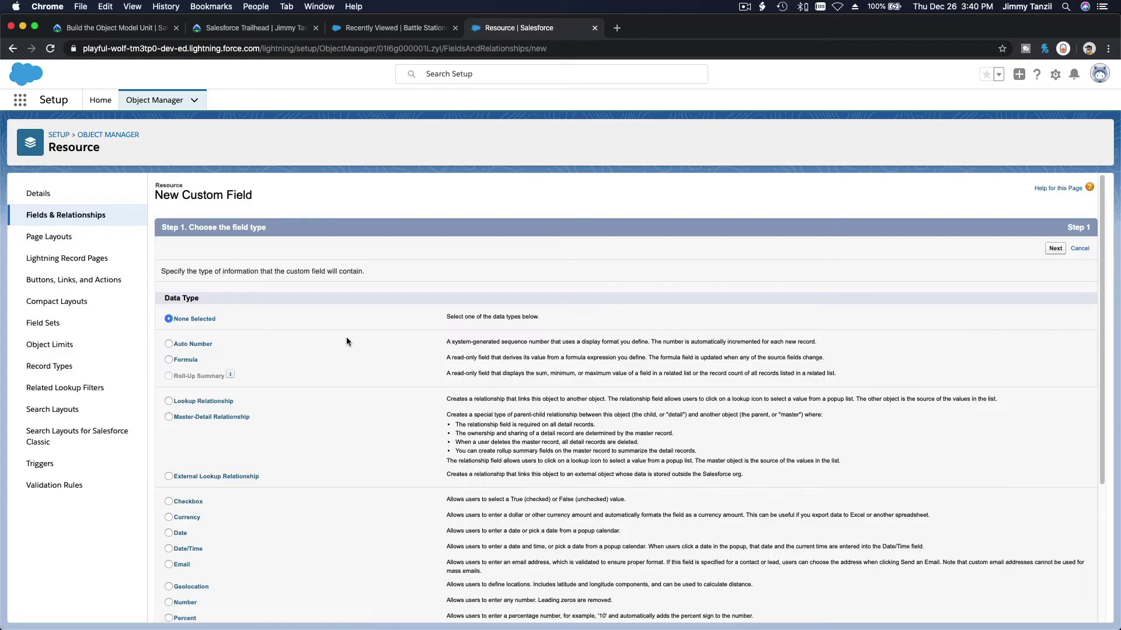
left_click(192, 417)
left_click(1063, 253)
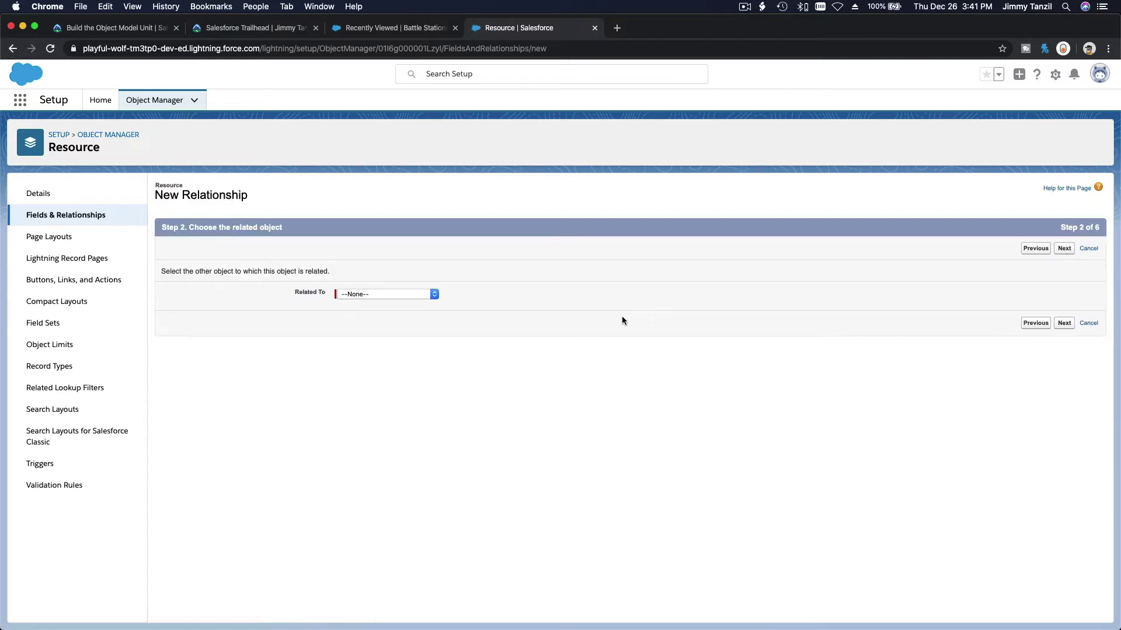
left_click(401, 292)
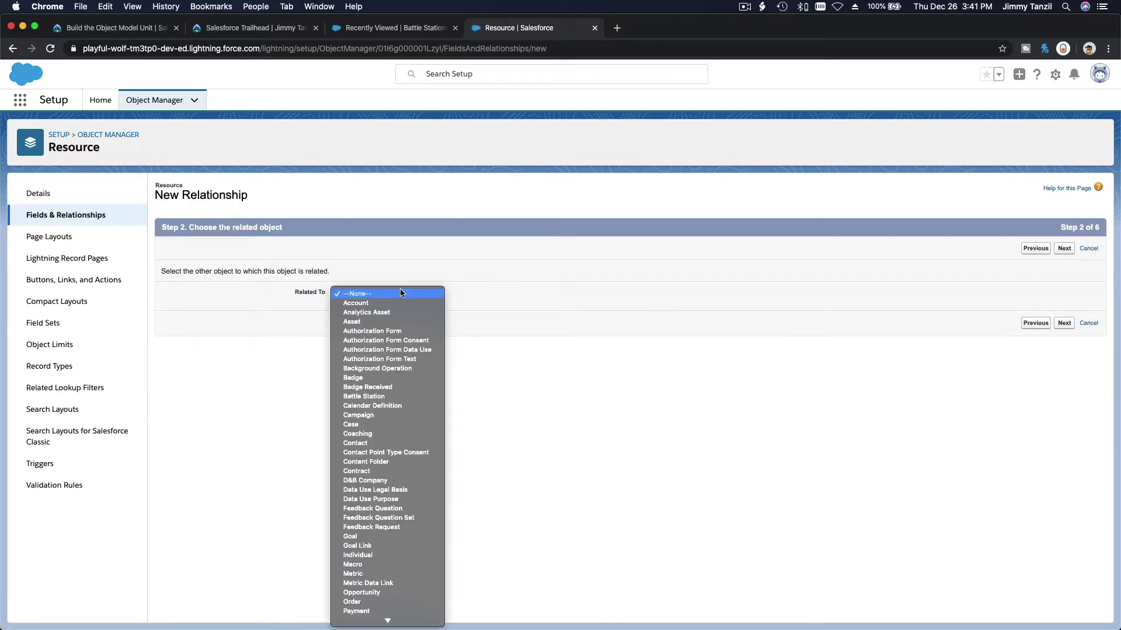
left_click(399, 397)
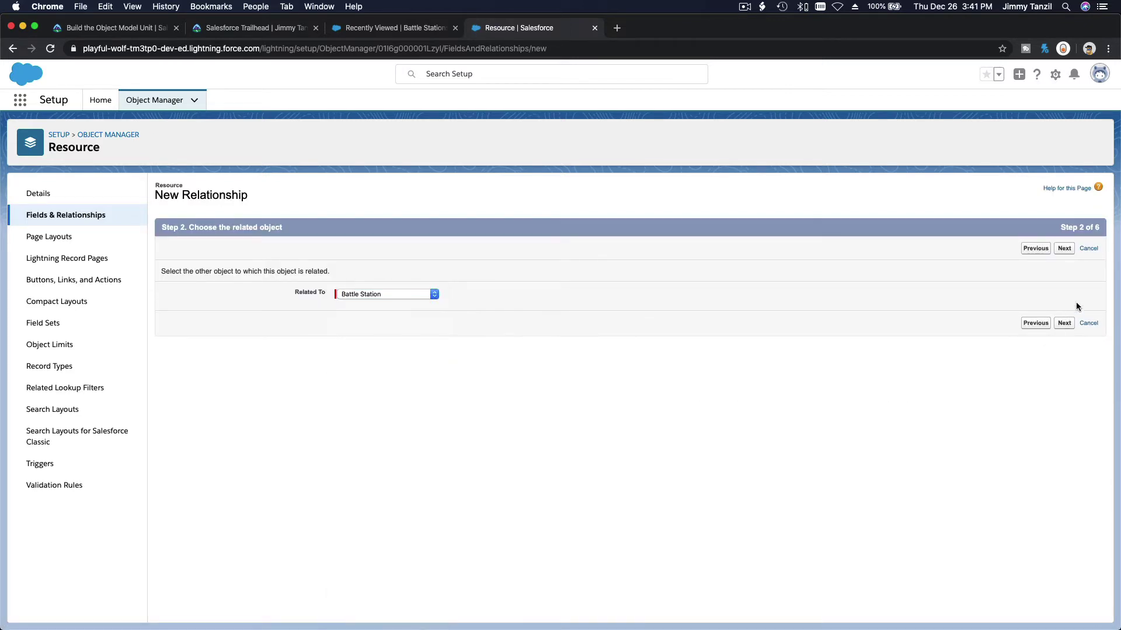
left_click(1064, 249)
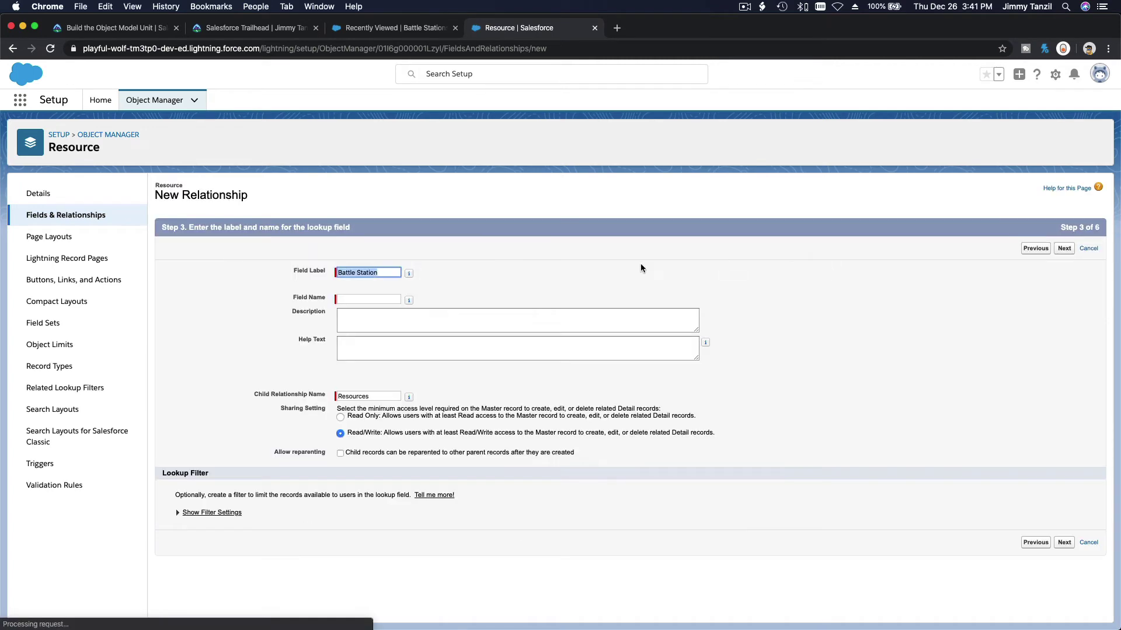
key("Tab")
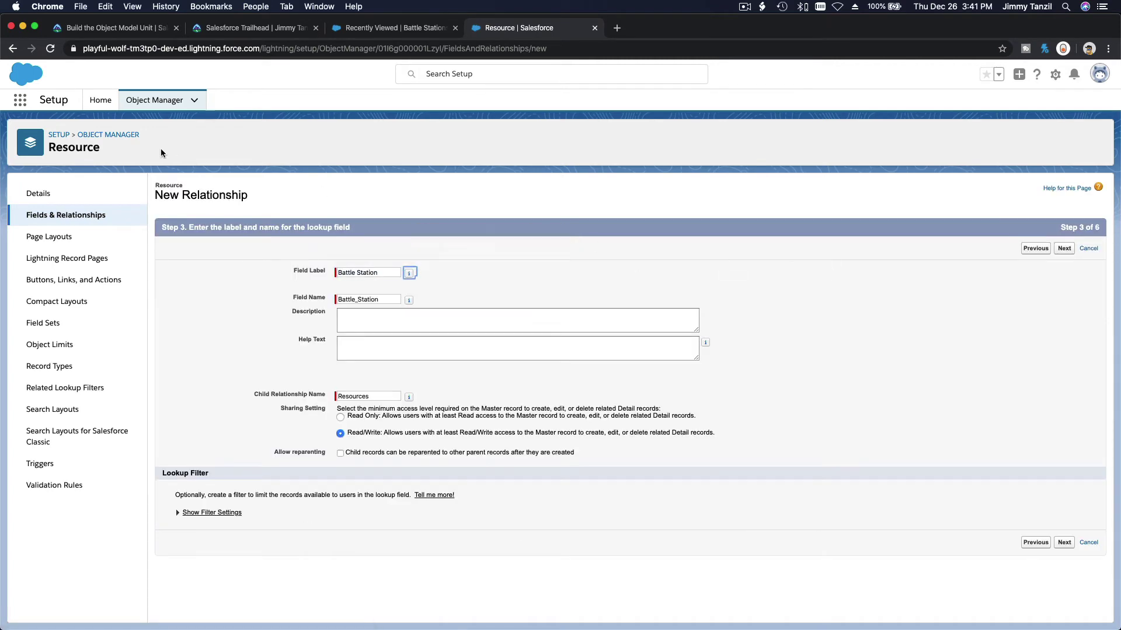
Keep the default security, layouts and related lists, and save the Battle Station field
left_click(124, 30)
scroll(387, 363, "down", 3)
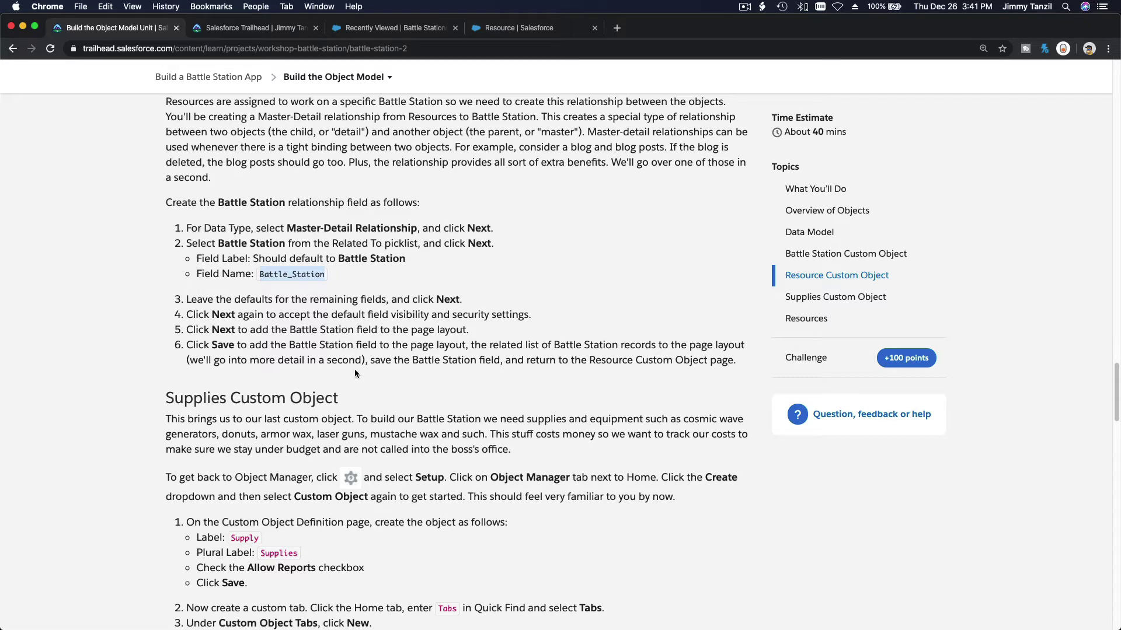
left_click(506, 35)
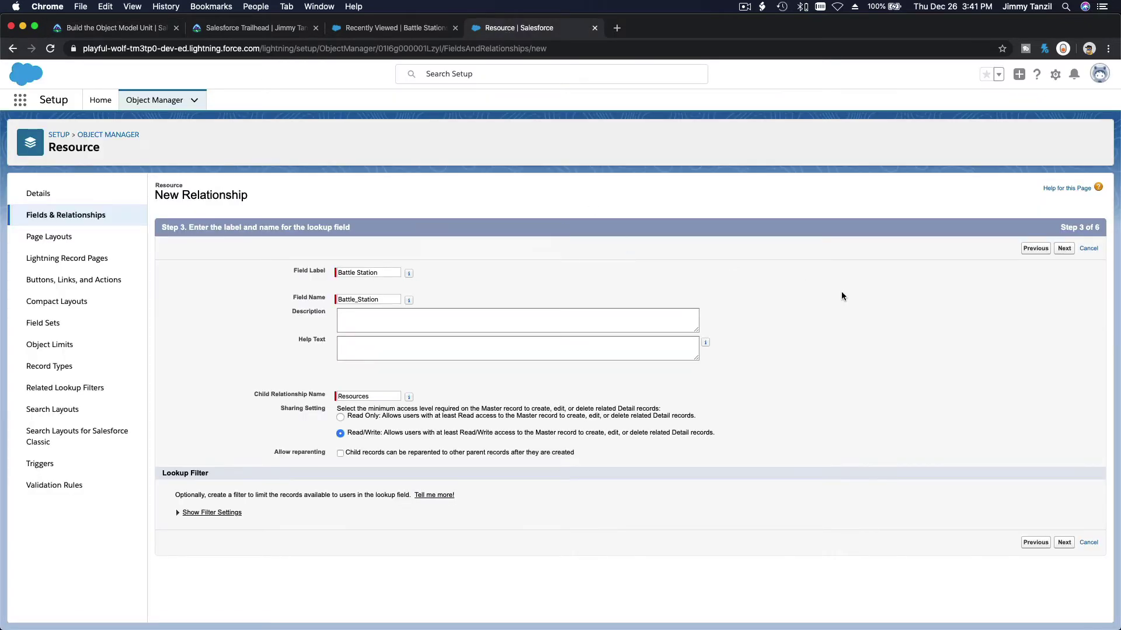
left_click(1070, 254)
left_click(1056, 252)
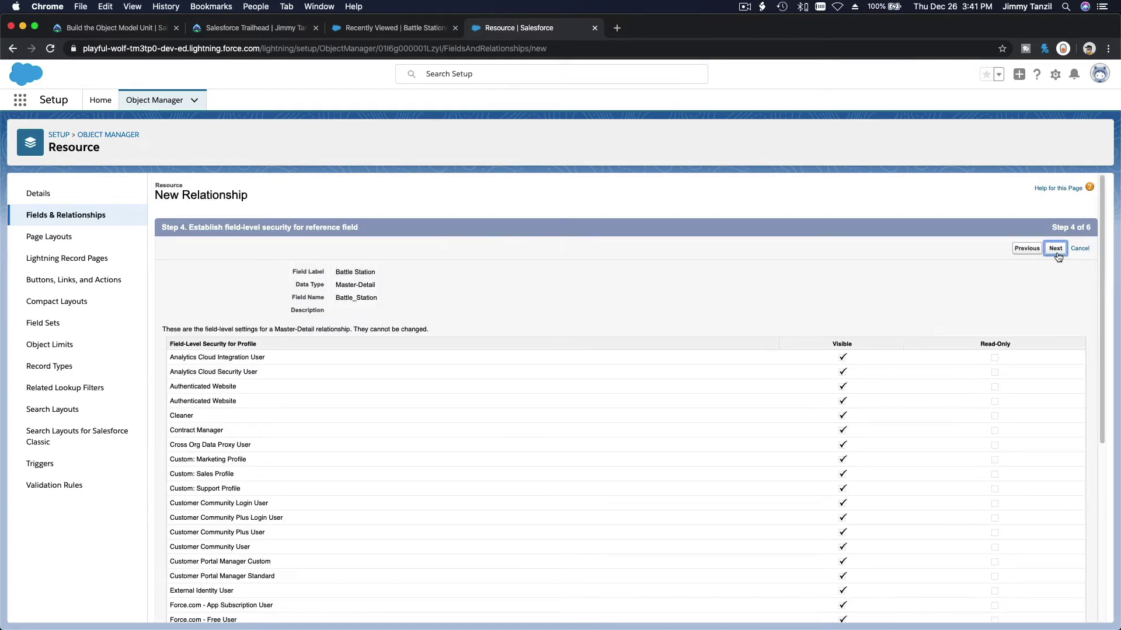
left_click(1063, 249)
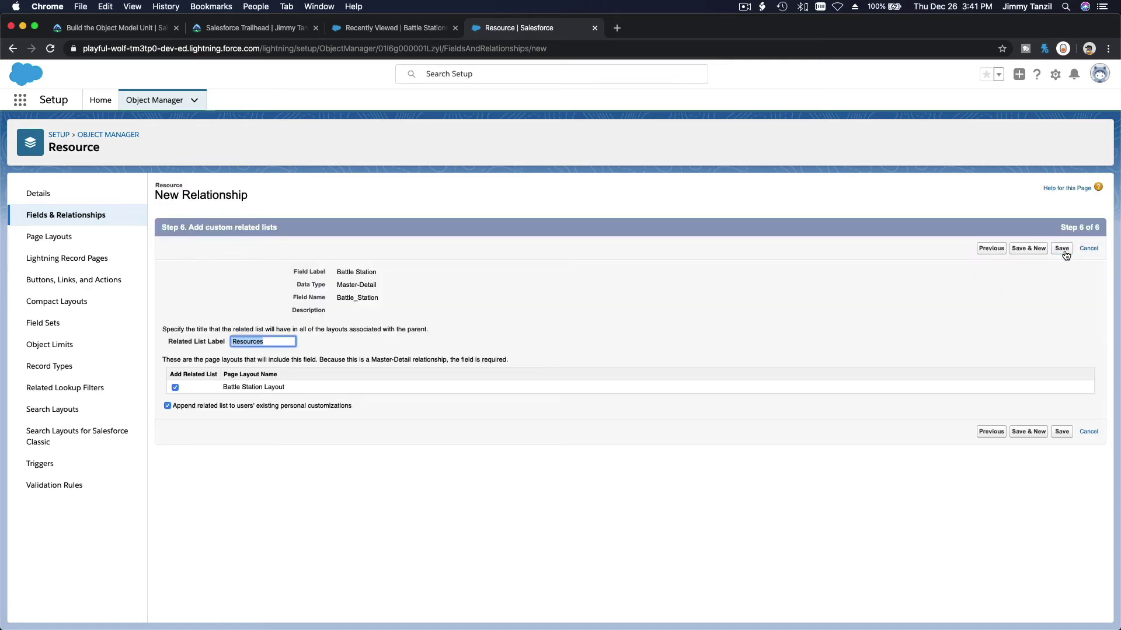
left_click(1062, 249)
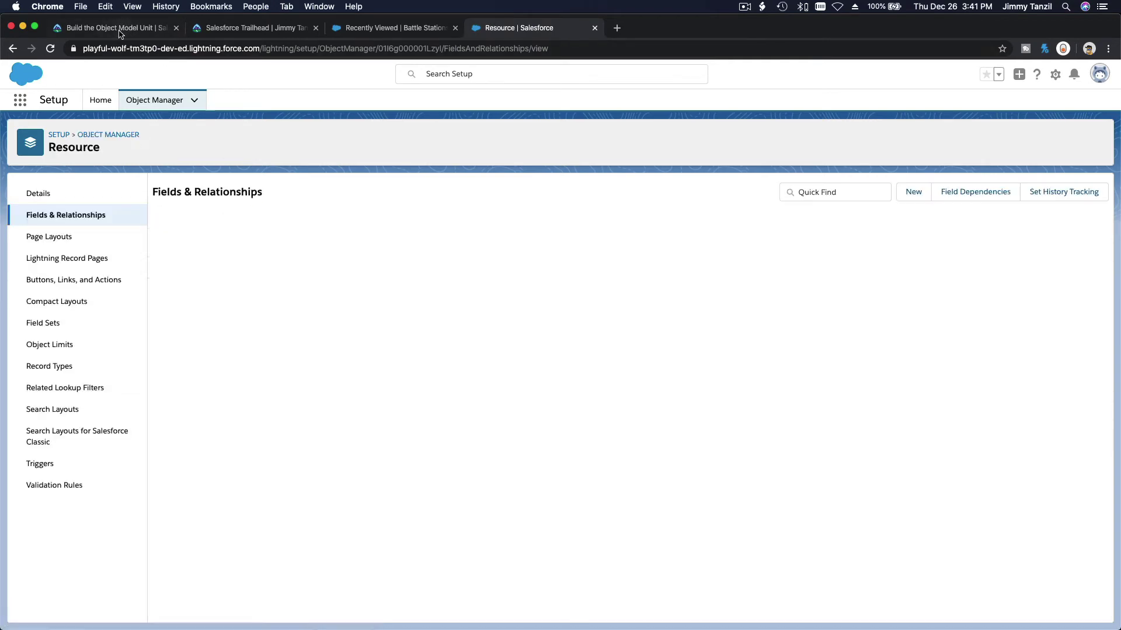
key("ctrl+Tab")
Look up the Supply label, then start a new custom object in Object Manager
scroll(430, 295, "down", 5)
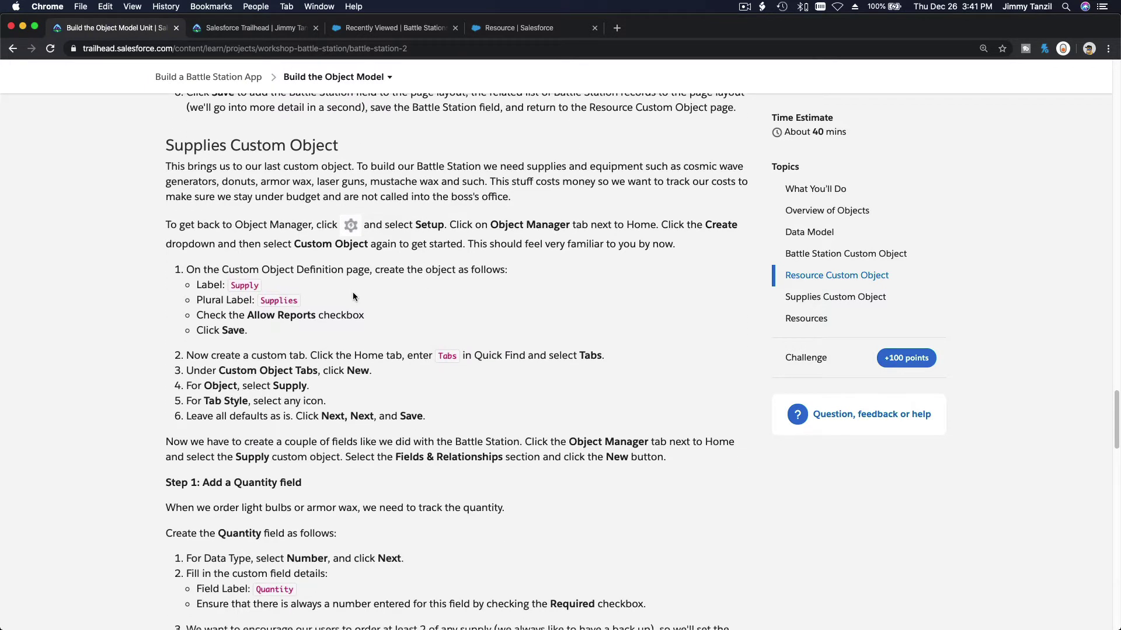
double_click(244, 285)
scroll(356, 338, "down", 2)
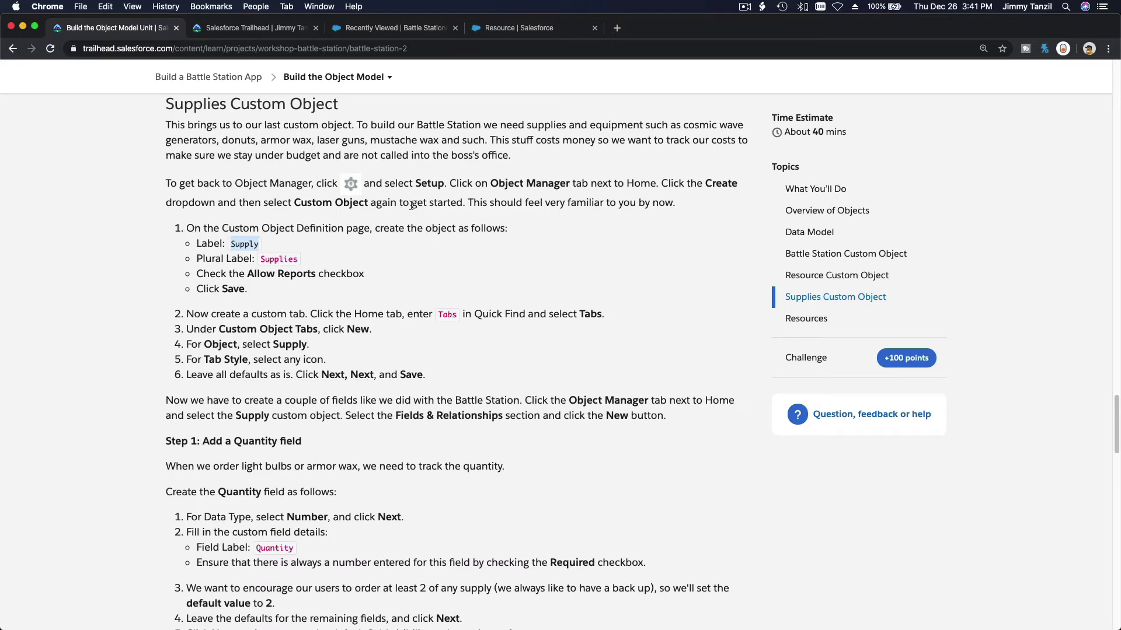
left_click(500, 32)
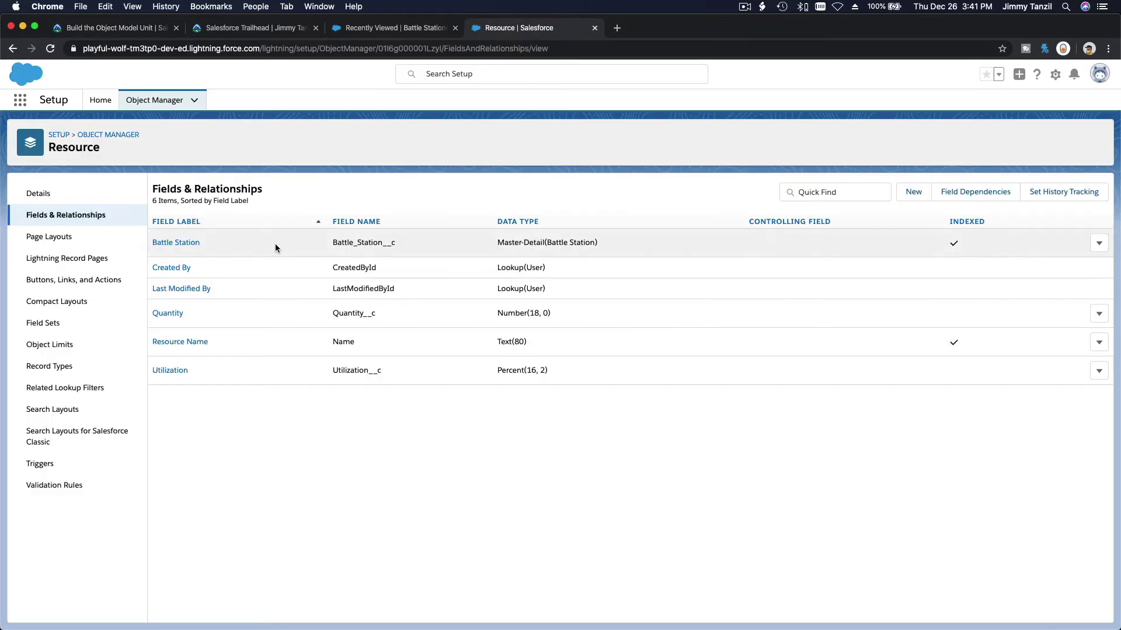
left_click(154, 102)
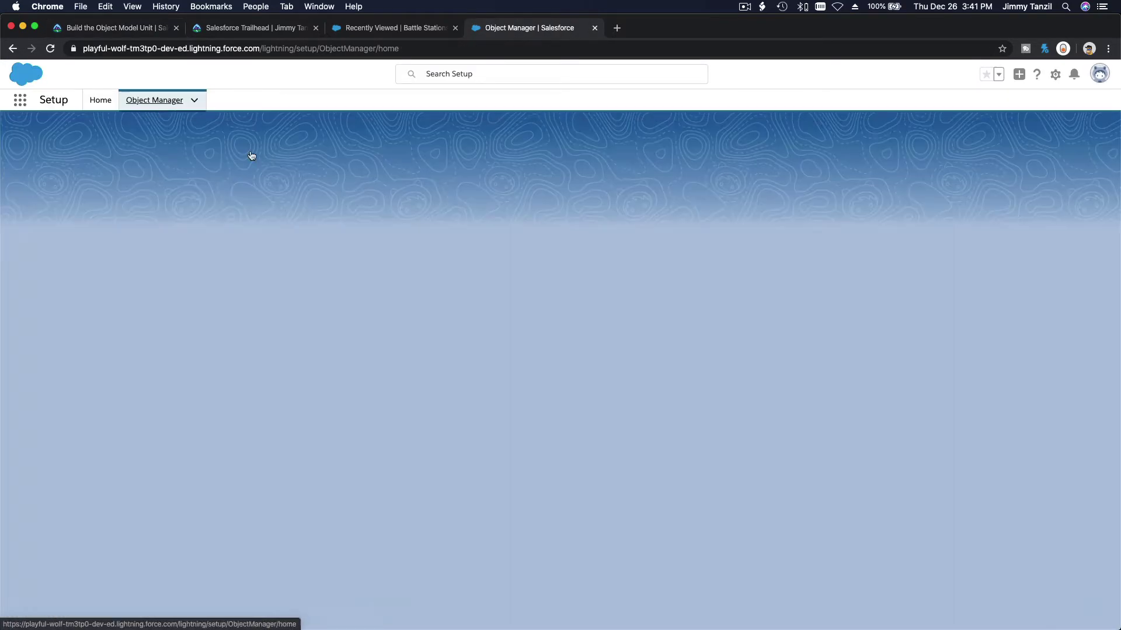
left_click(1090, 143)
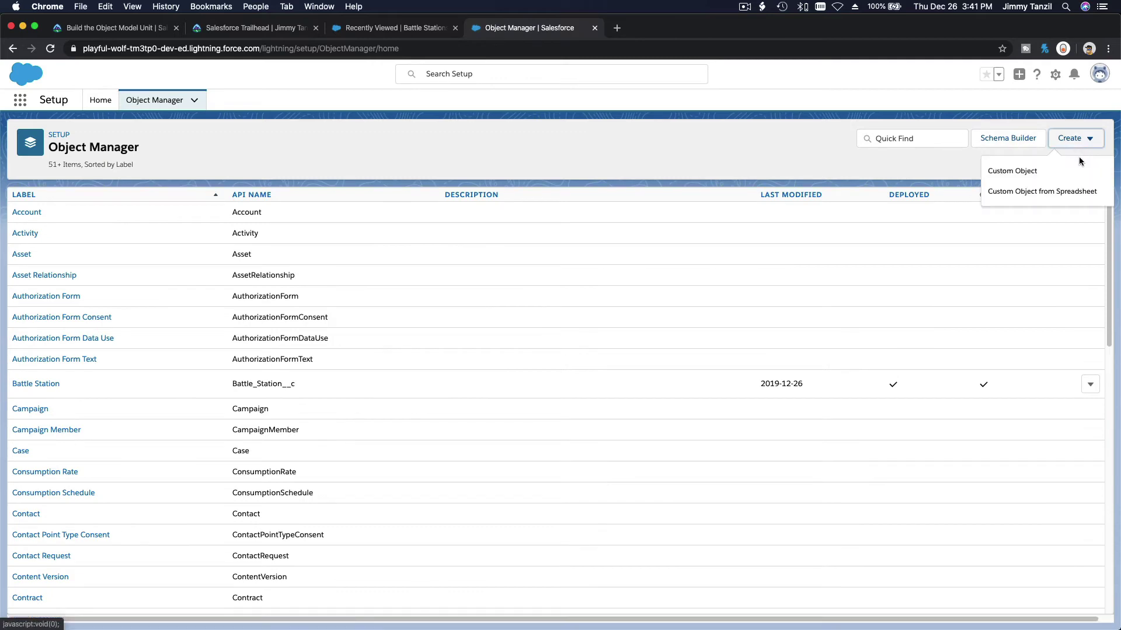
left_click(1078, 169)
Name the object Supply with plural label Supplies
type("Supply")
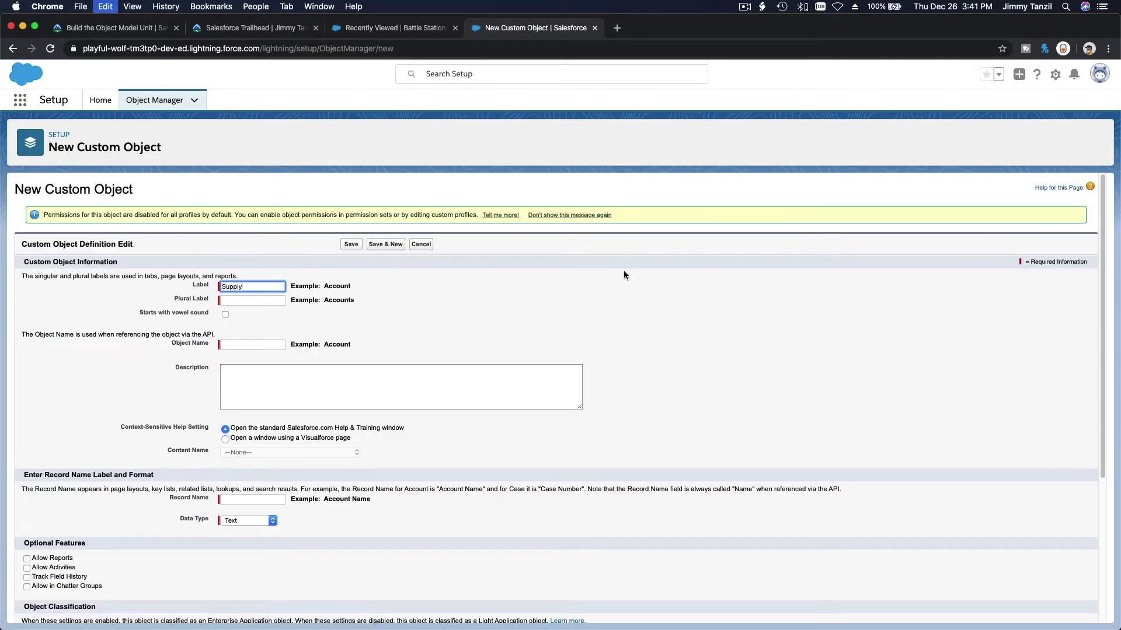
key("Tab")
type("Sup")
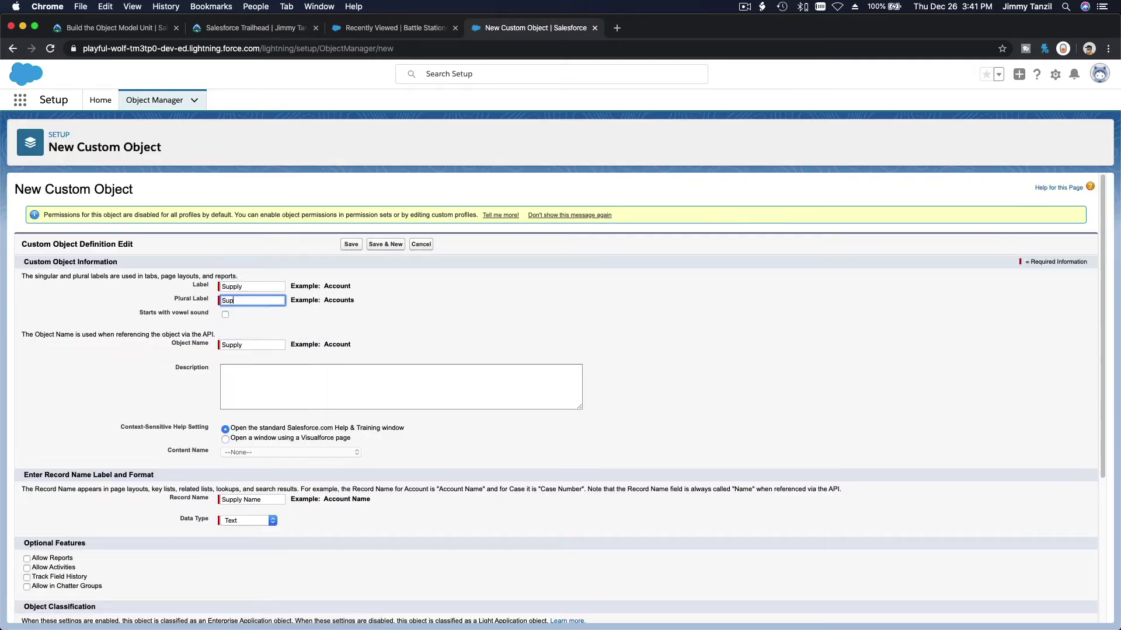
type("plies")
key("Tab")
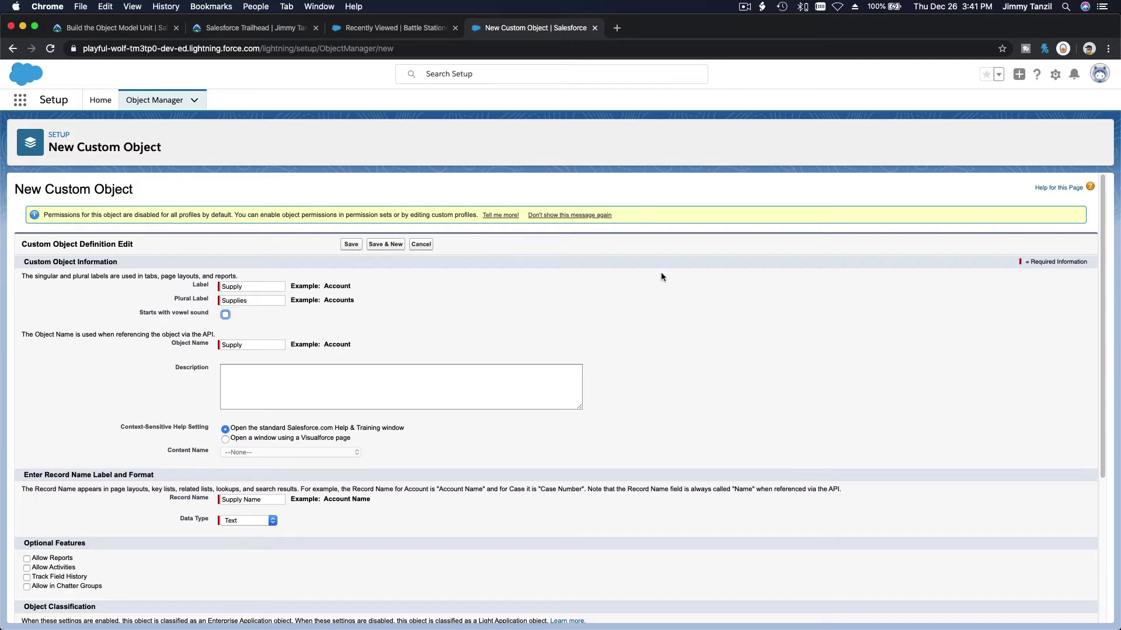
left_click(570, 346)
Allow reports, enable the custom tab wizard, and save the Supply object
scroll(516, 302, "down", 1)
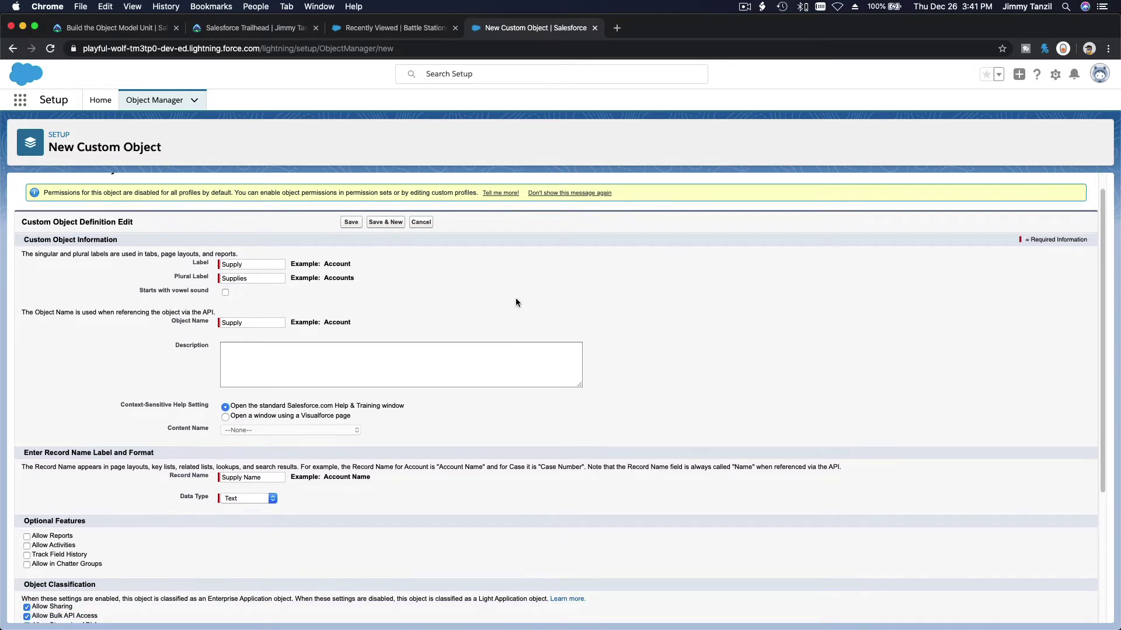
left_click(53, 537)
scroll(259, 447, "down", 5)
scroll(259, 447, "down", 3)
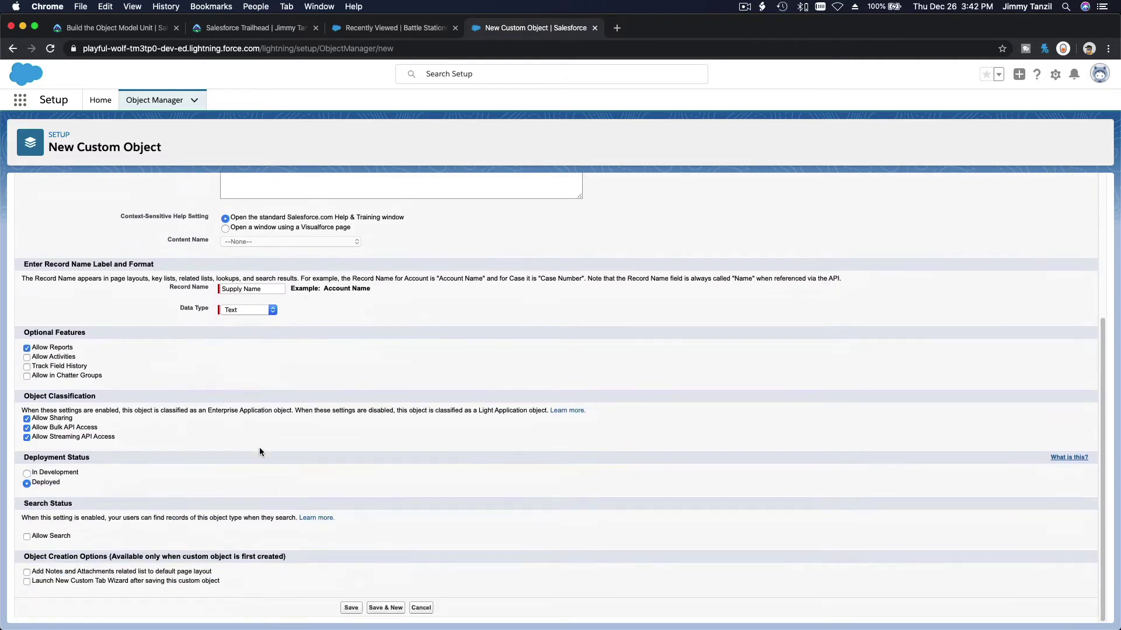
left_click(123, 580)
left_click(350, 610)
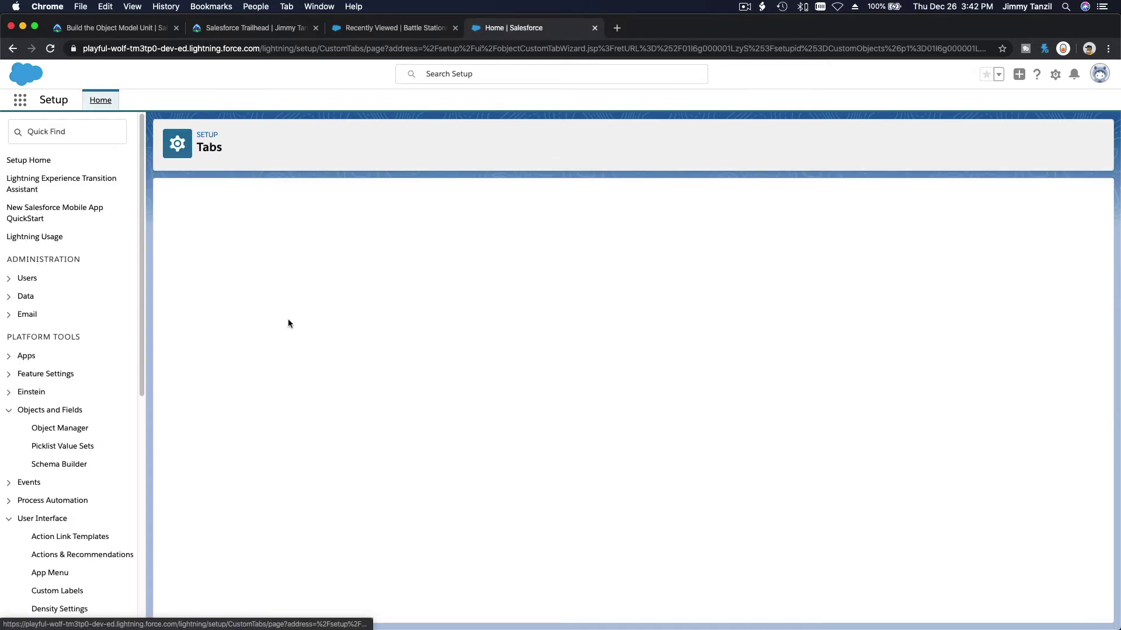
key("super+1")
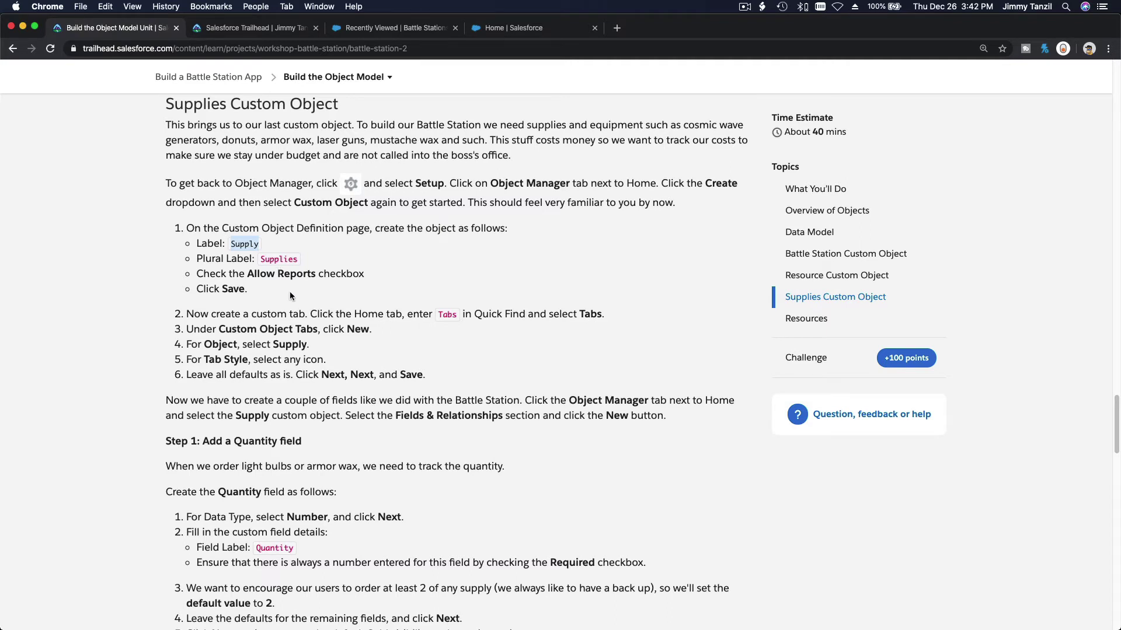
Check the tab instructions and Battle Stations list, then reload the Setup Tabs page
scroll(290, 295, "down", 2)
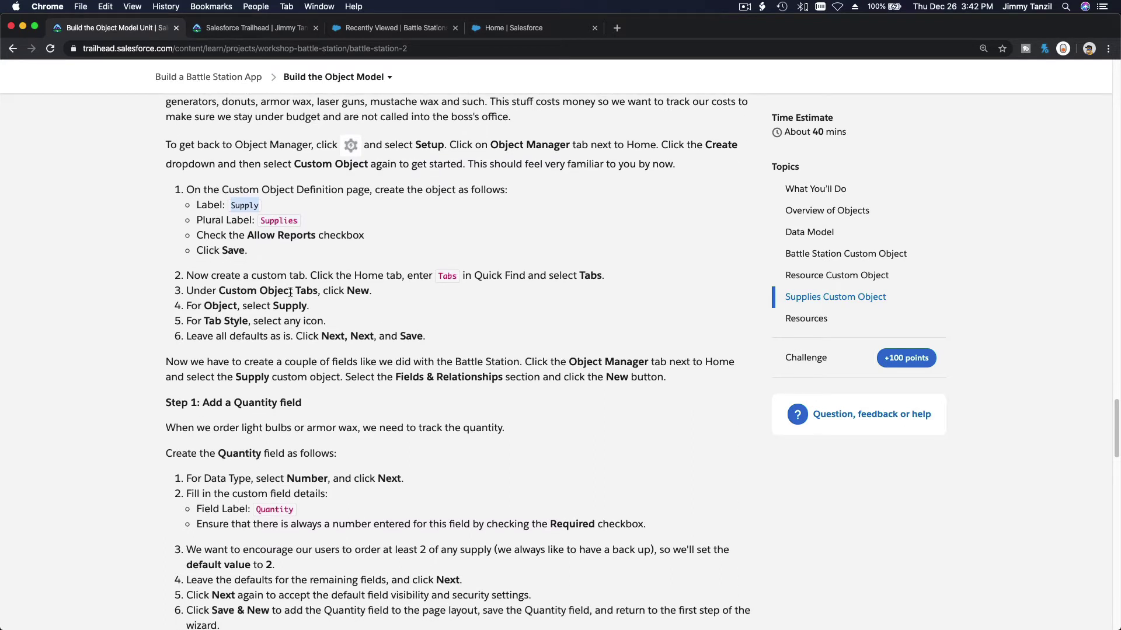
scroll(290, 292, "down", 4)
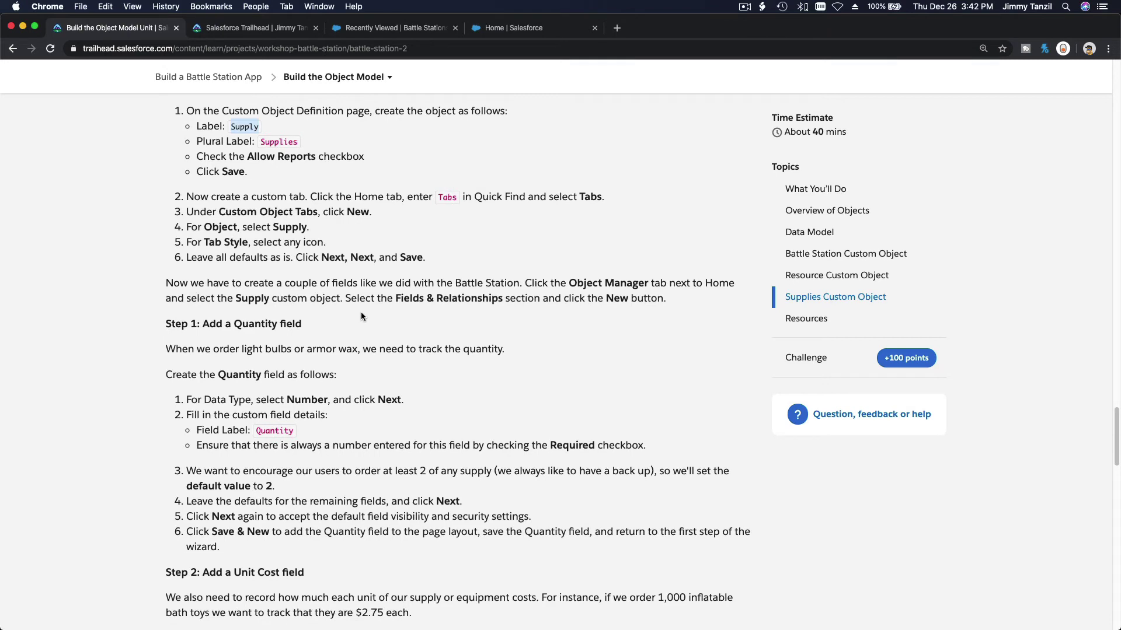
left_click(488, 26)
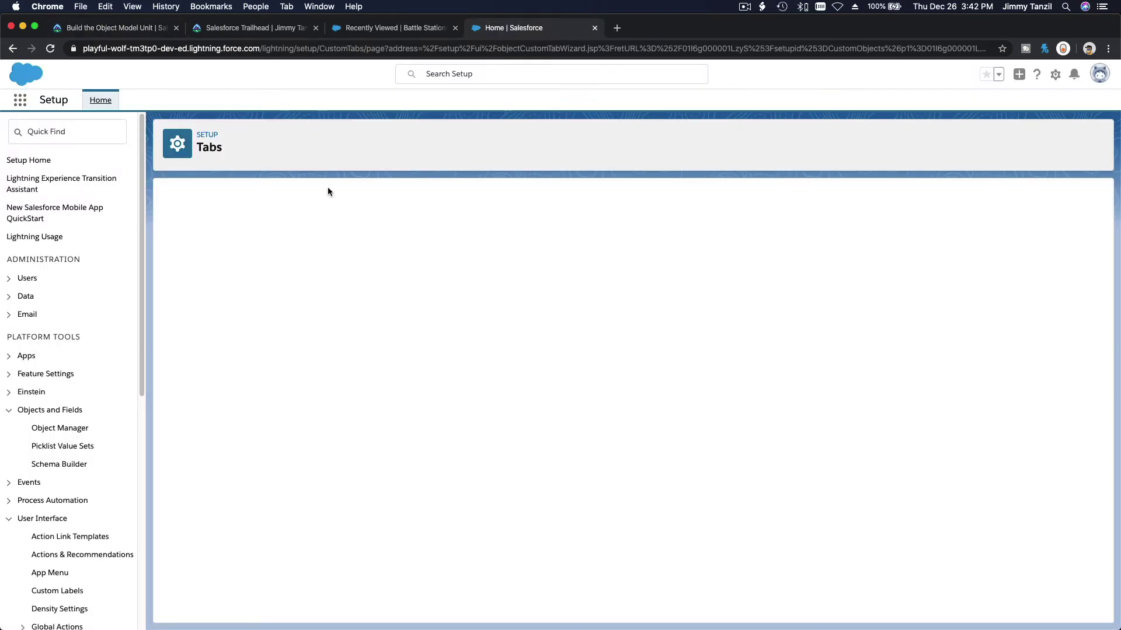
left_click(364, 30)
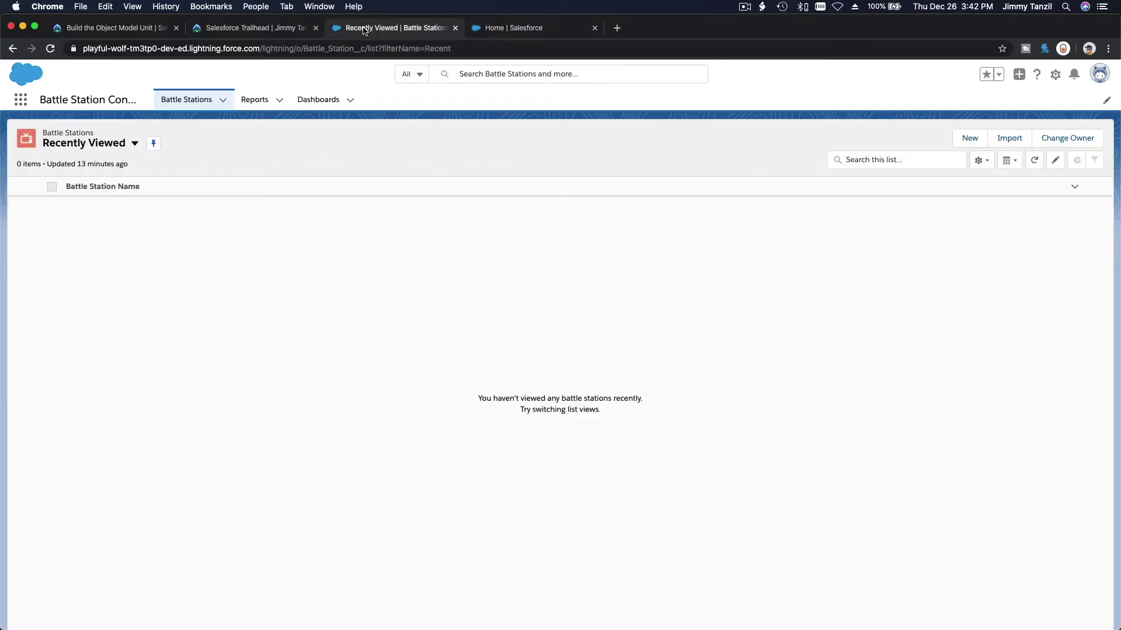
left_click(503, 32)
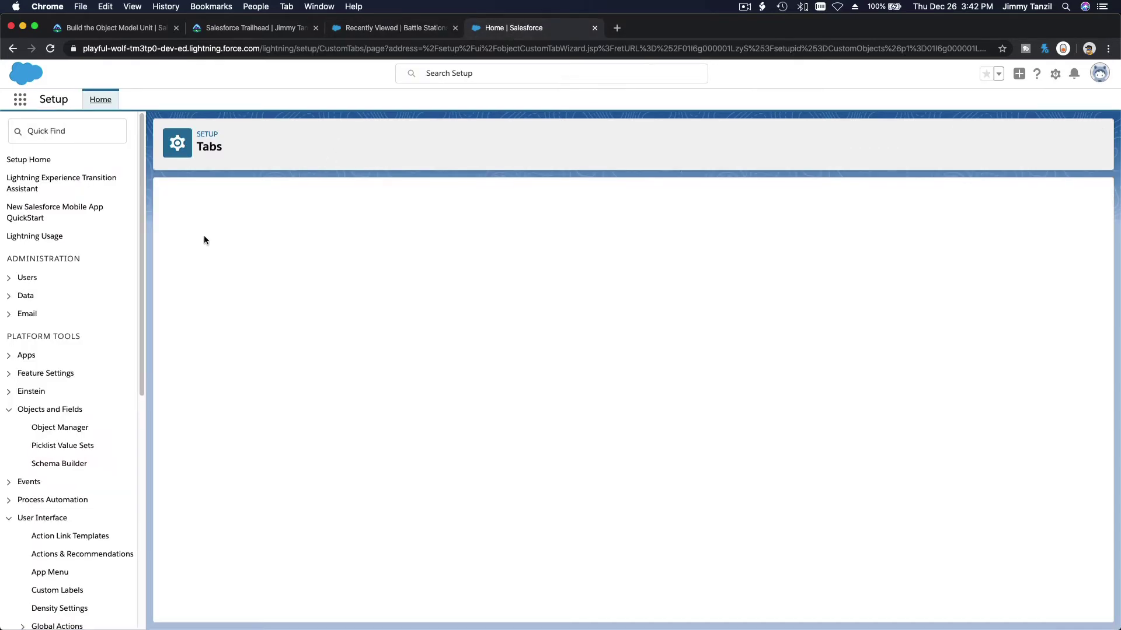
scroll(82, 250, "down", 6)
scroll(82, 250, "up", 6)
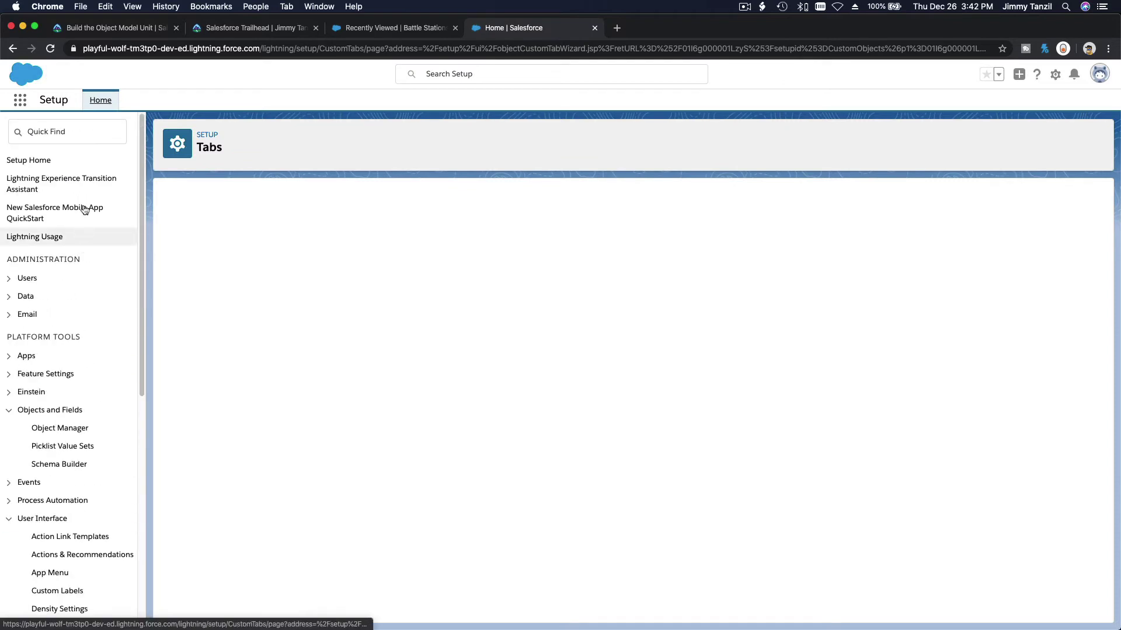
left_click(99, 97)
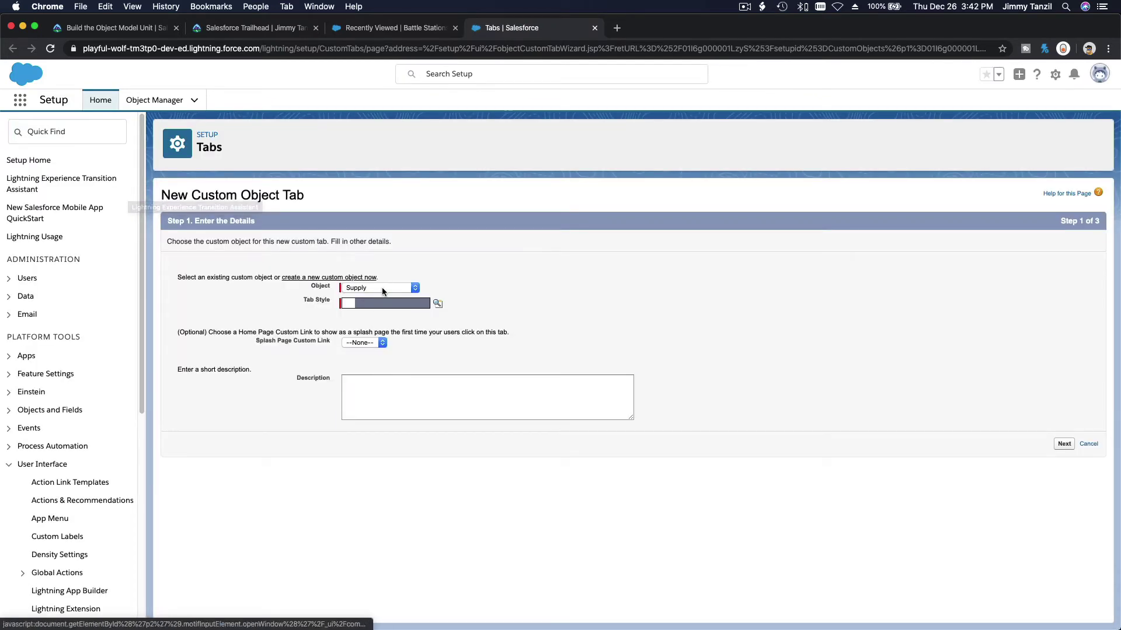
Choose Gears as the Supply tab's style
left_click(438, 304)
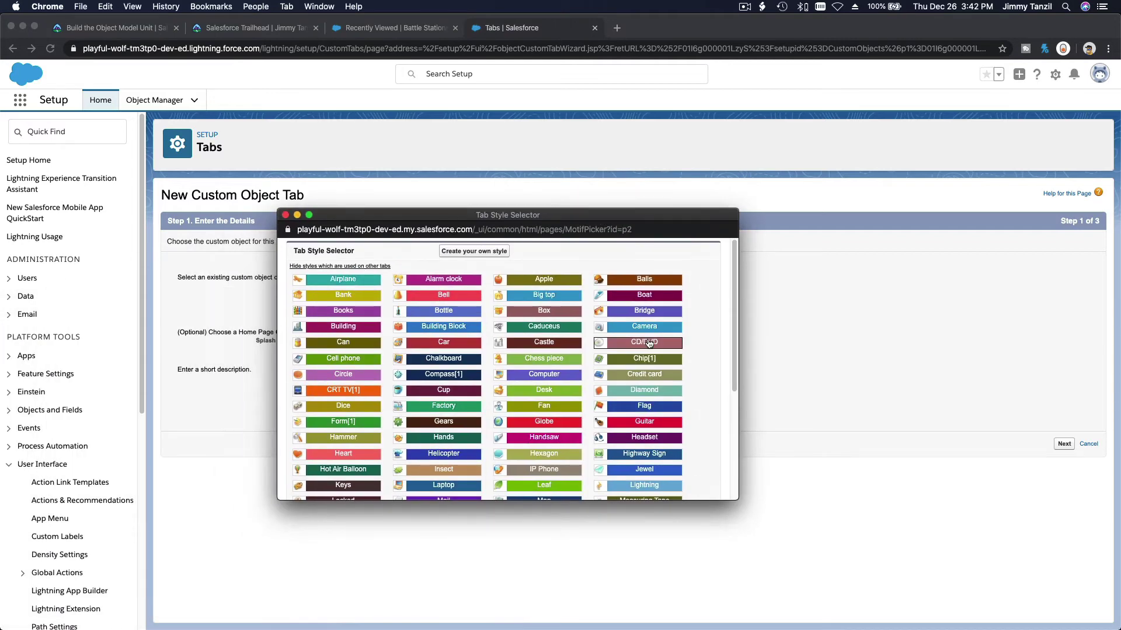
scroll(675, 363, "down", 2)
scroll(674, 363, "down", 1)
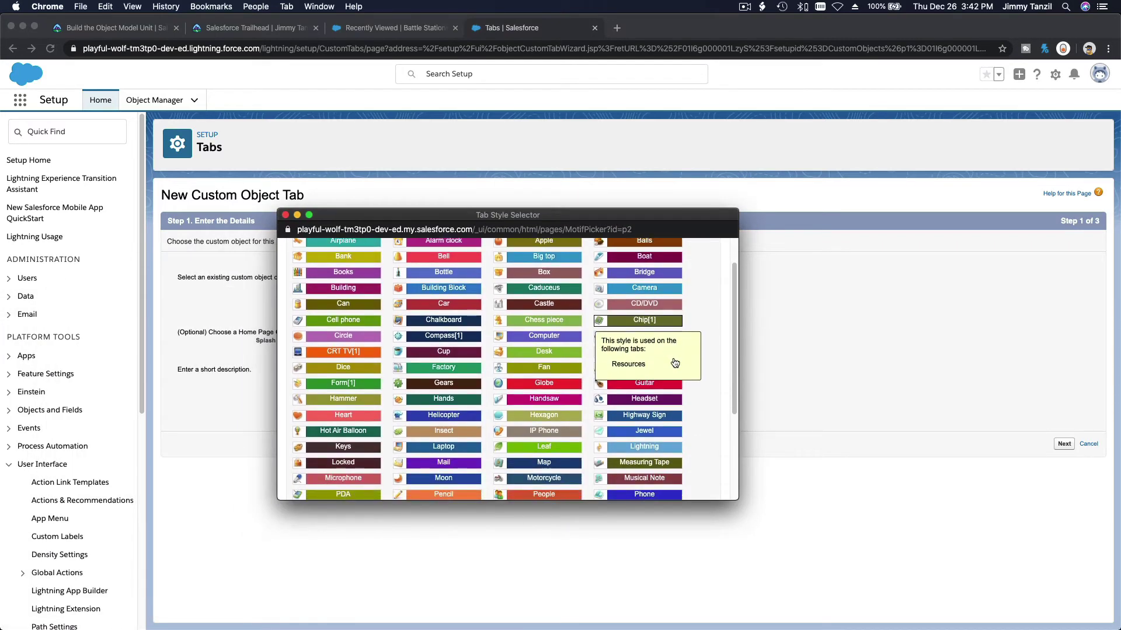
scroll(675, 363, "down", 2)
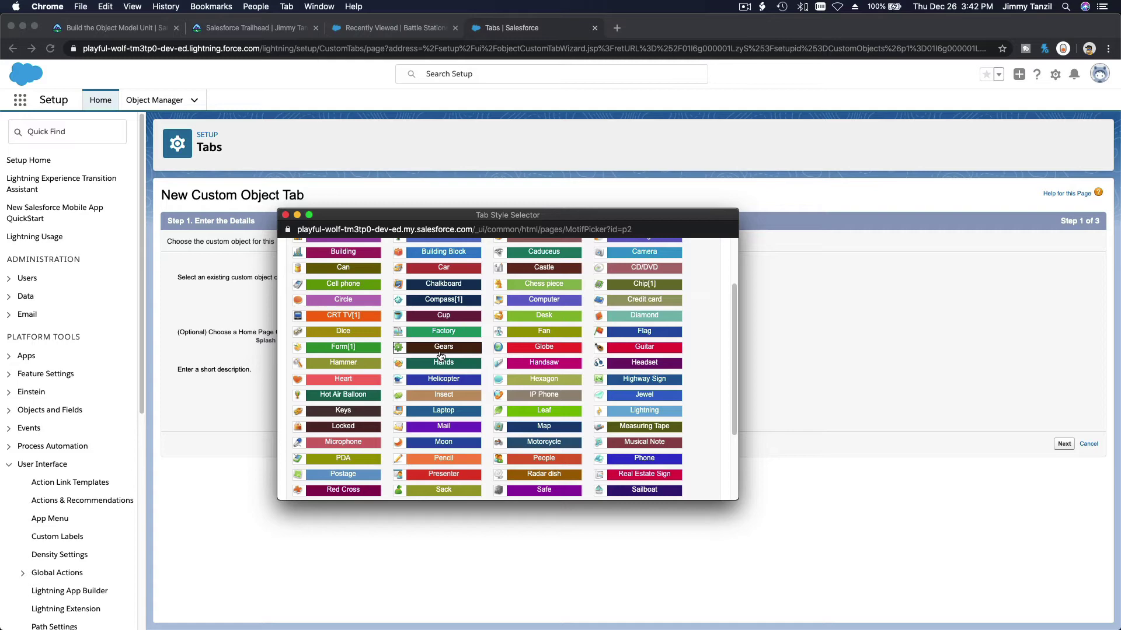
left_click(440, 353)
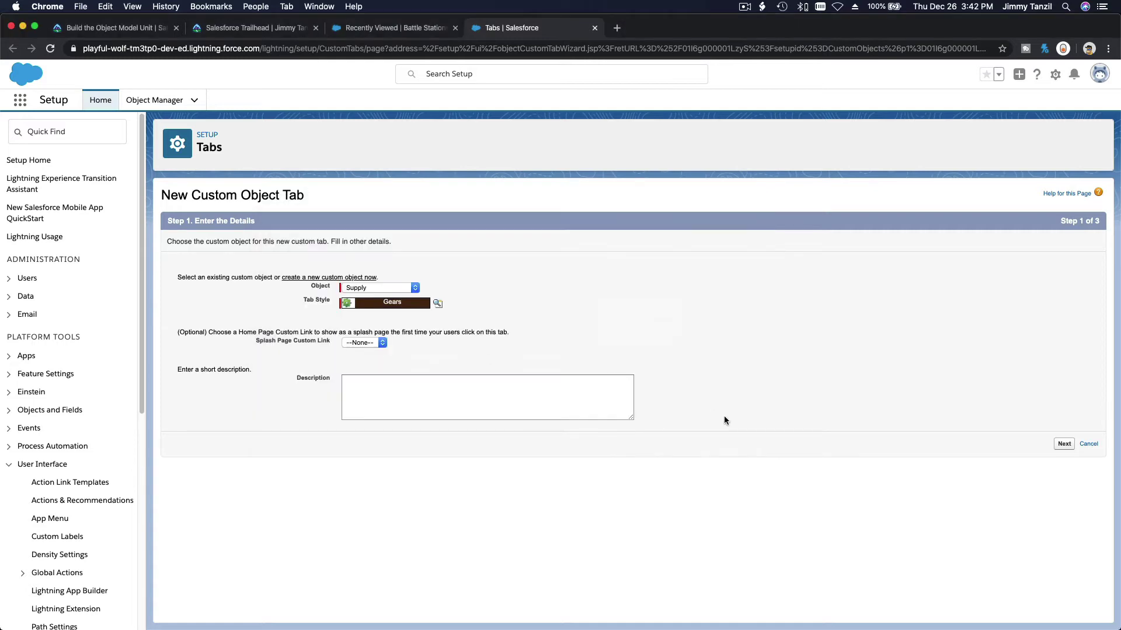
Keep the tab visible to all profiles and apps and save it
left_click(1062, 446)
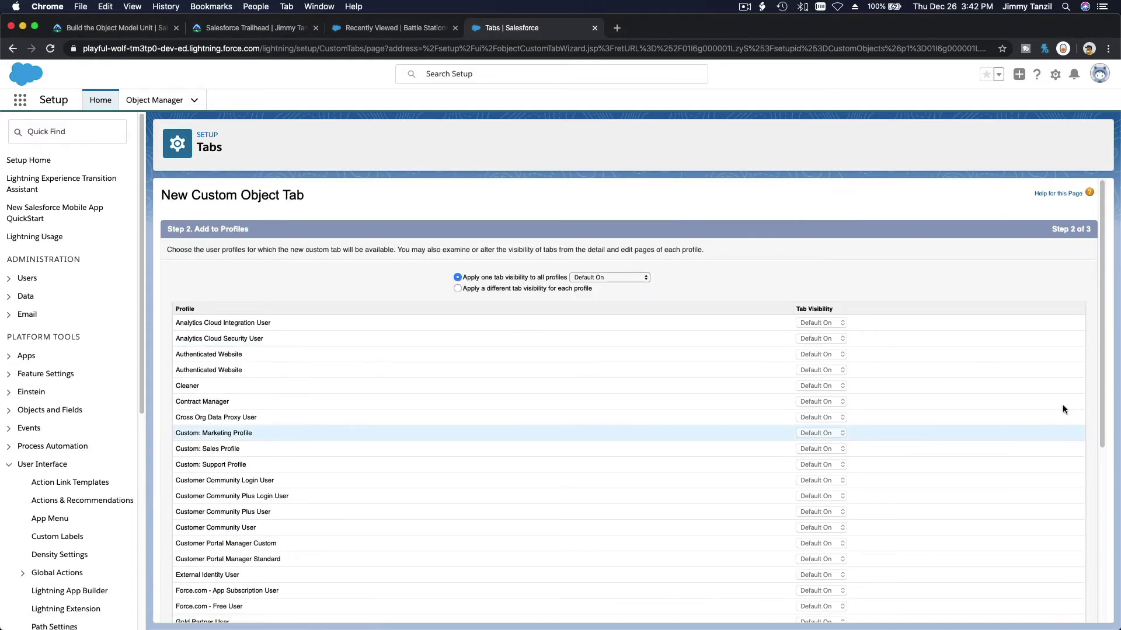
scroll(1045, 391, "down", 10)
left_click(1059, 607)
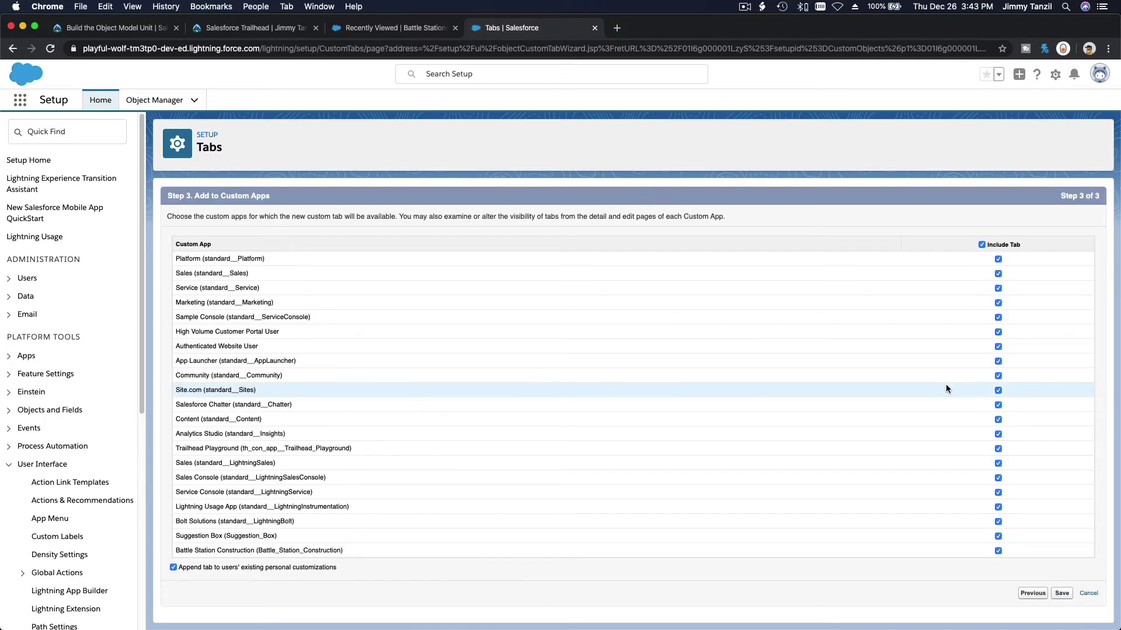
left_click(1061, 593)
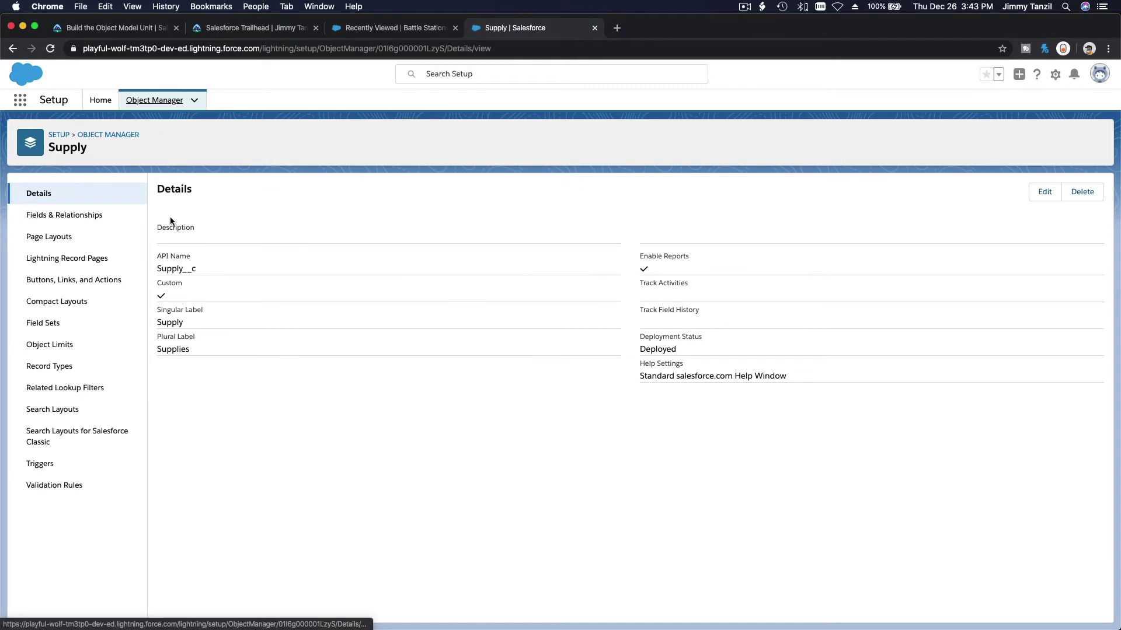
Open Supply's fields list and copy the Quantity label from the Trailhead instructions
left_click(82, 214)
left_click(111, 27)
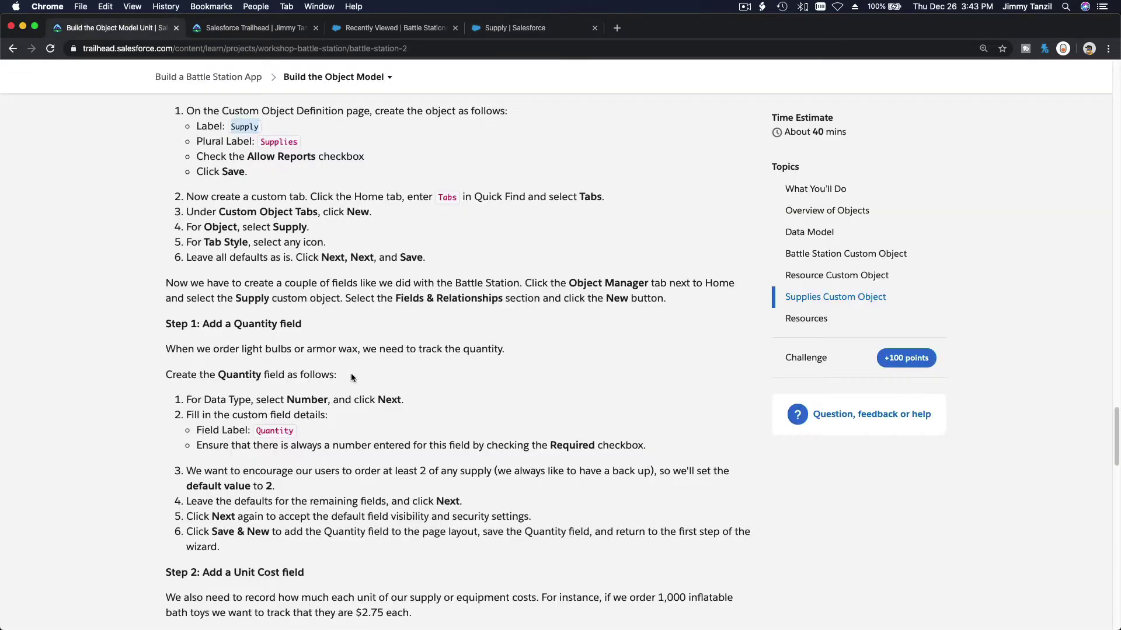
scroll(291, 337, "down", 3)
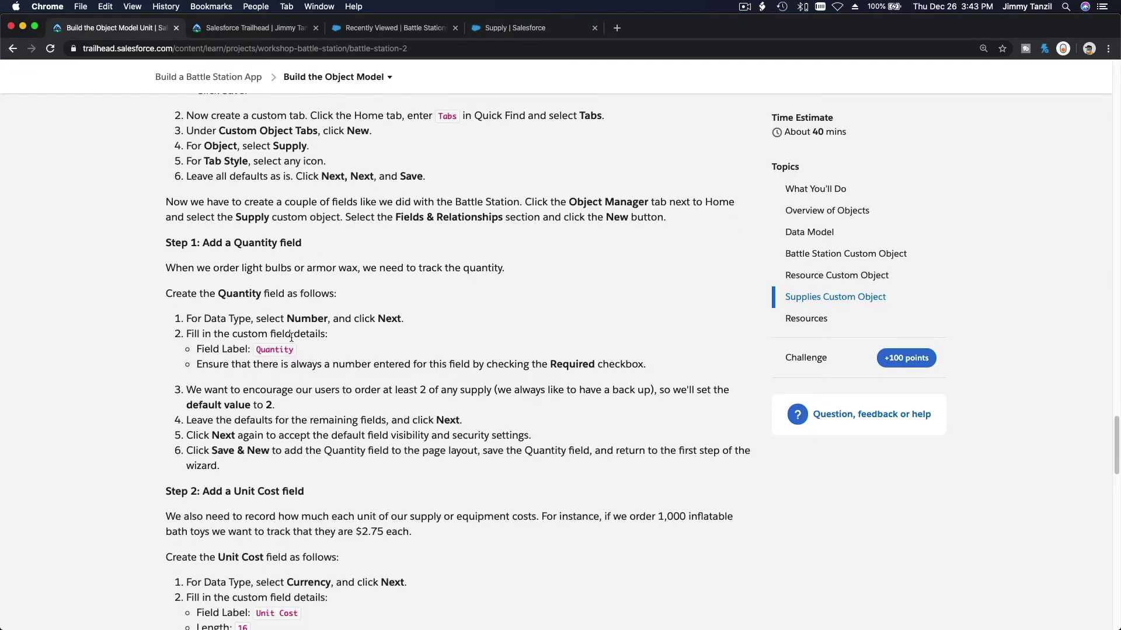
double_click(279, 352)
key("super+c")
scroll(273, 406, "down", 2)
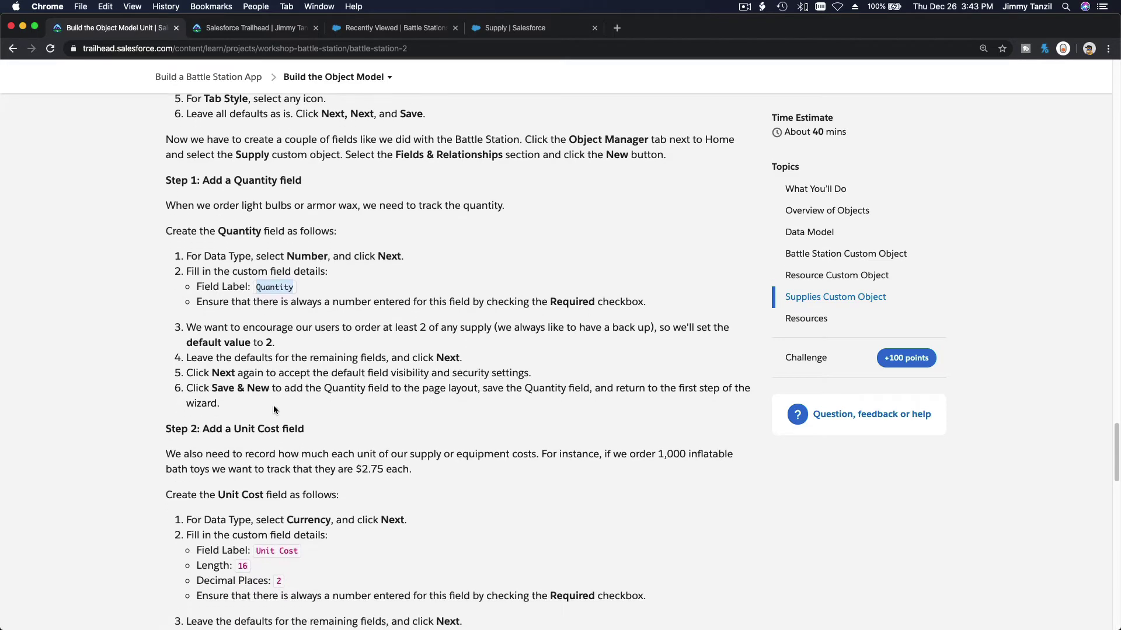
left_click(495, 30)
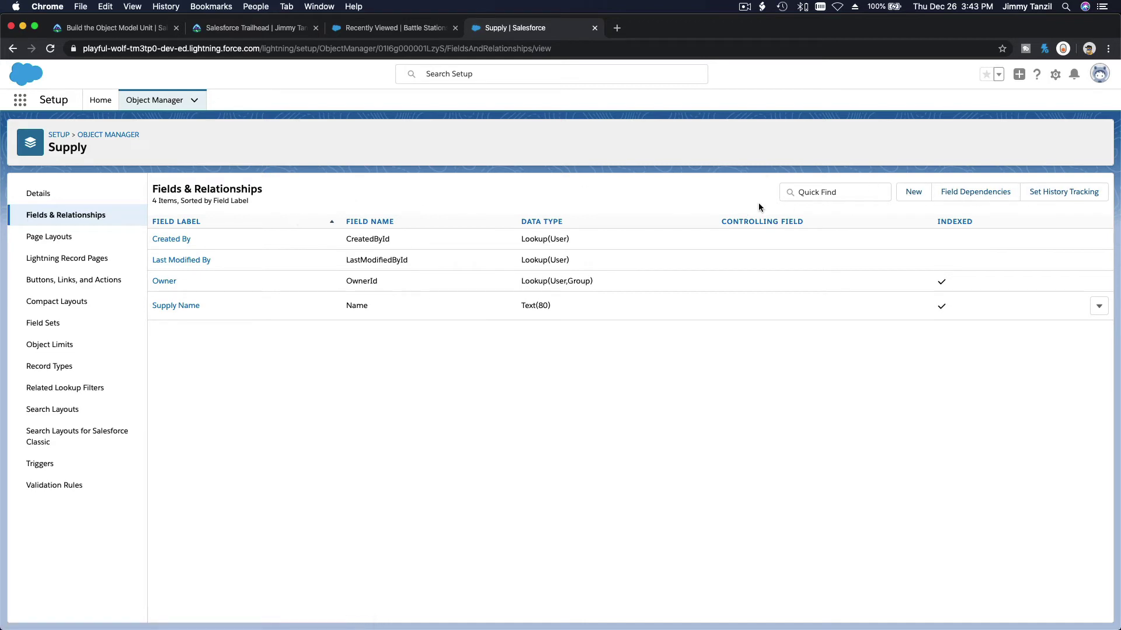
Create a new Number field on Supply labelled Quantity
left_click(912, 194)
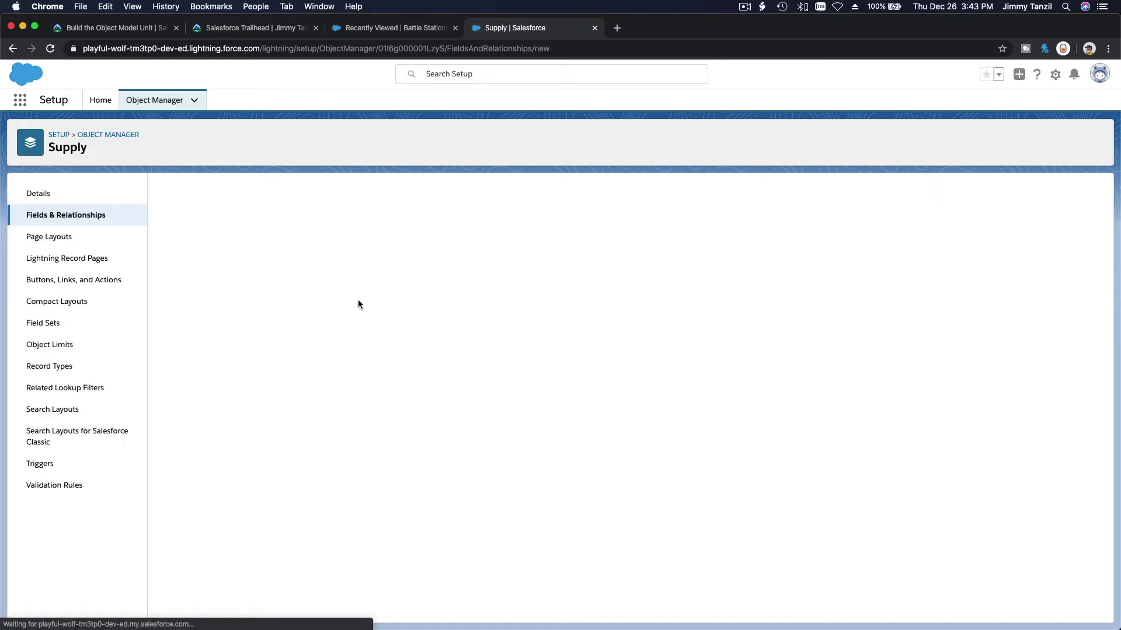
scroll(272, 355, "down", 3)
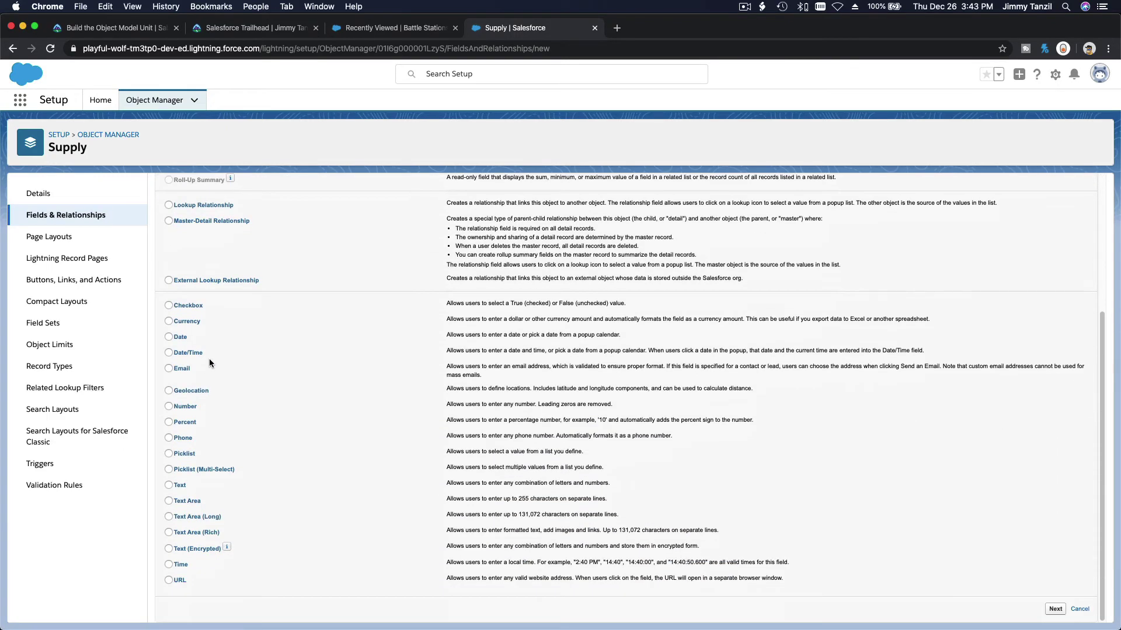
left_click(191, 408)
left_click(1054, 609)
type("Quantity")
key("Tab")
key("Tab")
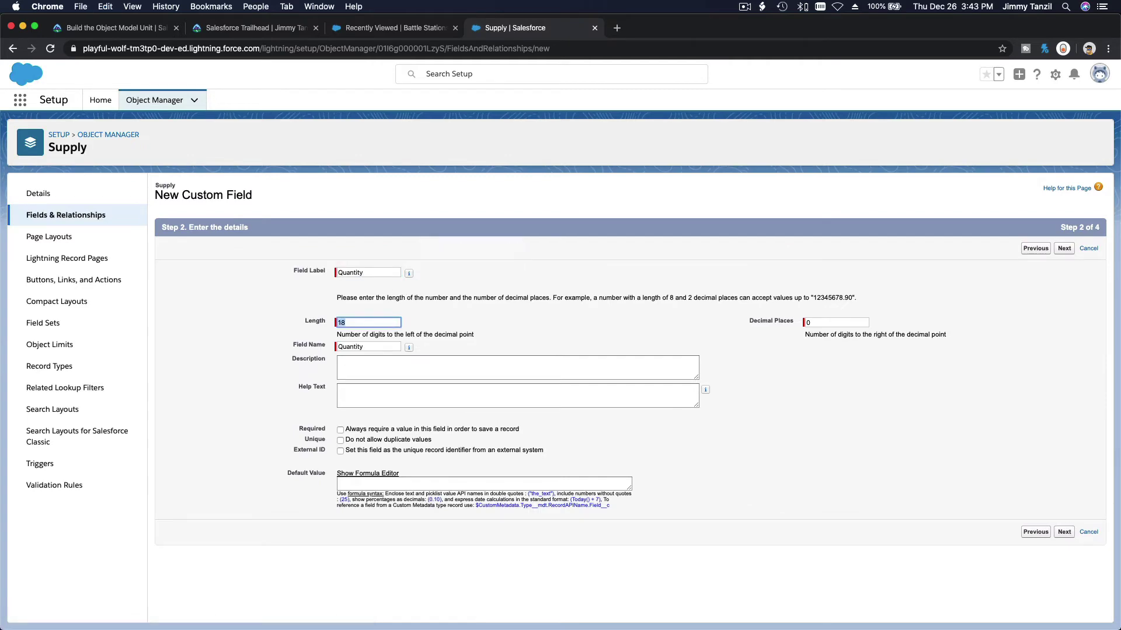
Give Quantity a default value of 2 and make it required
left_click(128, 28)
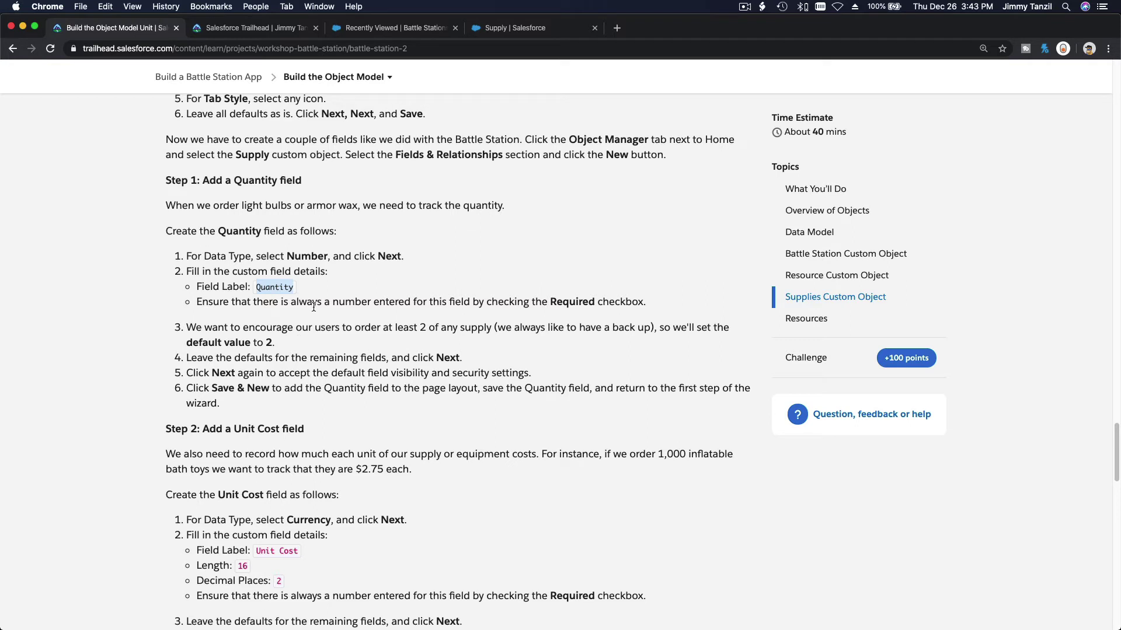
scroll(314, 306, "down", 1)
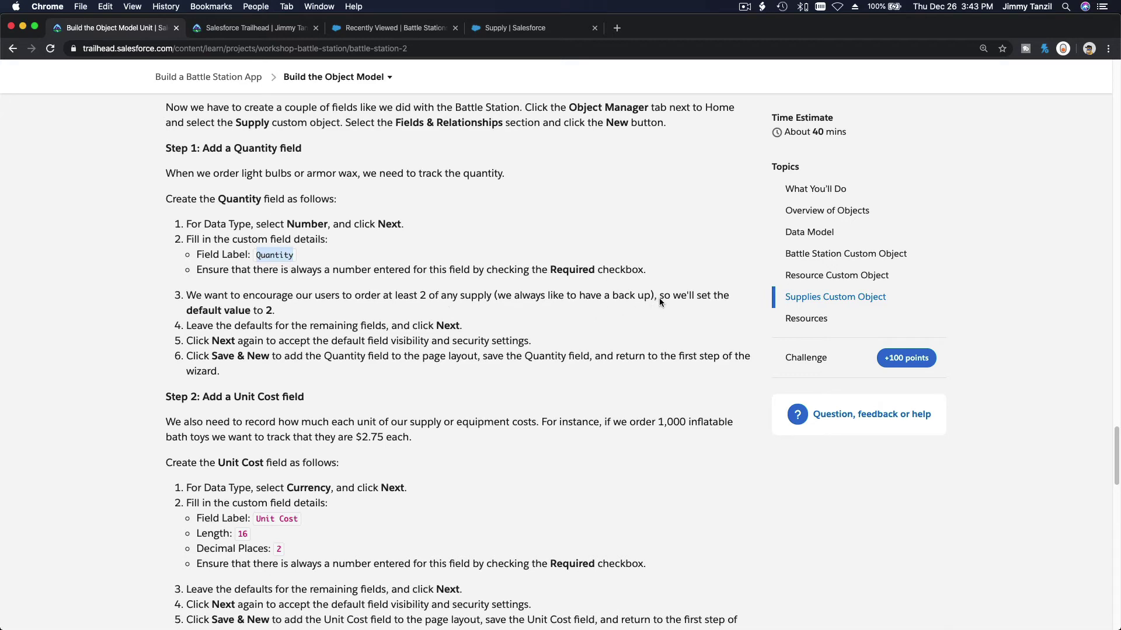
left_click(503, 29)
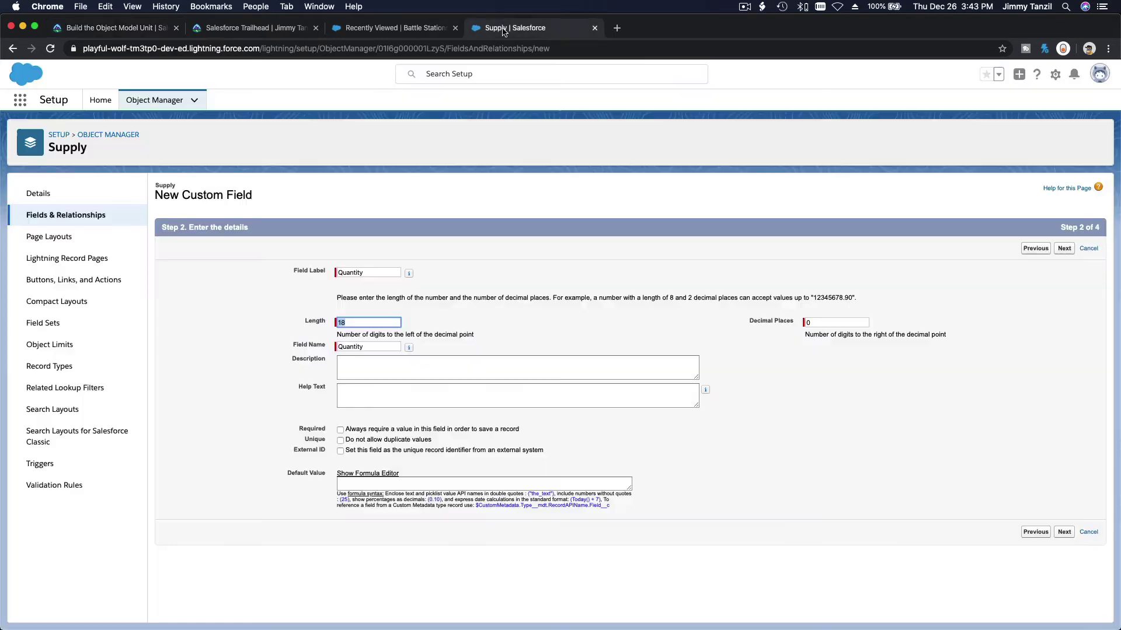
left_click(405, 480)
type("2")
left_click(507, 350)
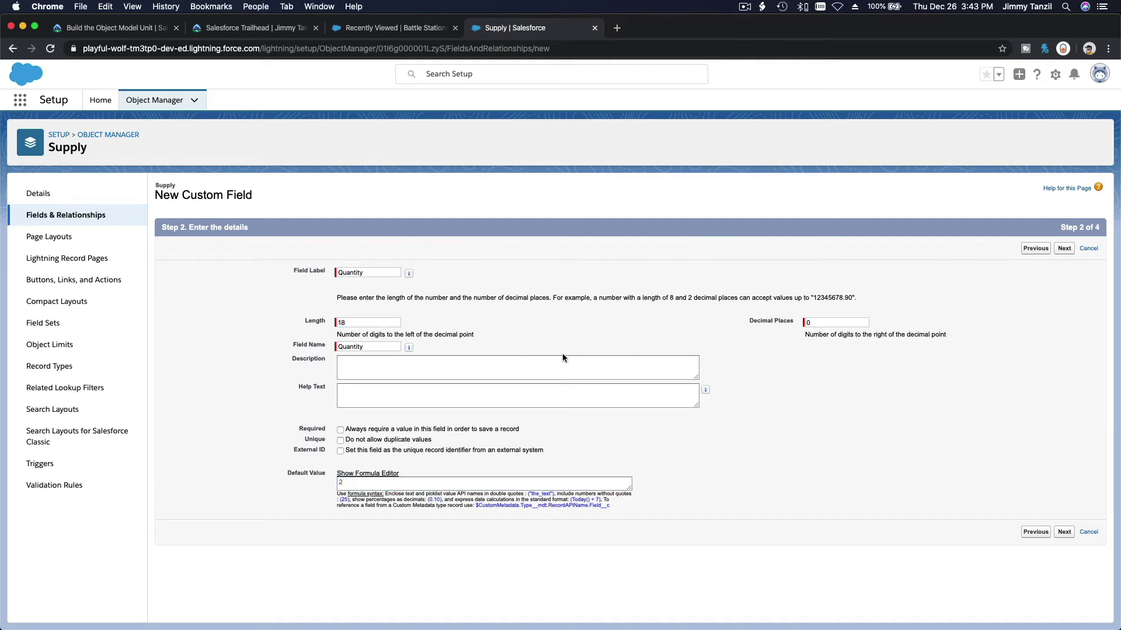
left_click(1064, 249)
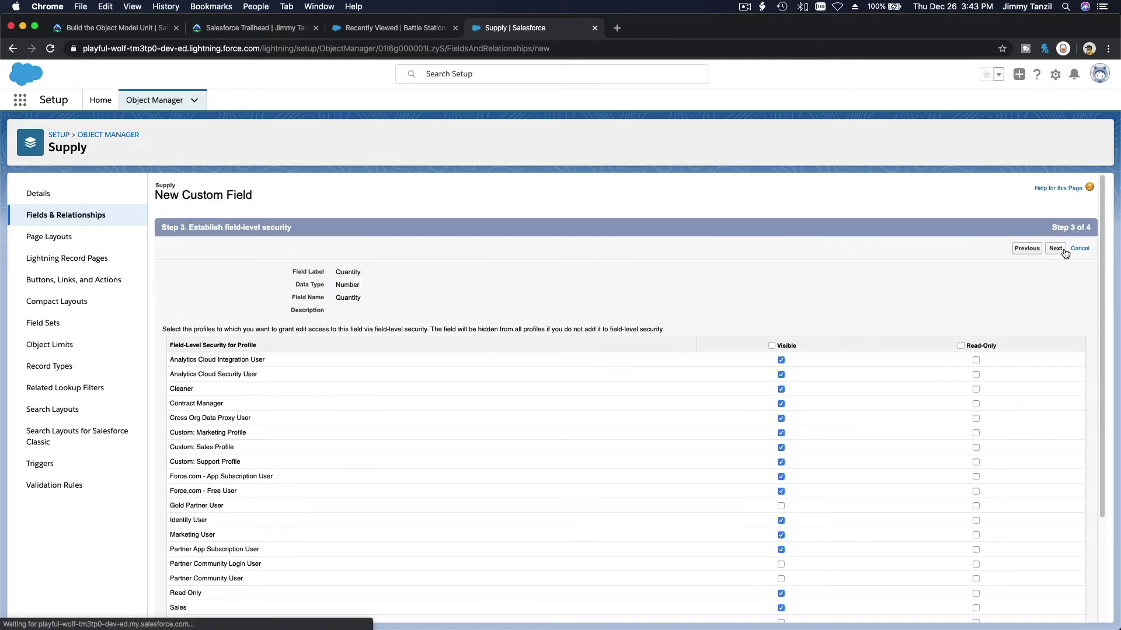
left_click(1040, 251)
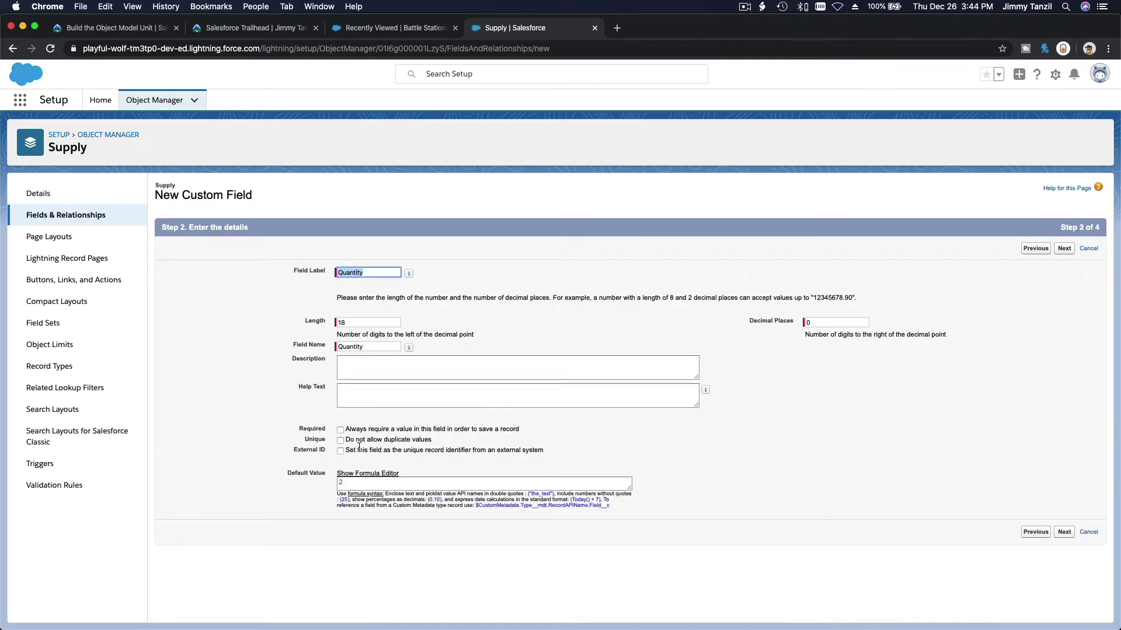
left_click(340, 430)
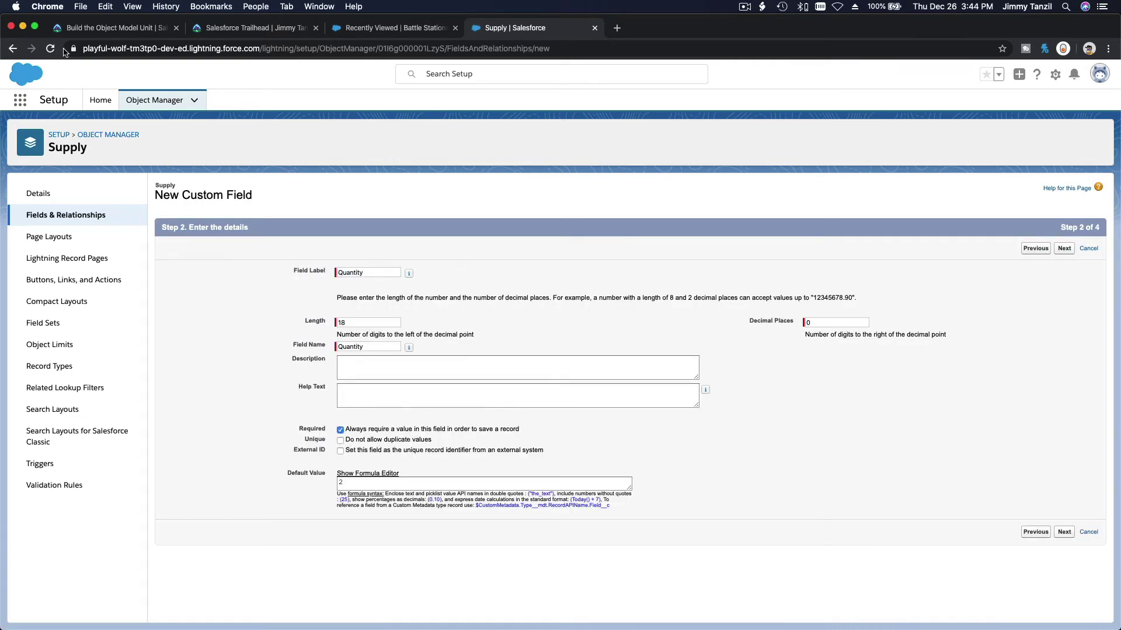
Accept the default field-level security and move on to the page layout step
left_click(75, 27)
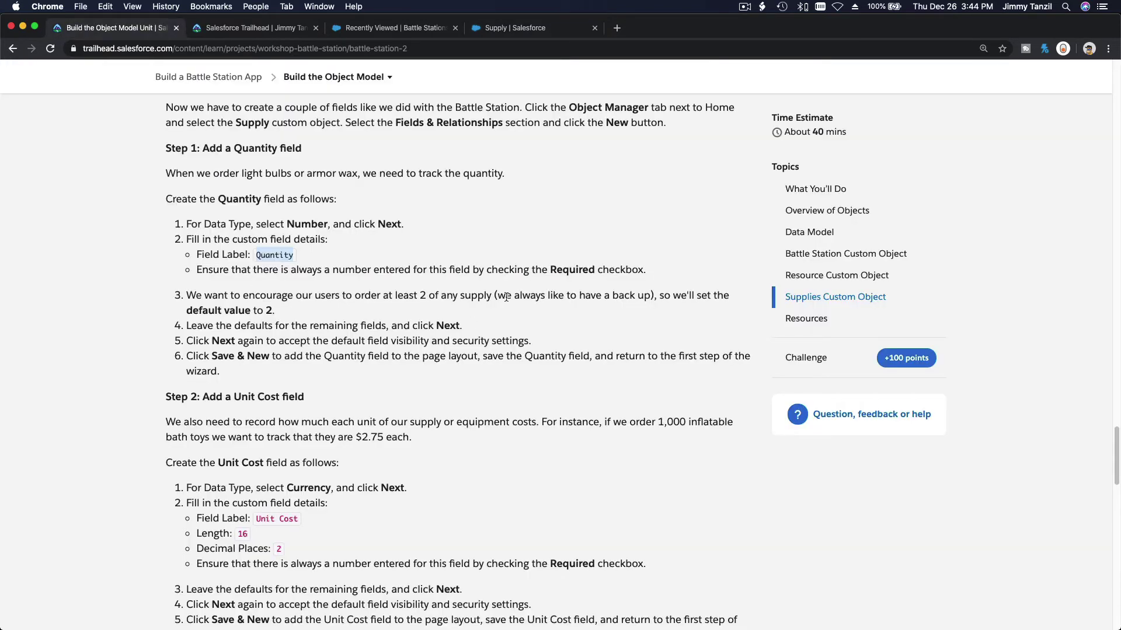
left_click(559, 31)
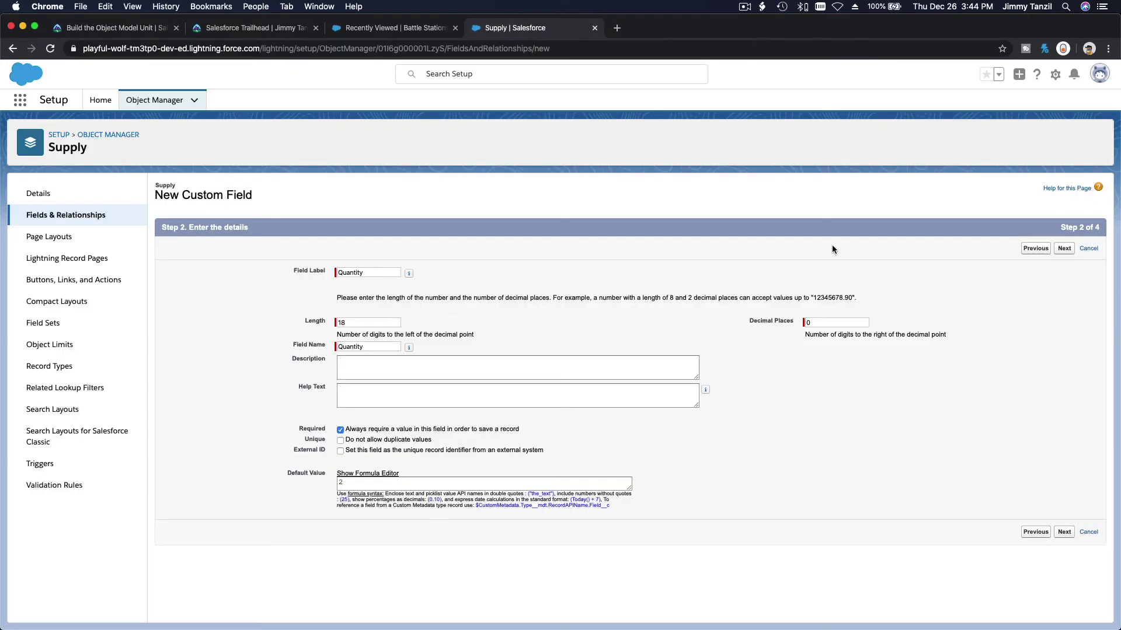
left_click(1063, 249)
left_click(1061, 249)
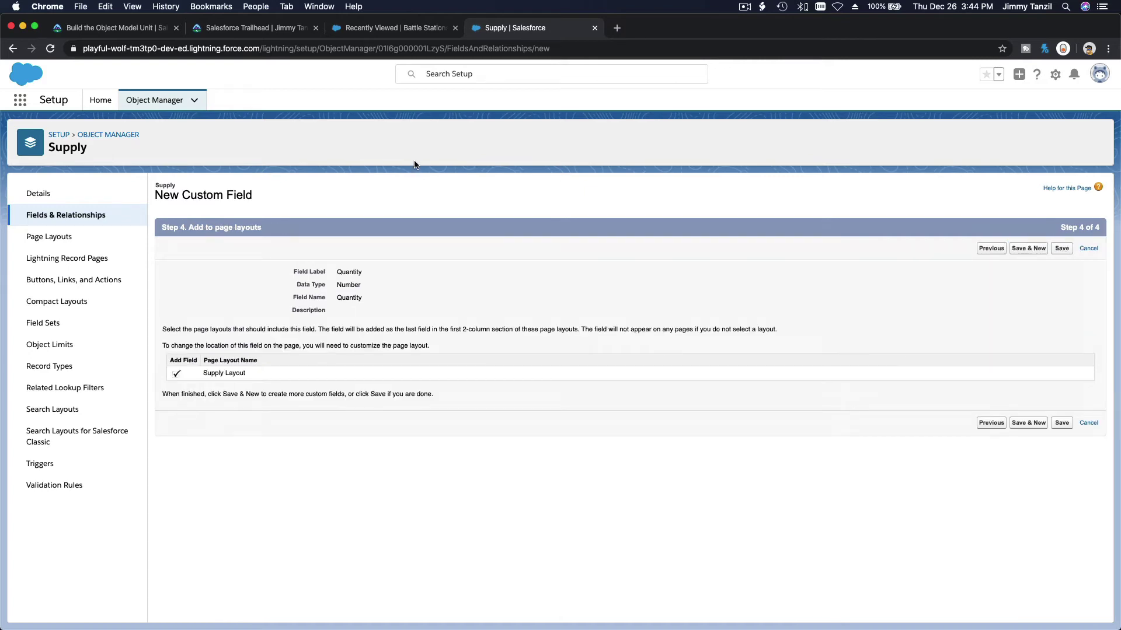
left_click(88, 27)
Find the Unit Cost label in the instructions and choose Currency for a new Supply field
scroll(308, 317, "down", 3)
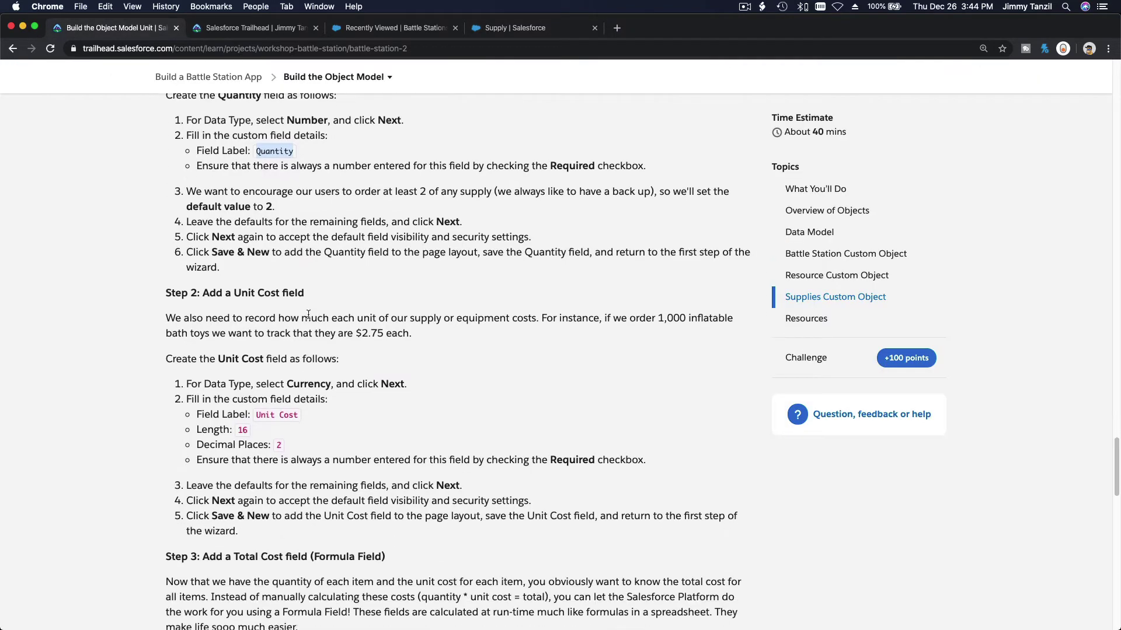
scroll(308, 317, "down", 2)
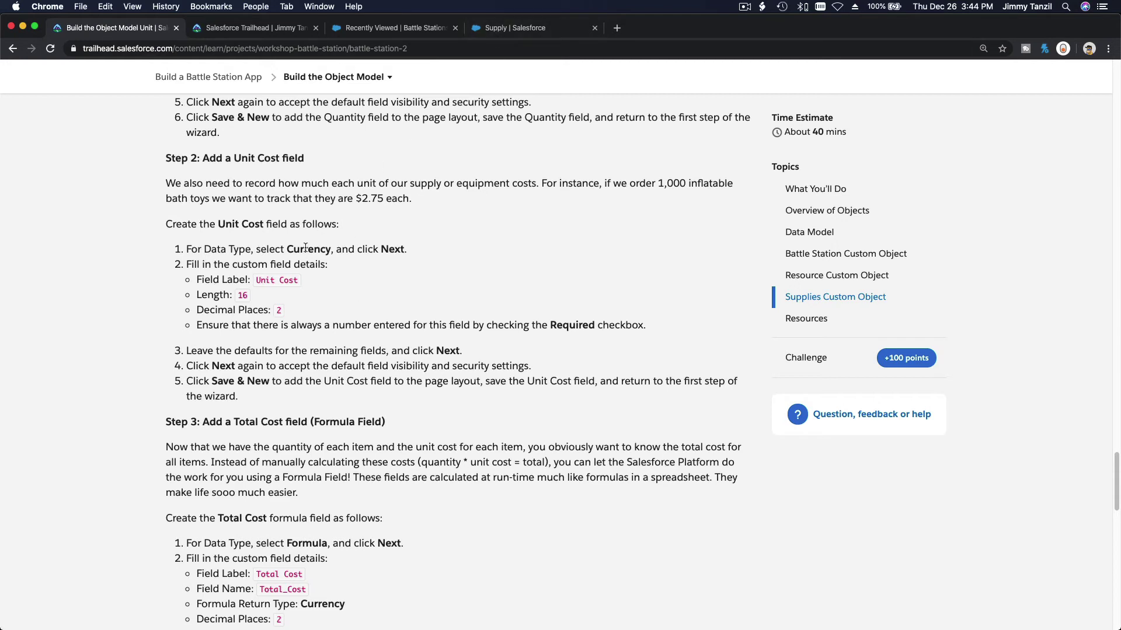
left_click_drag(256, 281, 302, 281)
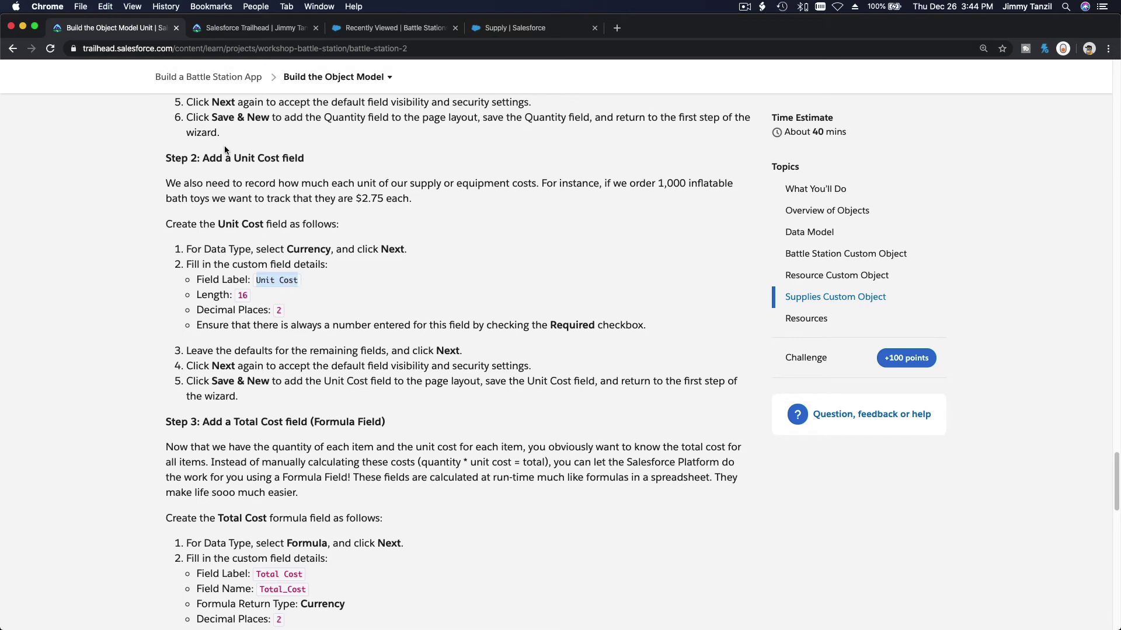
left_click(277, 27)
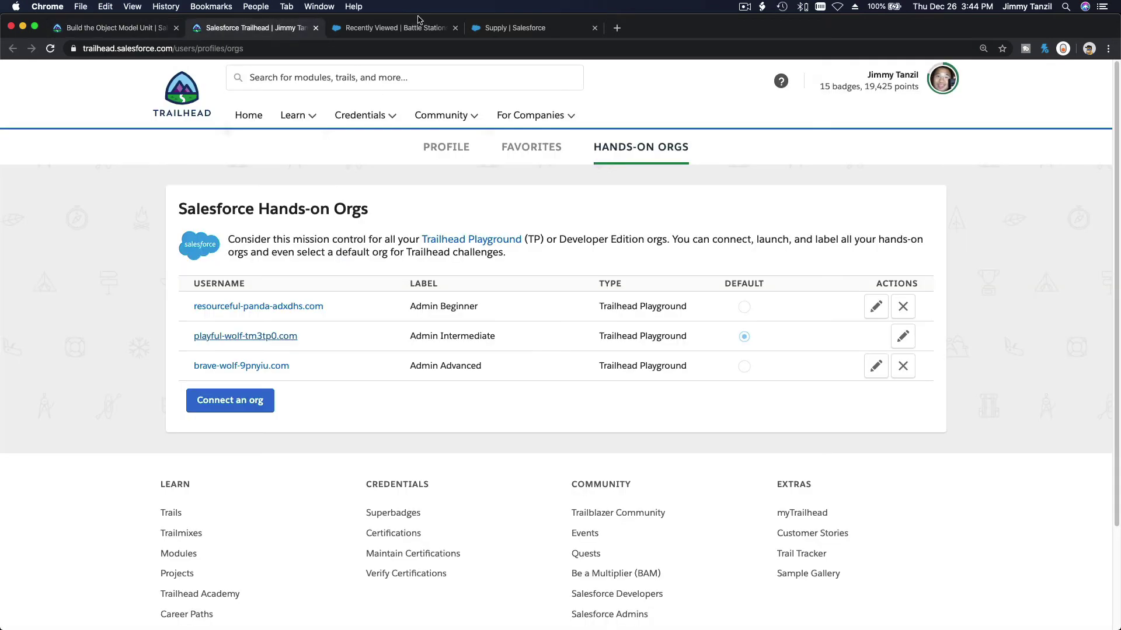
left_click(493, 33)
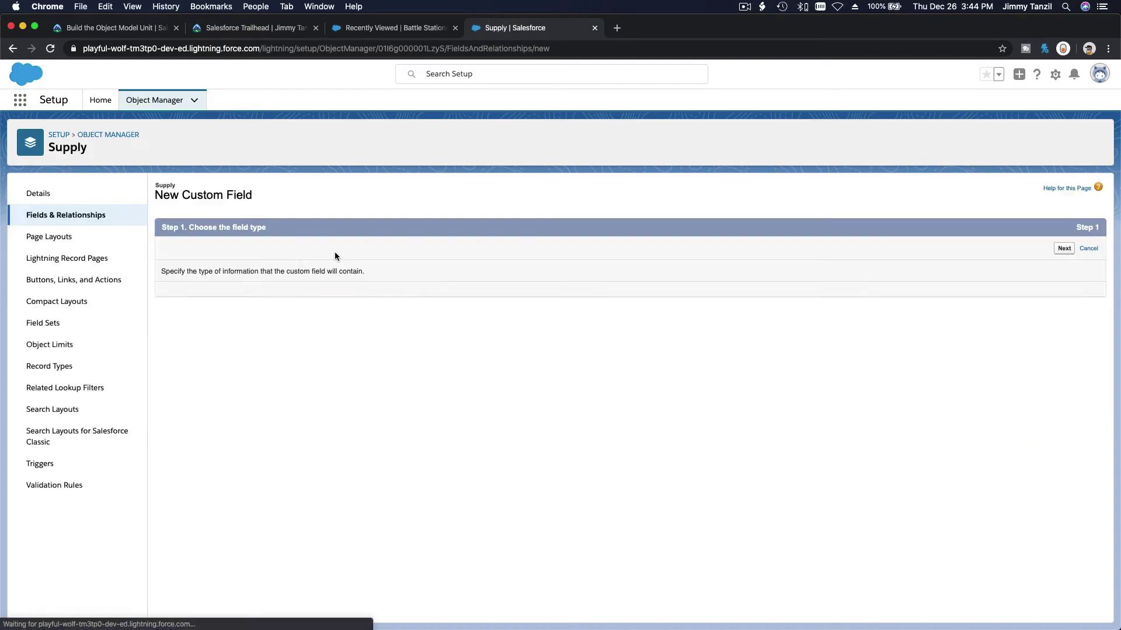
scroll(243, 304, "down", 3)
left_click(189, 387)
scroll(800, 438, "down", 2)
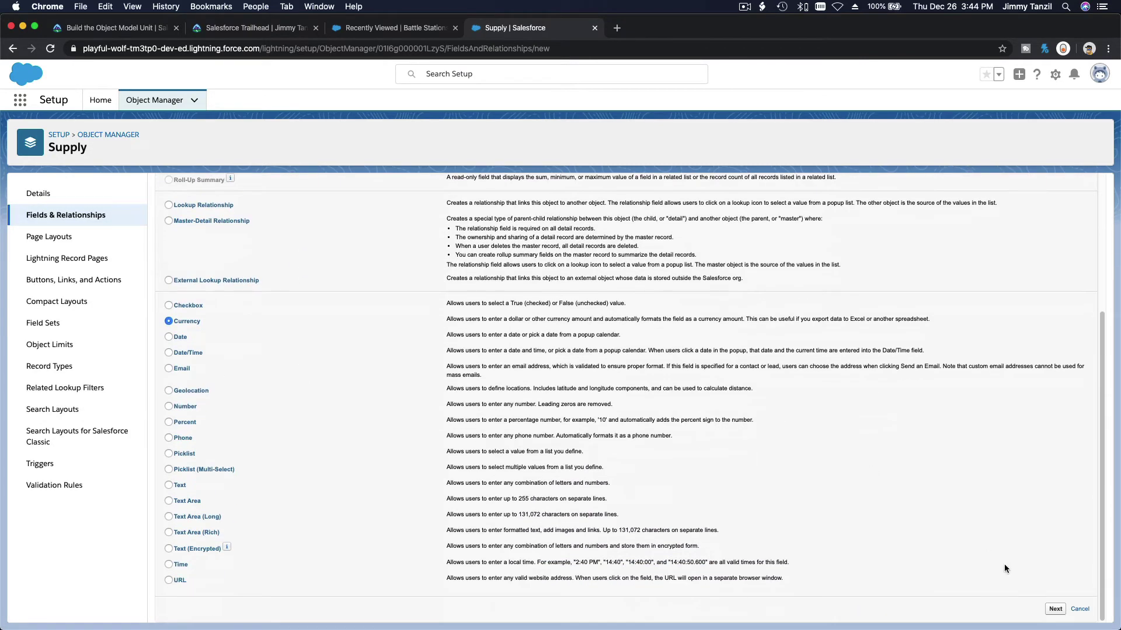
left_click(1054, 609)
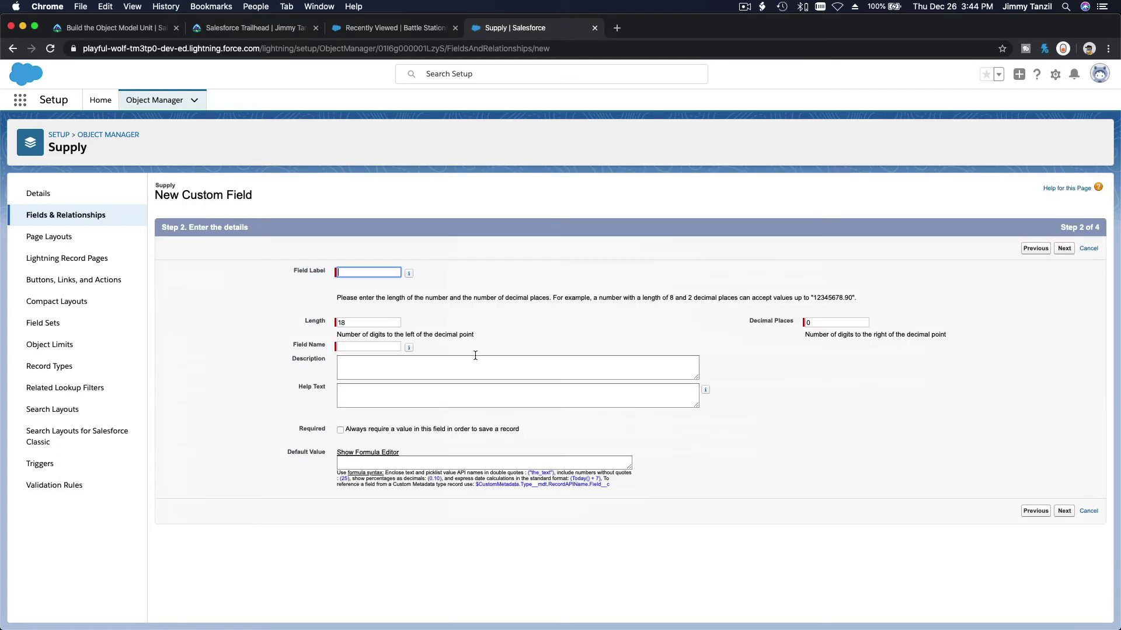
Label it Unit Cost with length 16, 2 decimal places, and make it required
type("Unit Cost")
key("Tab")
type("16")
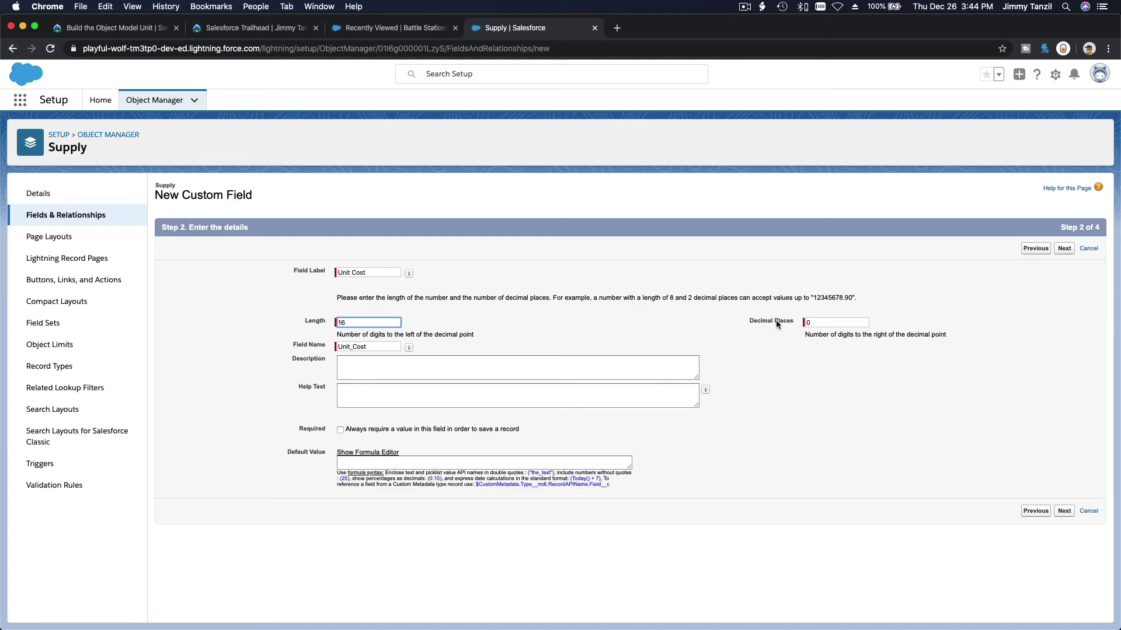
double_click(825, 323)
type("2")
left_click(824, 372)
Copy the Total Cost label, keep default visibility, and save Unit Cost to begin another field
left_click(114, 27)
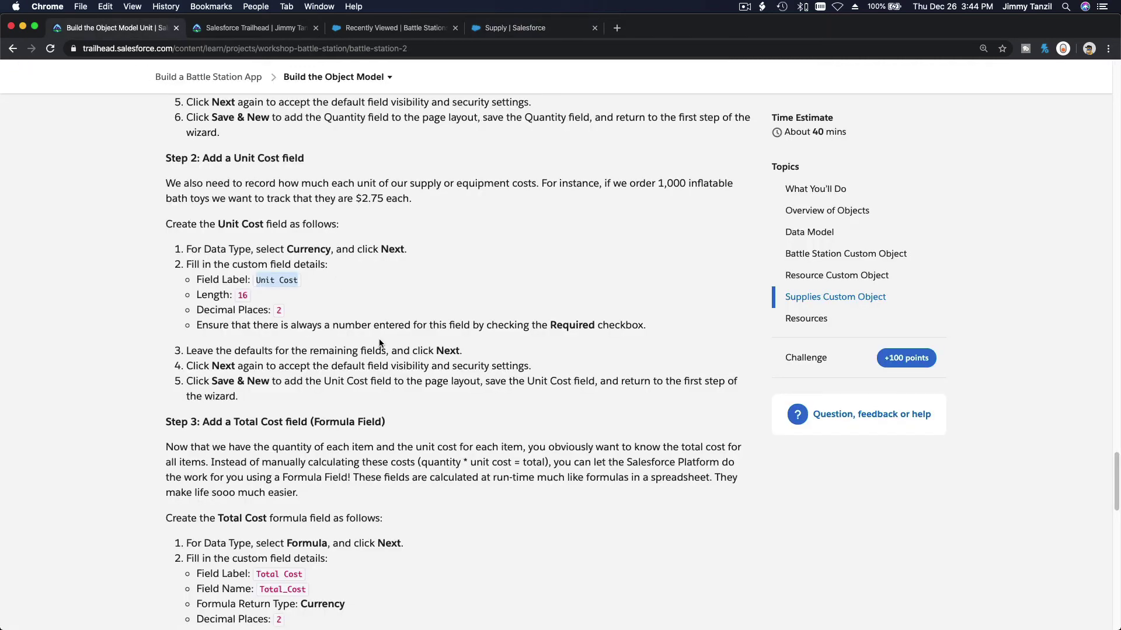
scroll(379, 343, "down", 5)
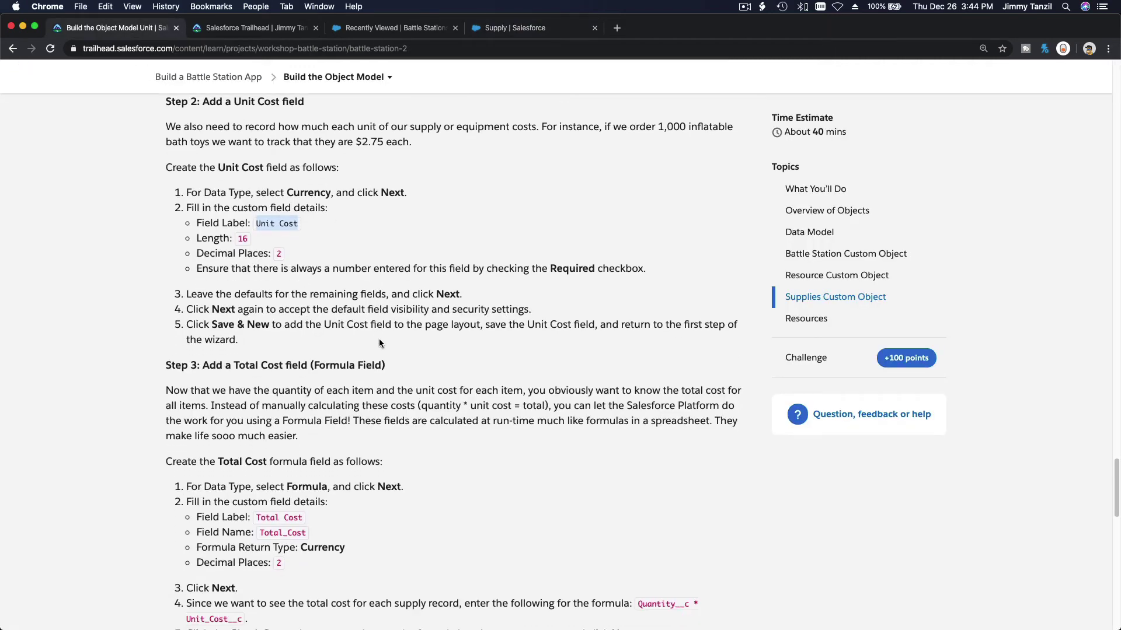
scroll(379, 343, "down", 1)
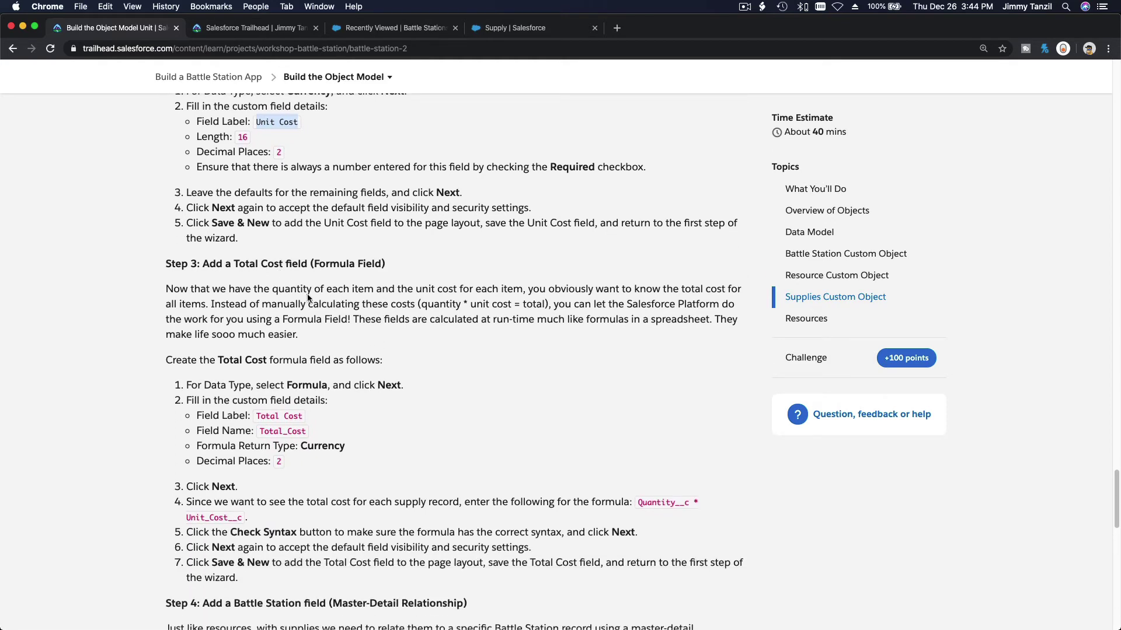
scroll(308, 298, "down", 3)
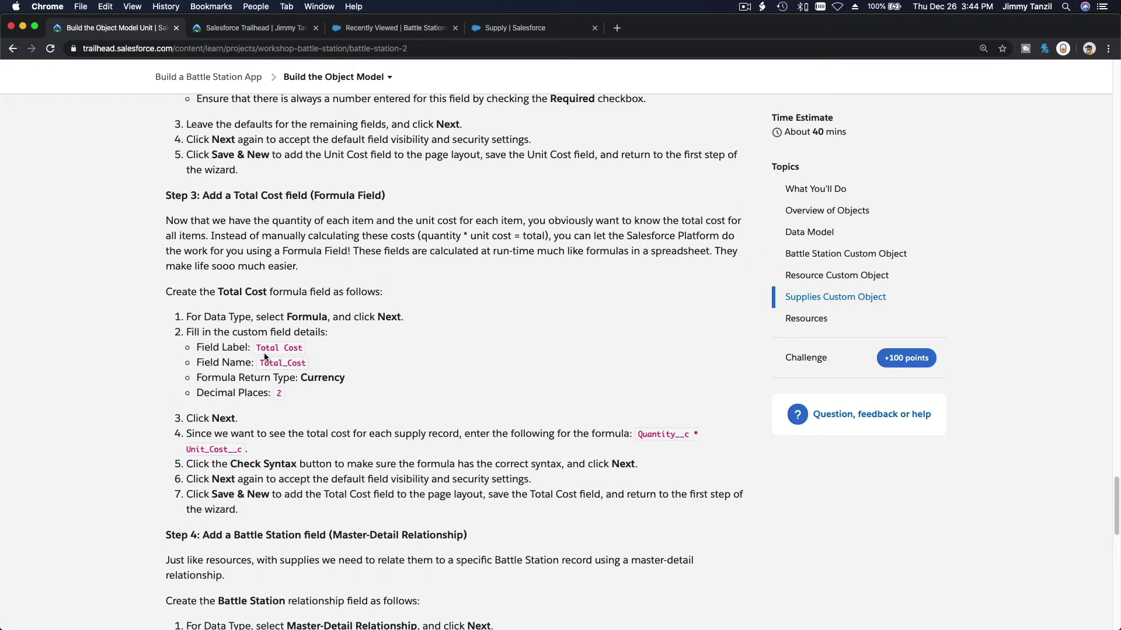
left_click_drag(259, 346, 300, 346)
key("super+c")
left_click(514, 28)
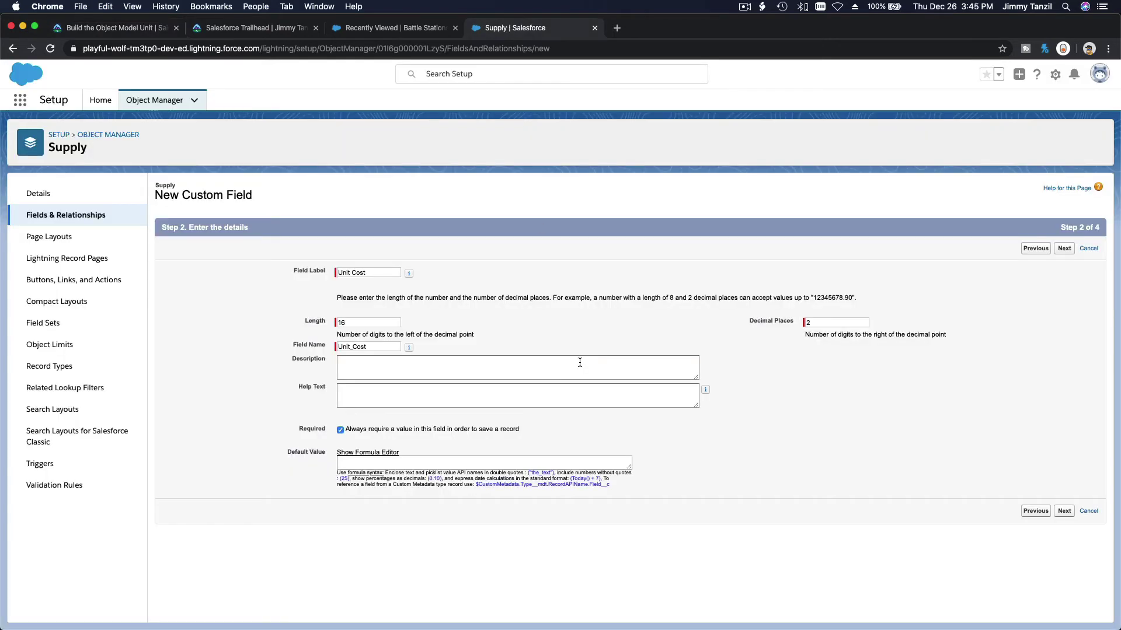
left_click(1062, 250)
left_click(1056, 250)
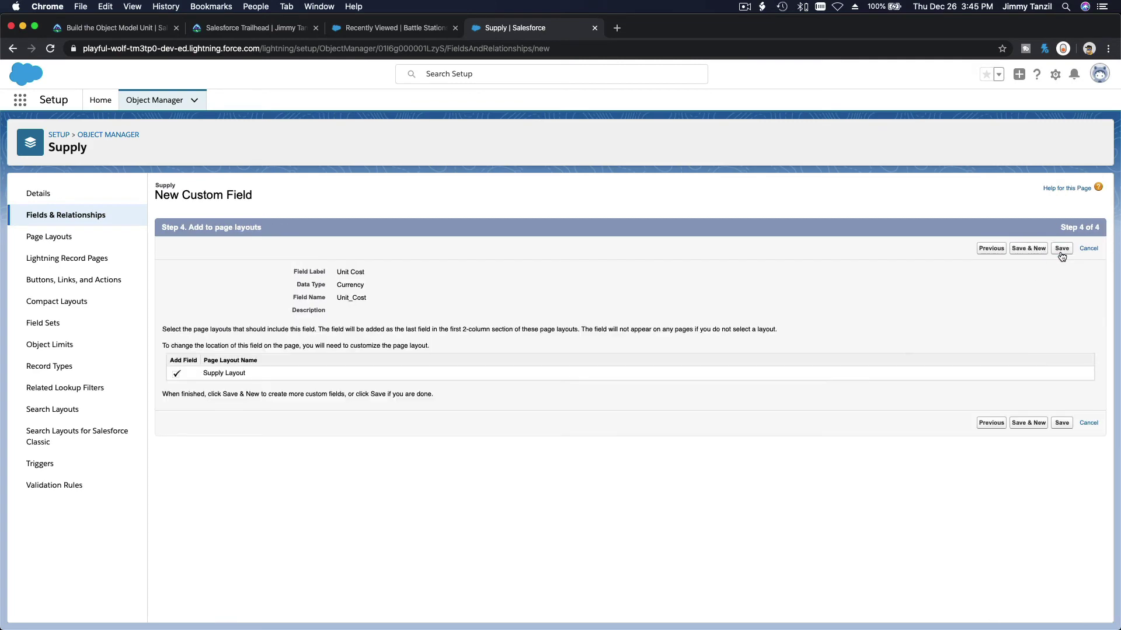
left_click(1027, 252)
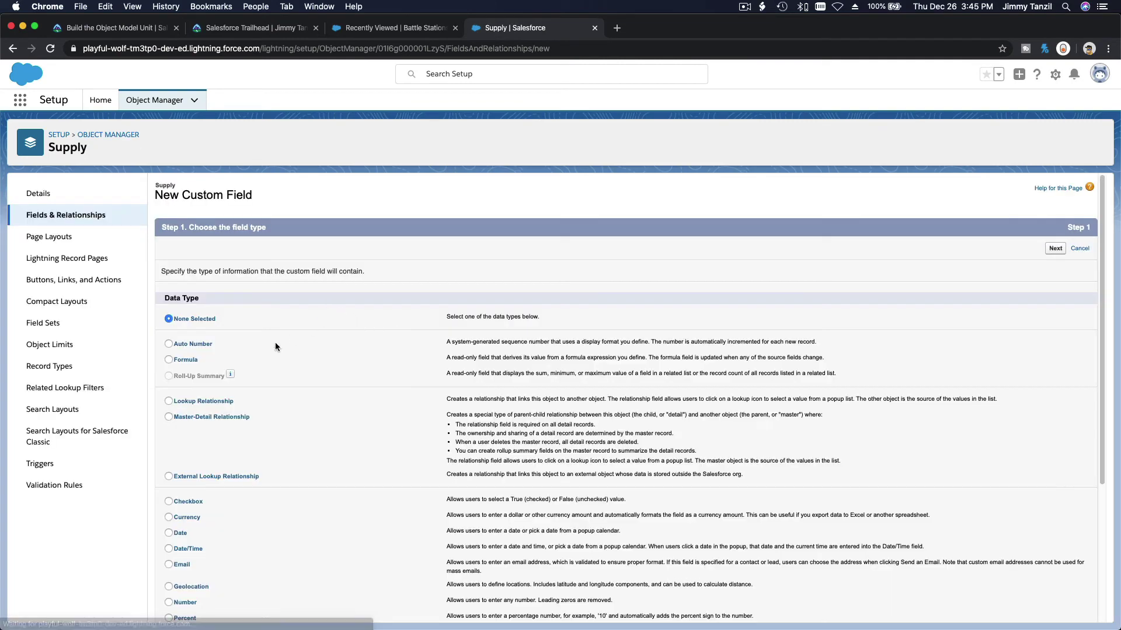
scroll(244, 371, "down", 3)
Create a Formula field labelled Total Cost (Total_Cost) with a Currency return type
left_click(194, 272)
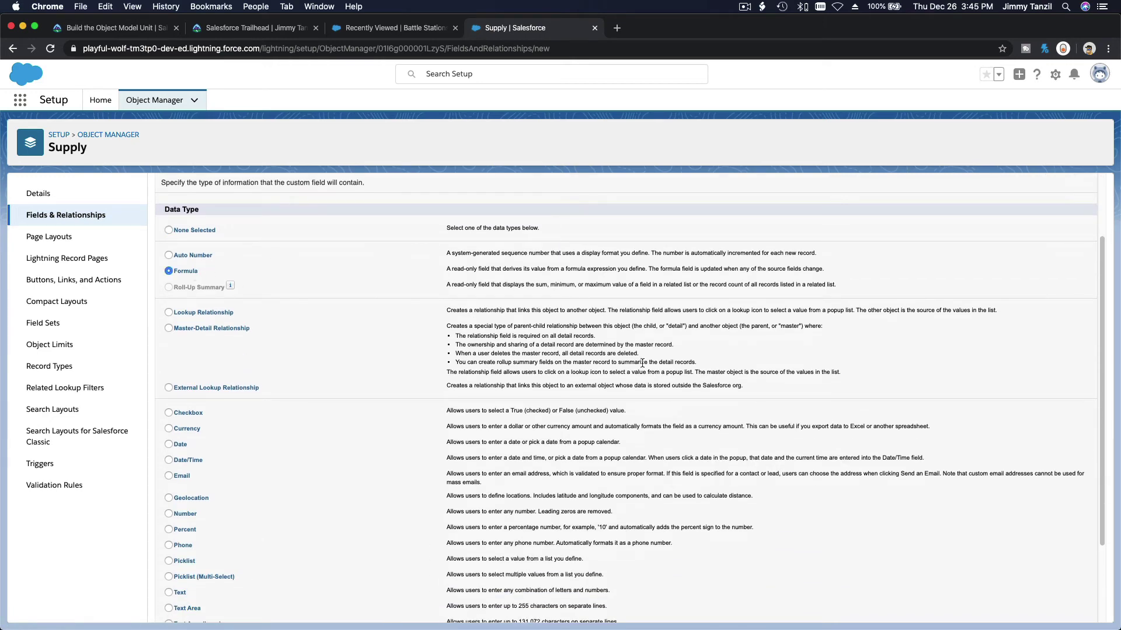
scroll(962, 311, "up", 1)
scroll(962, 311, "up", 2)
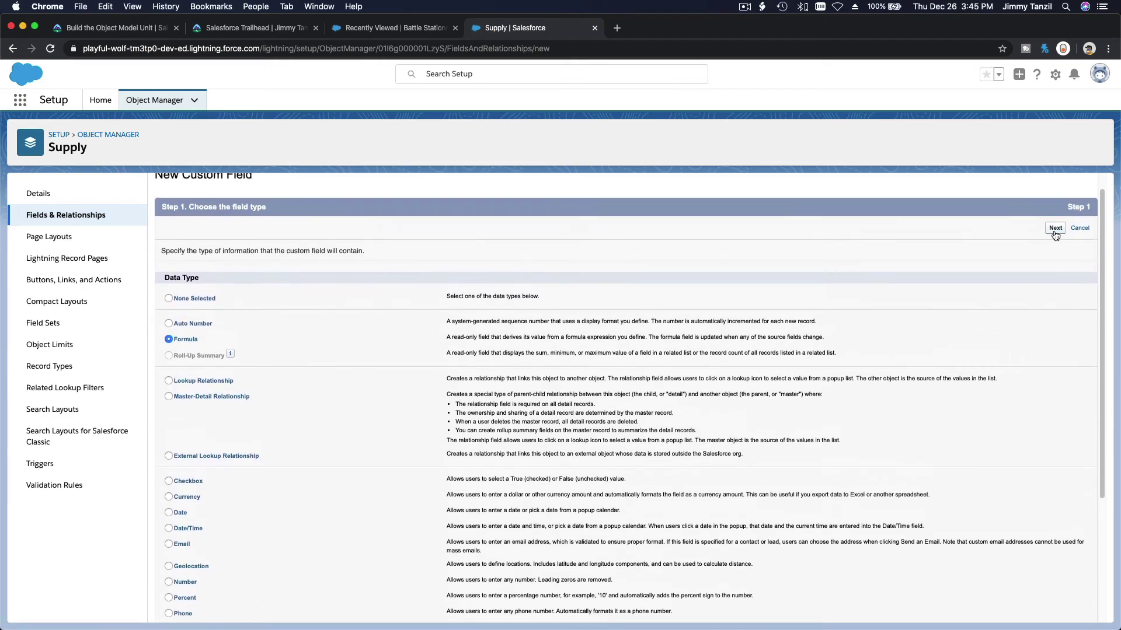
left_click(1056, 244)
key("super+v")
key("Tab")
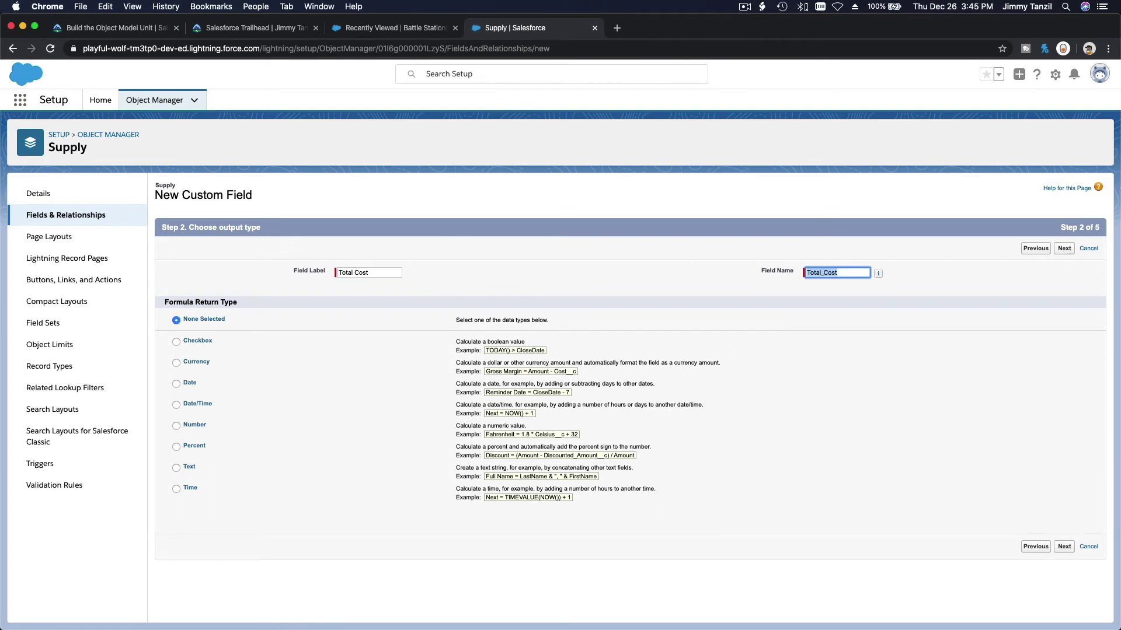
left_click(302, 316)
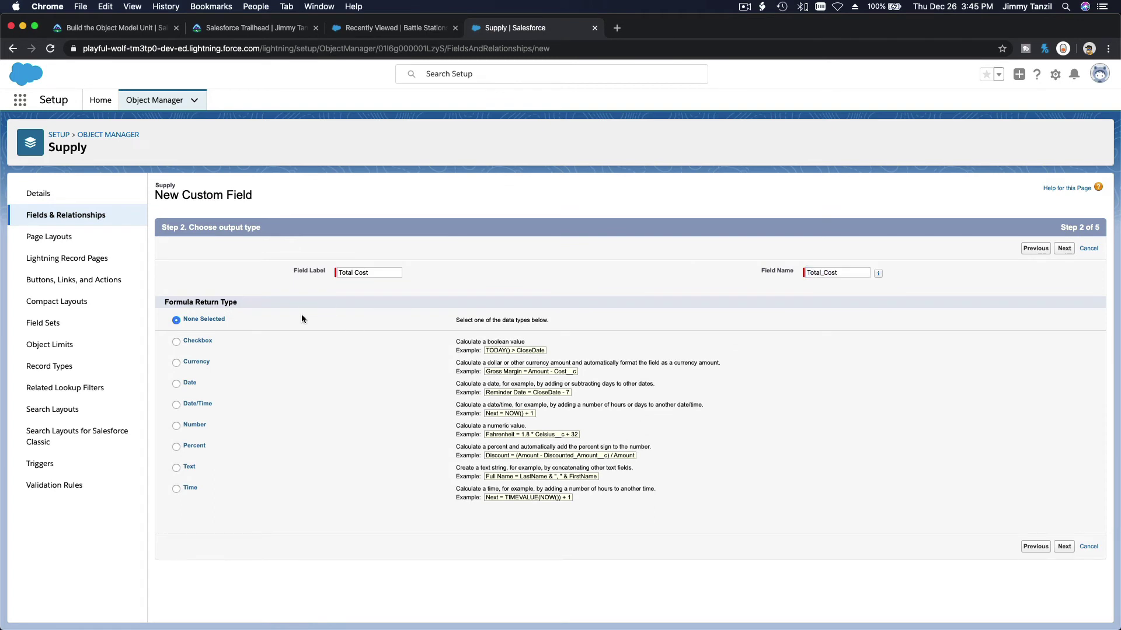
left_click(197, 362)
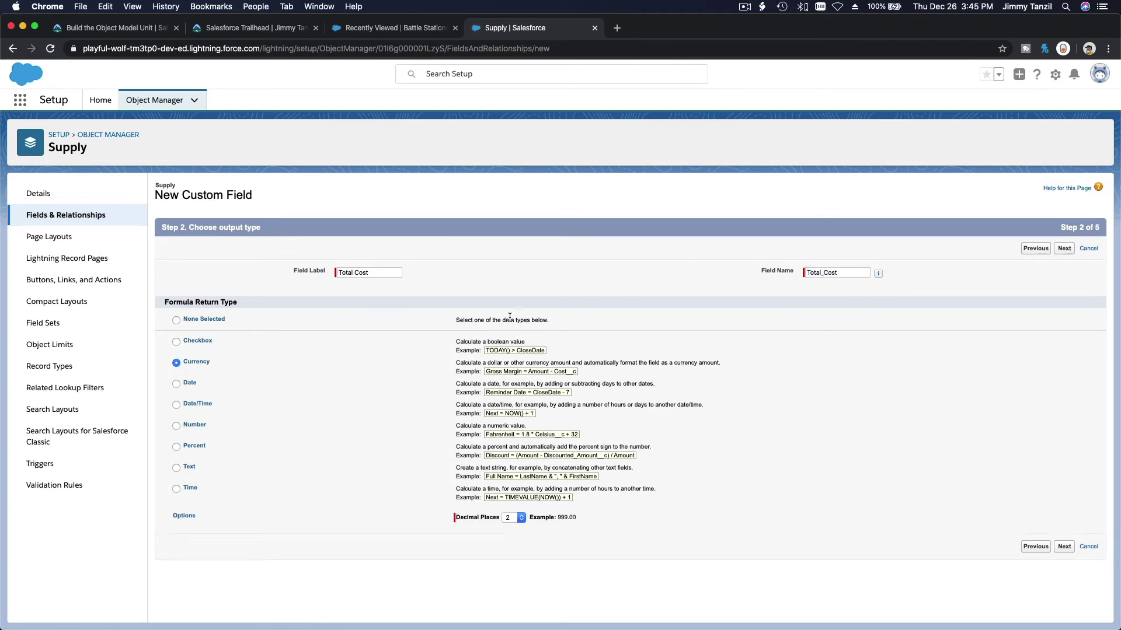
left_click(1071, 251)
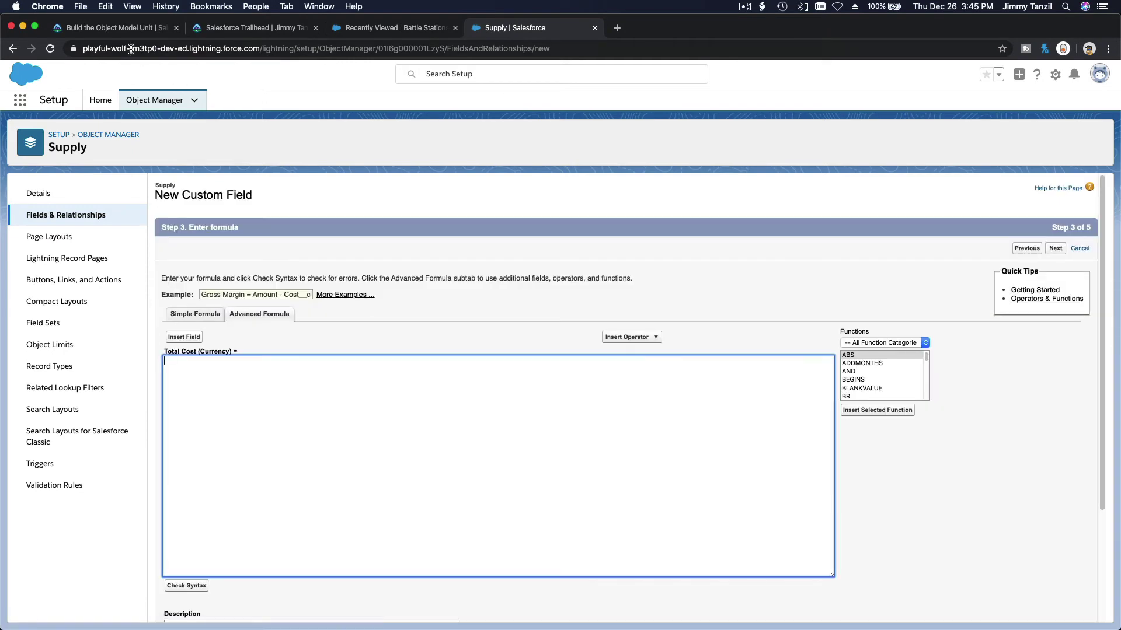
Copy the Quantity times Unit Cost formula text from the Trailhead instructions
left_click(129, 29)
scroll(280, 259, "down", 3)
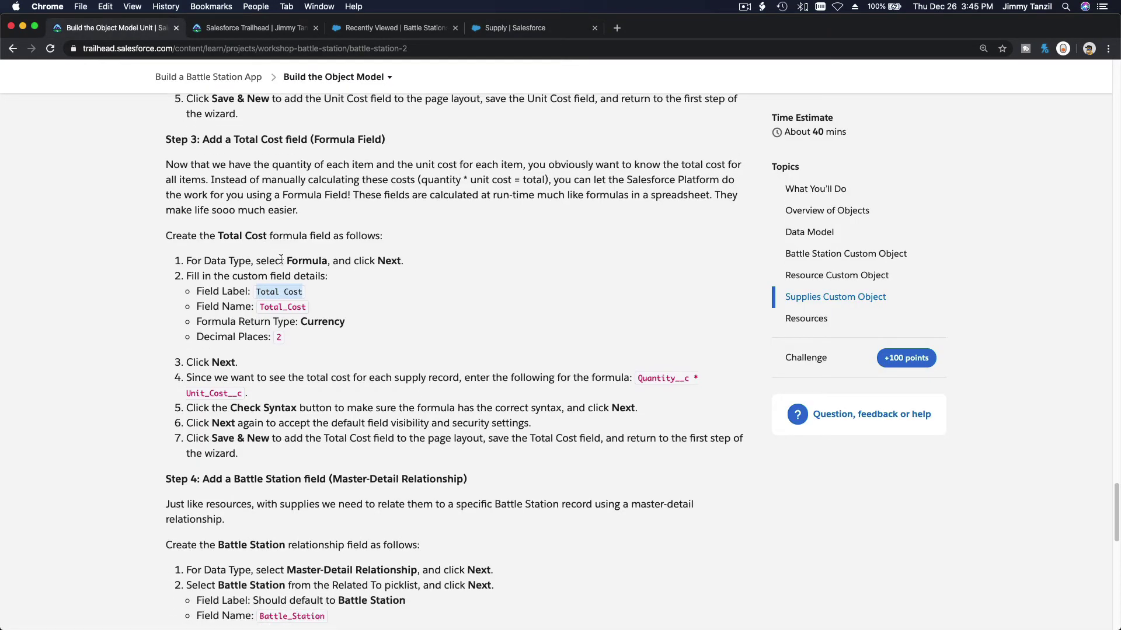
left_click_drag(638, 380, 241, 394)
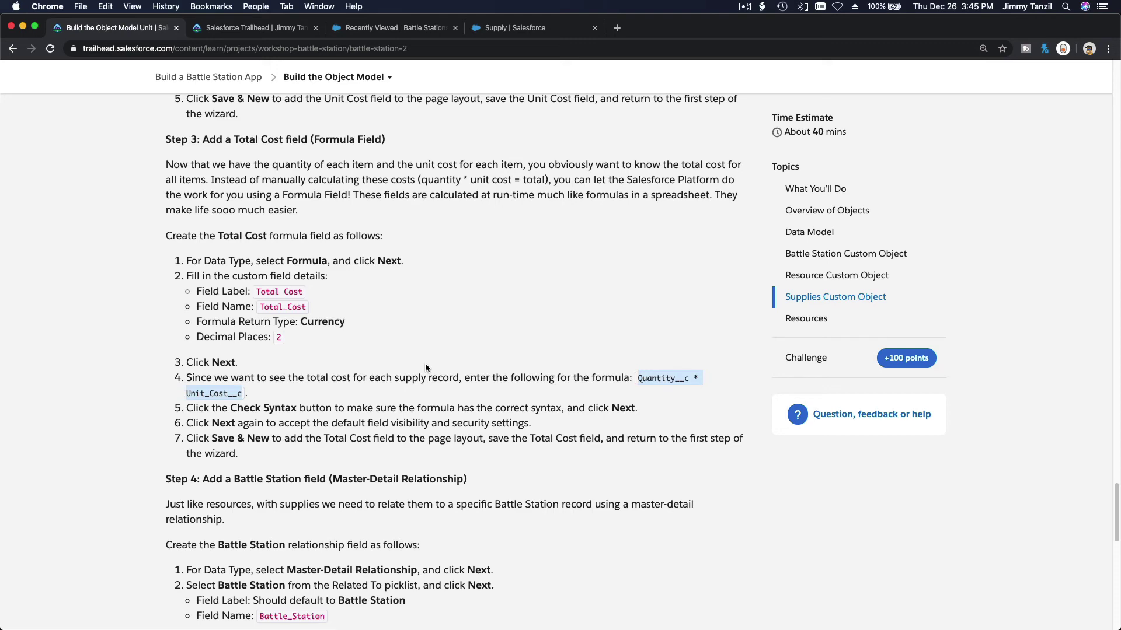
left_click(509, 29)
Build the formula Quantity__c * Unit_Cost__c by inserting the Quantity and Unit Cost fields
left_click(184, 337)
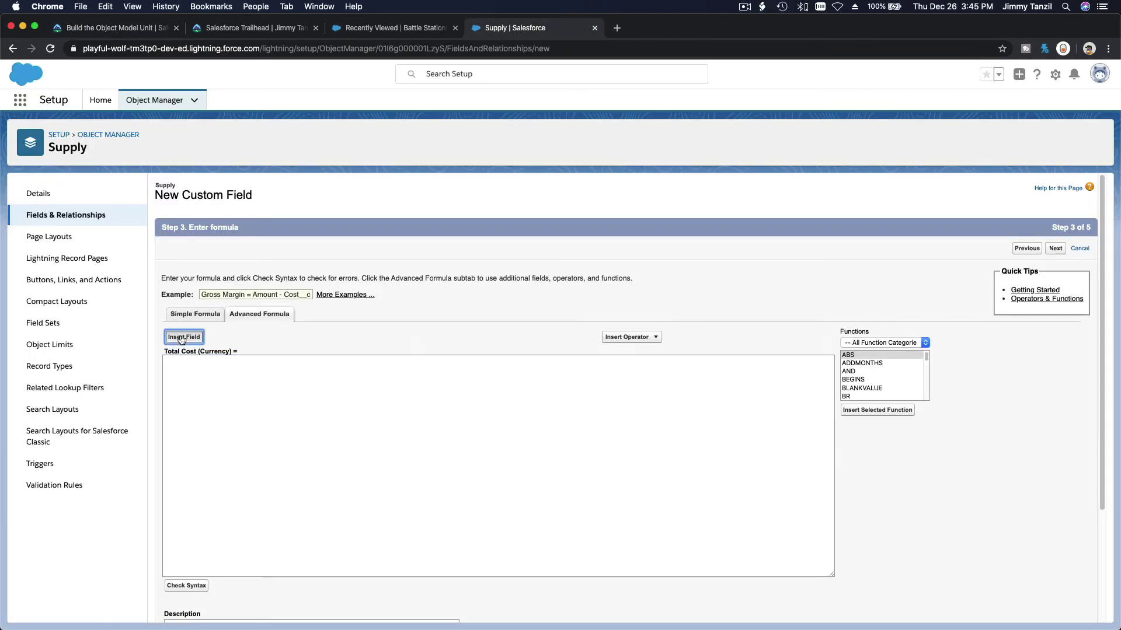
scroll(499, 377, "down", 3)
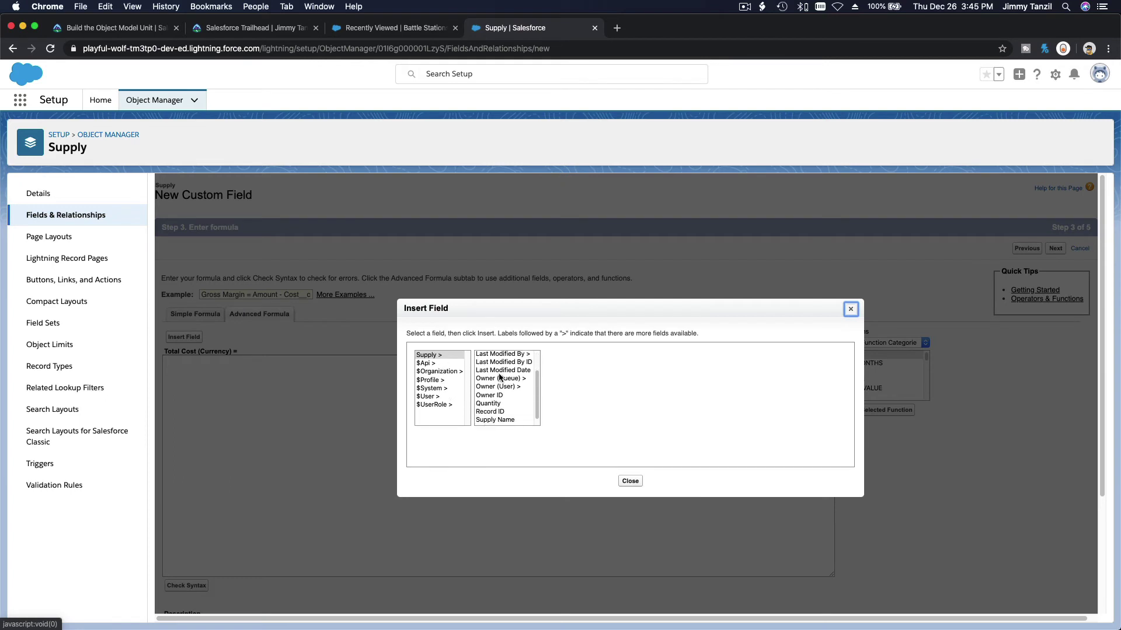
left_click(504, 397)
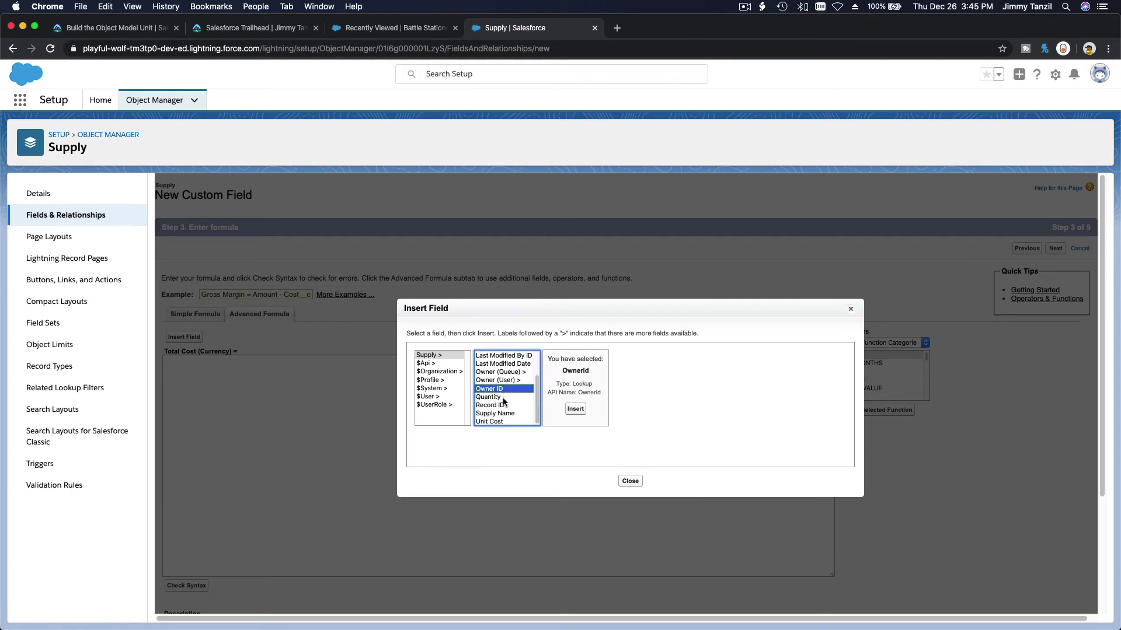
left_click(580, 410)
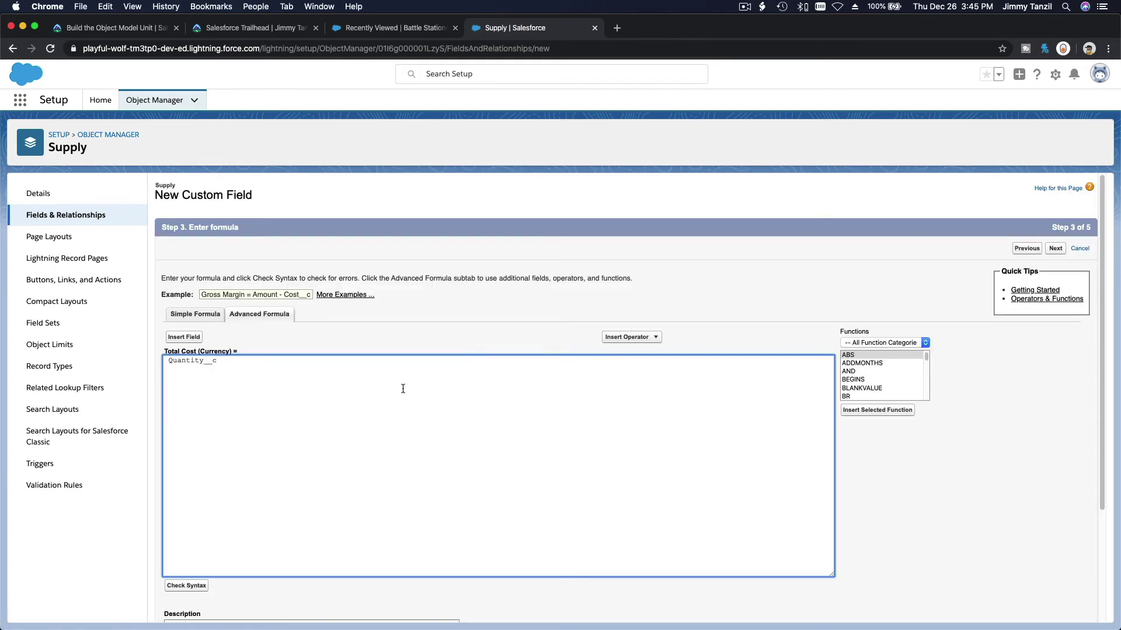
type("*")
left_click(185, 338)
scroll(495, 383, "down", 3)
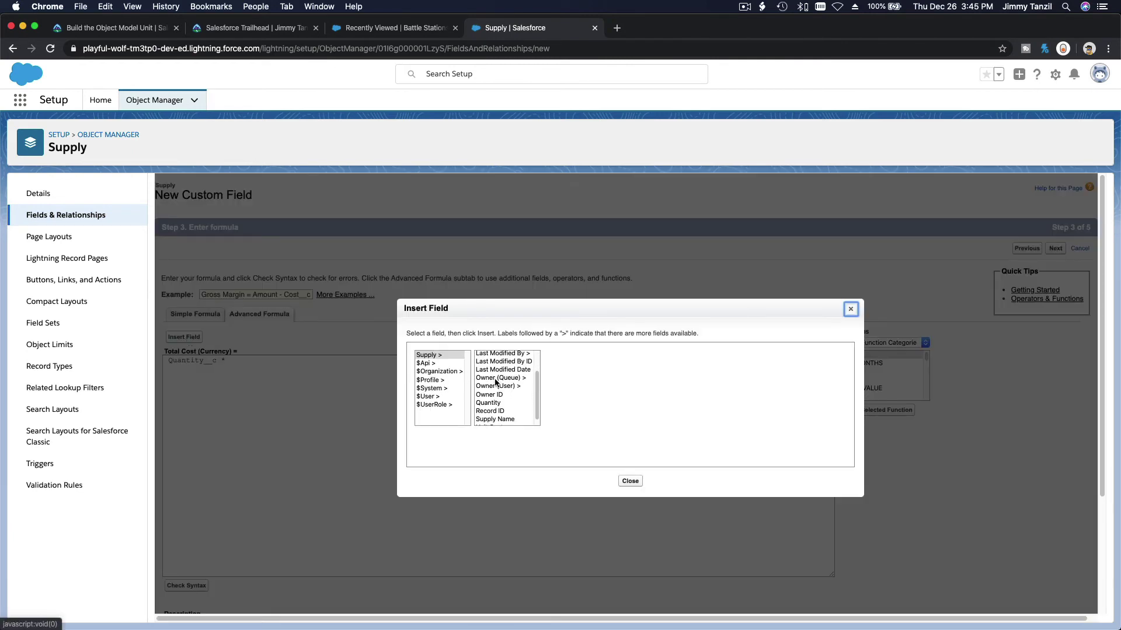
left_click(499, 421)
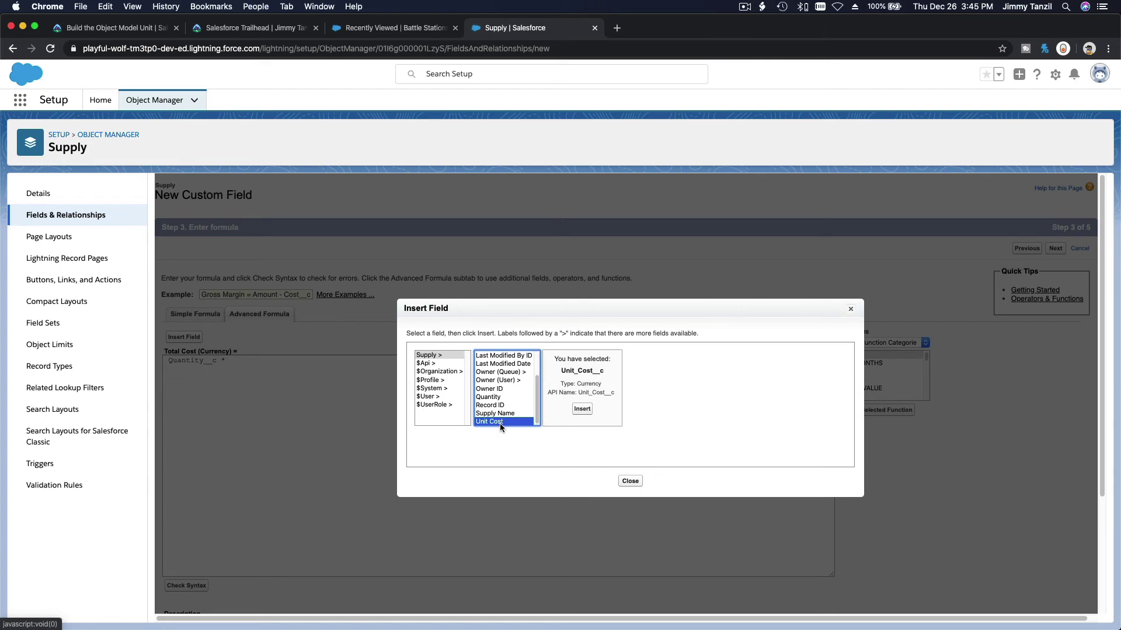
left_click(574, 410)
Check the formula against the Trailhead instructions, then finish the formula step
scroll(308, 367, "down", 3)
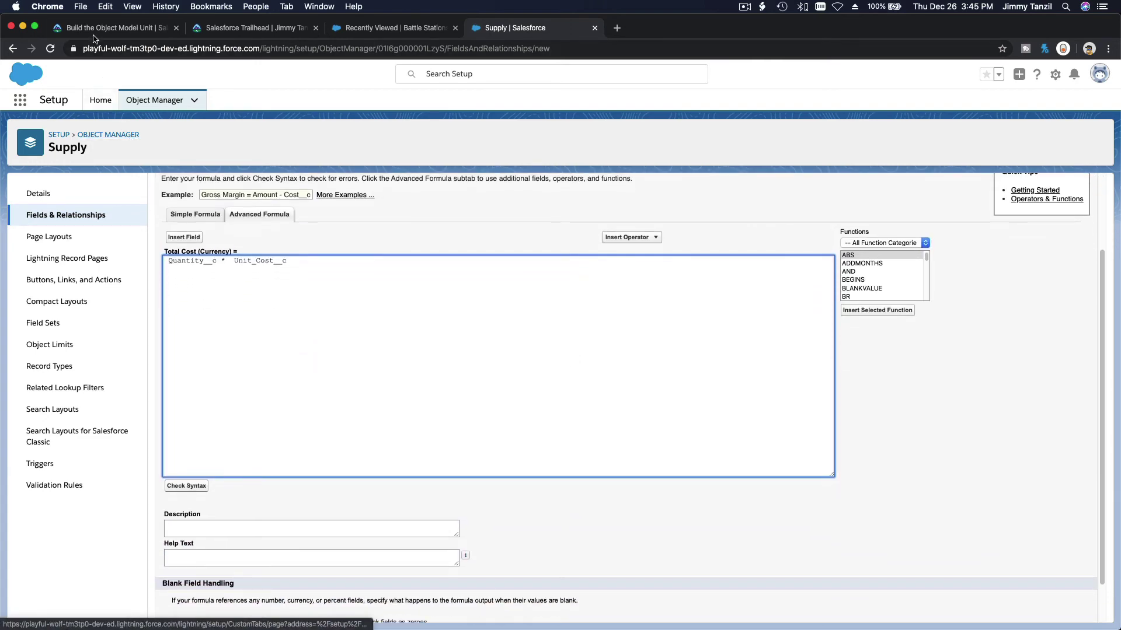
left_click(93, 33)
scroll(272, 220, "down", 2)
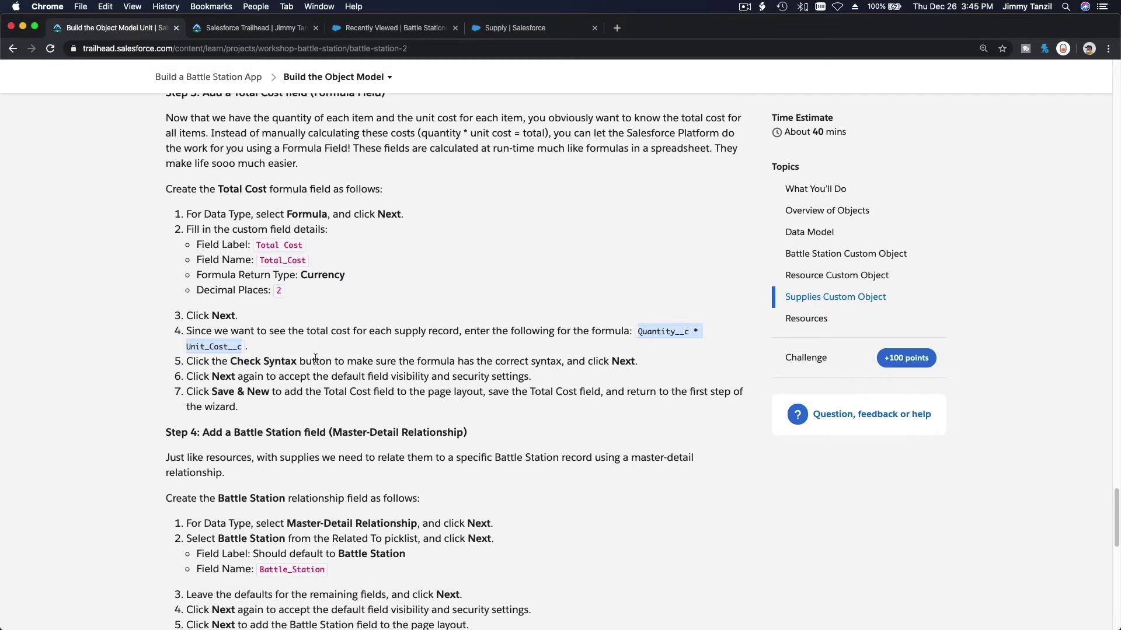
scroll(315, 358, "down", 2)
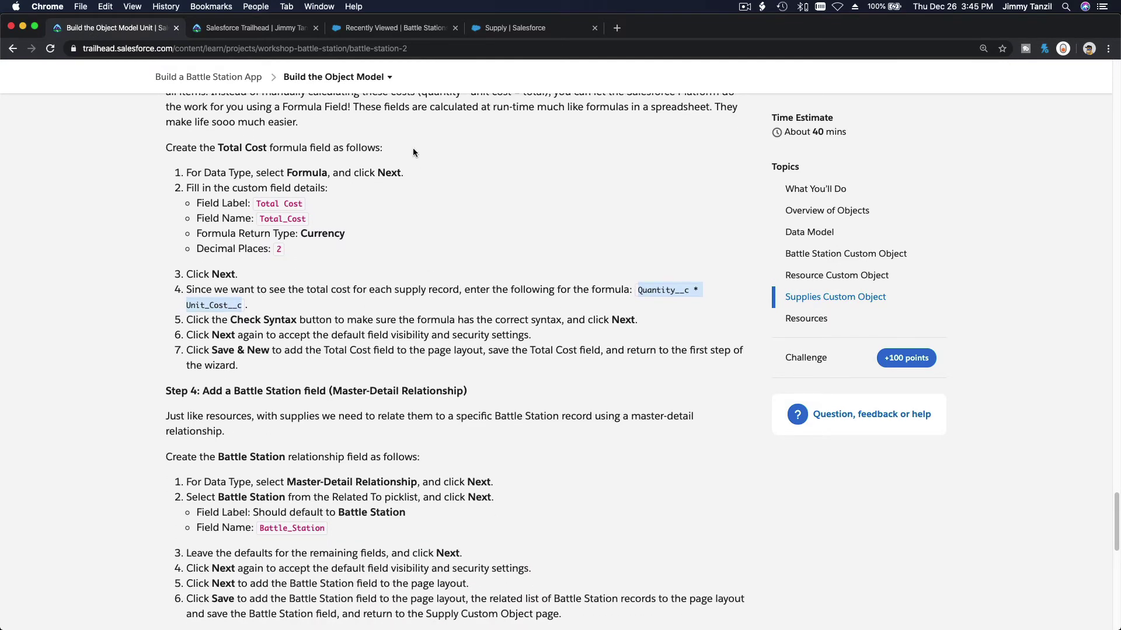
left_click(513, 28)
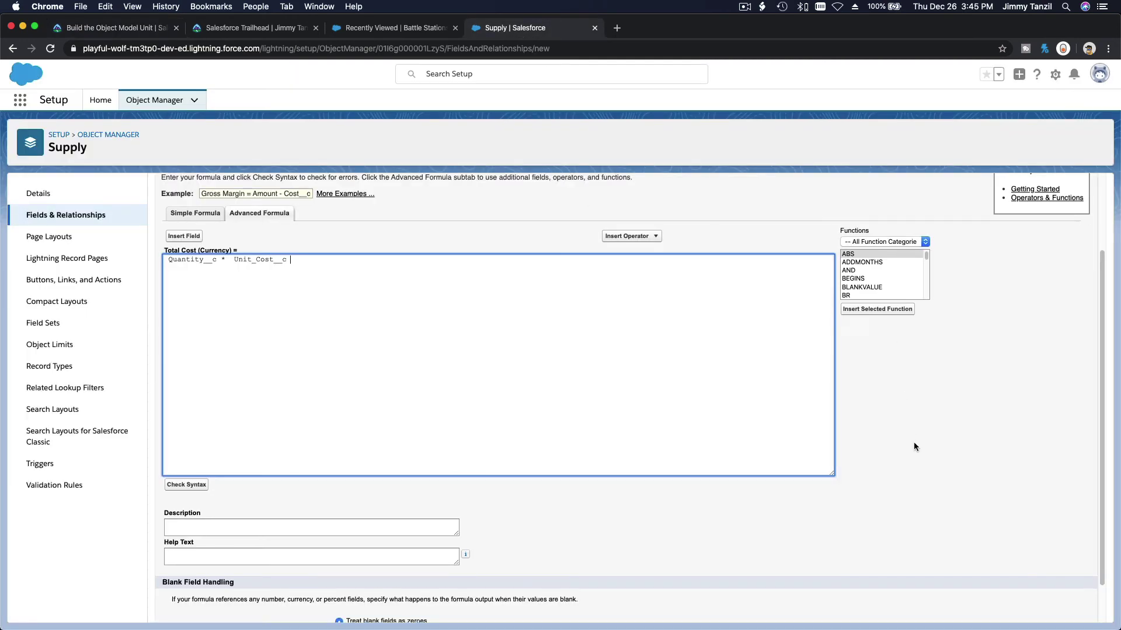
scroll(914, 447, "down", 2)
left_click(1055, 609)
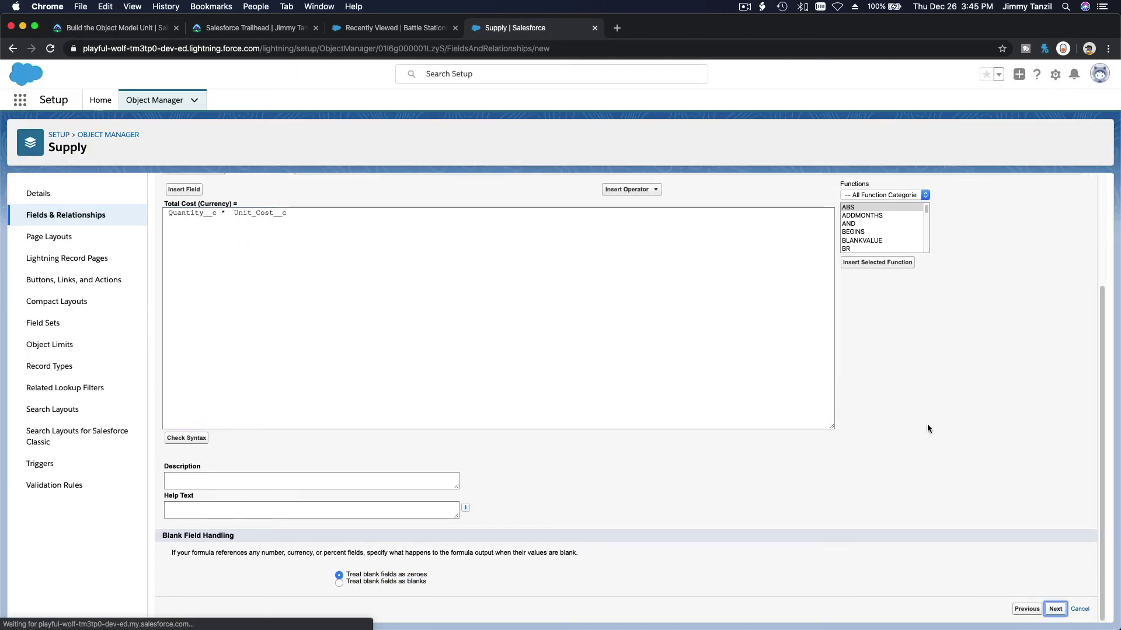
Make Total Cost visible to all profiles, keep Supply Layout, and Save & New
left_click(805, 345)
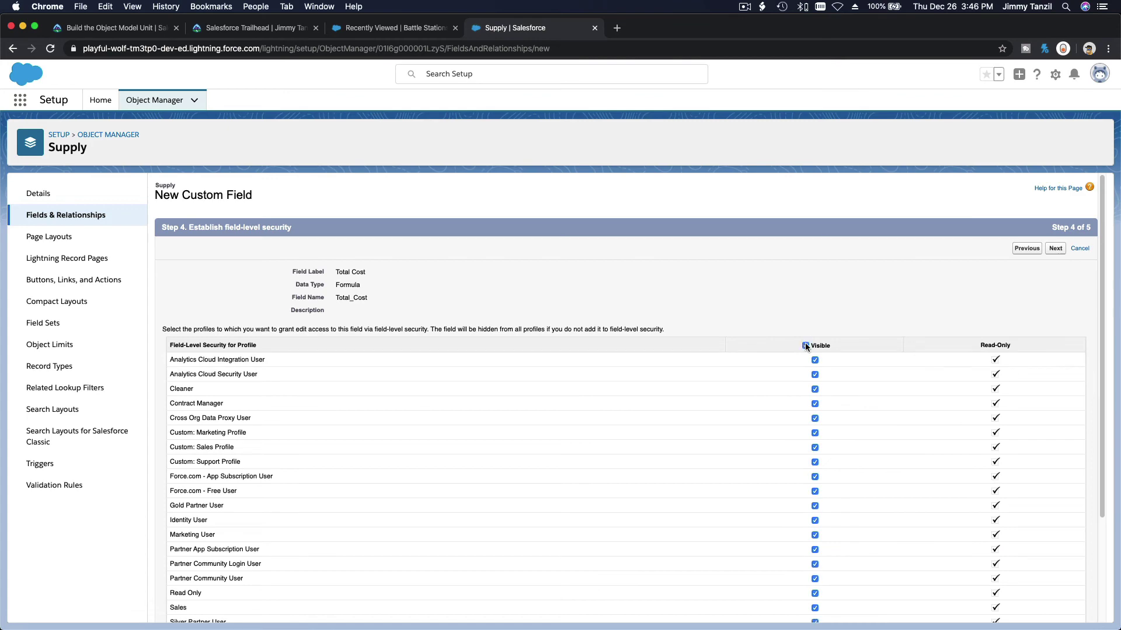
left_click(1055, 250)
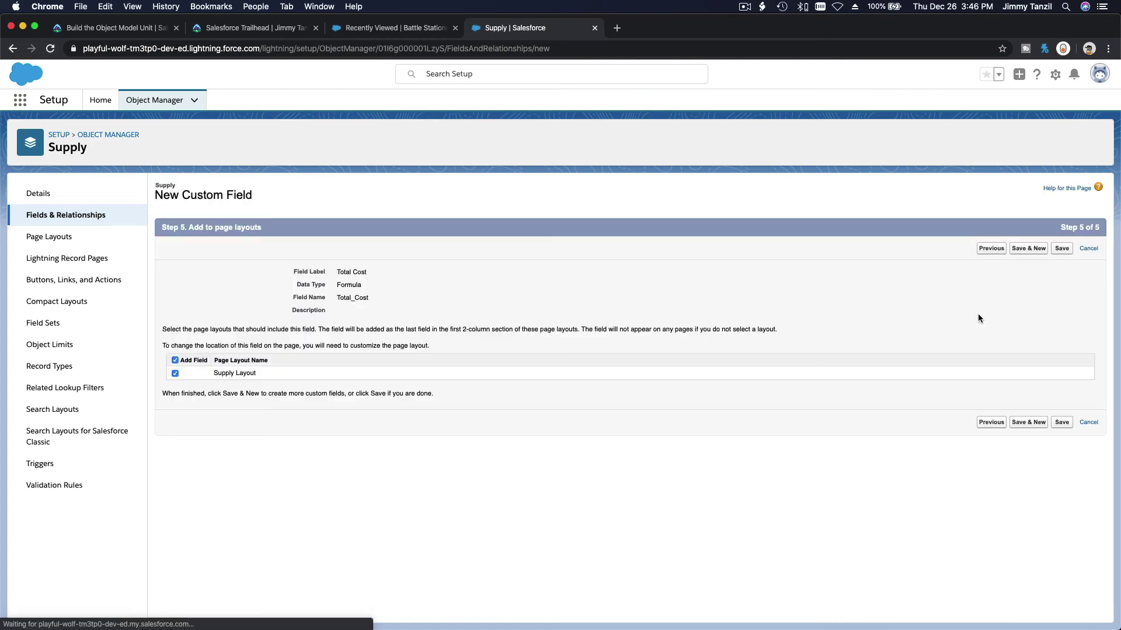
left_click(1027, 249)
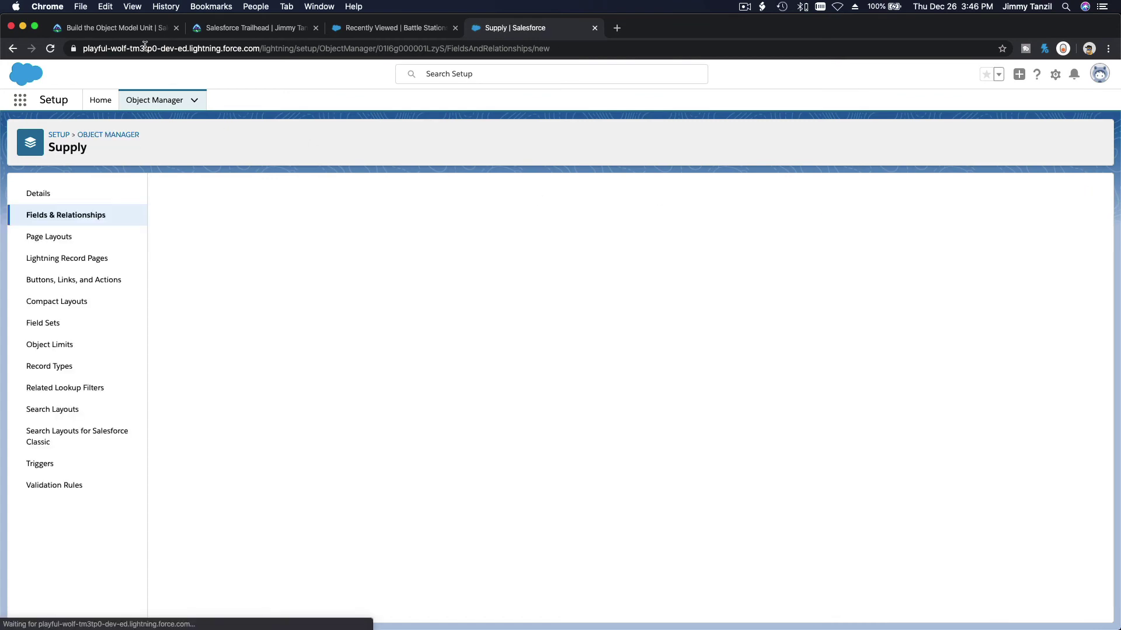
left_click(104, 28)
Start a Master-Detail Relationship field on Supply related to Battle Station
scroll(356, 268, "down", 3)
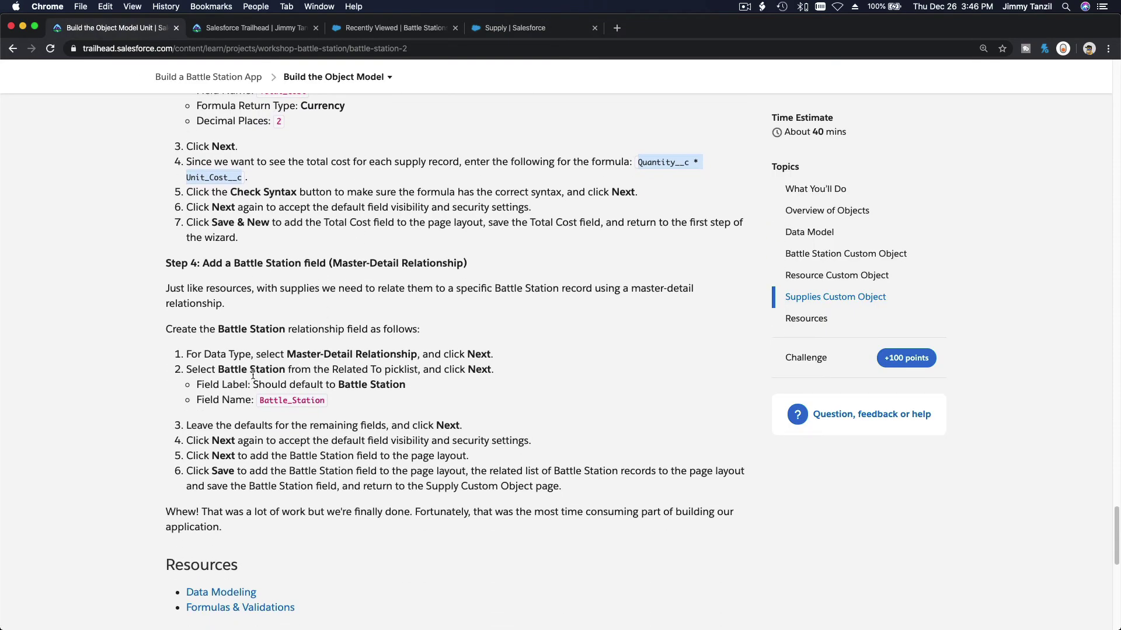
scroll(284, 404, "down", 1)
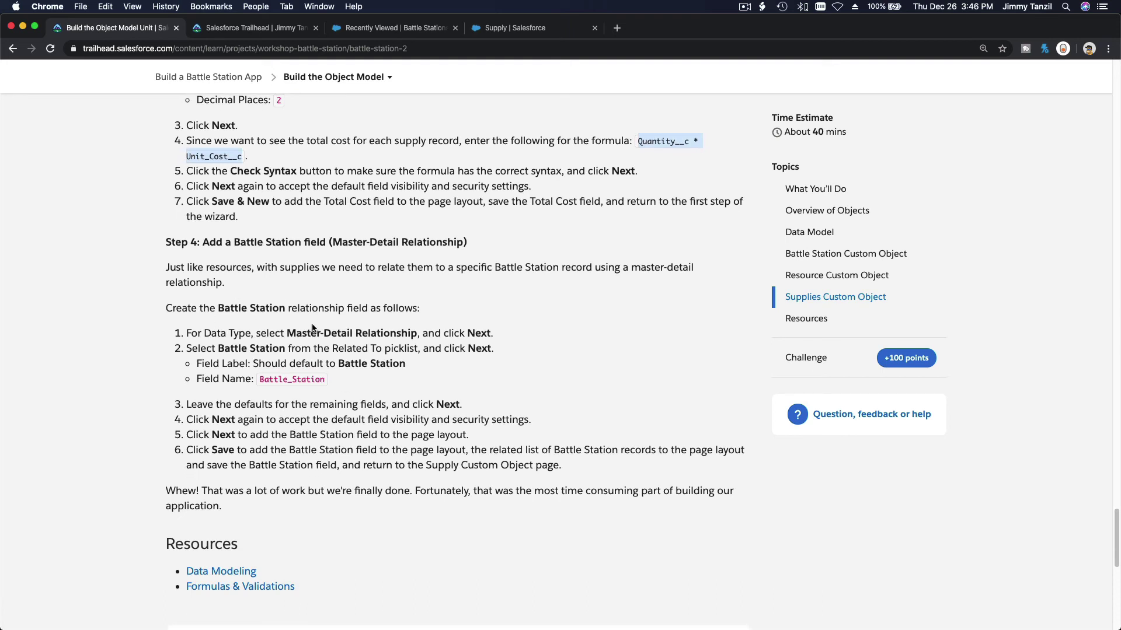
left_click(509, 28)
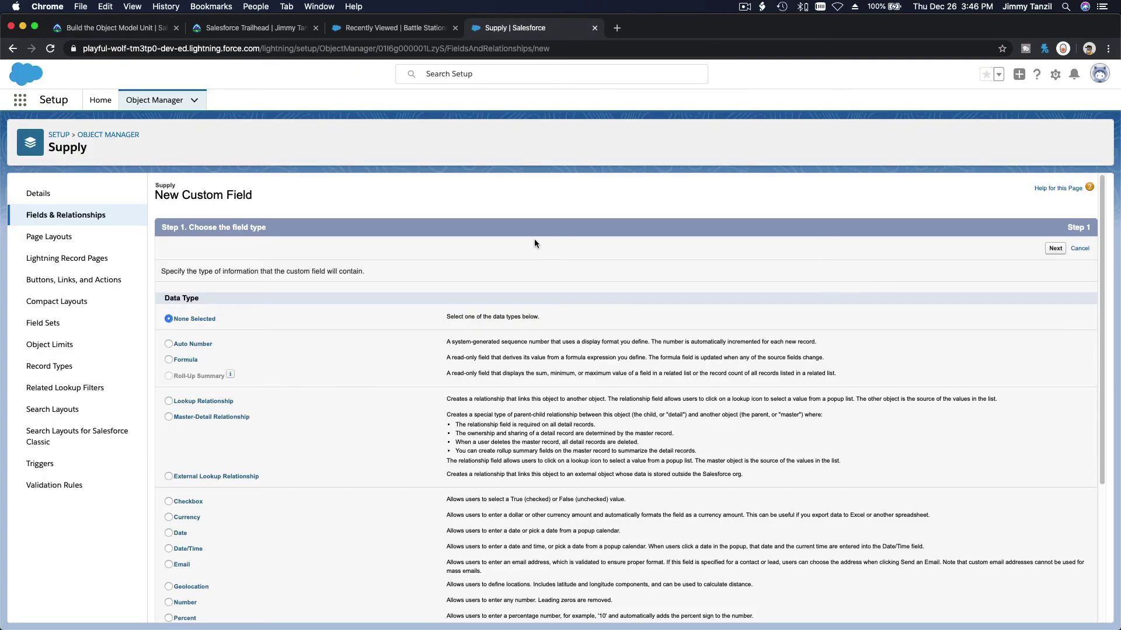
left_click(229, 415)
left_click(1054, 249)
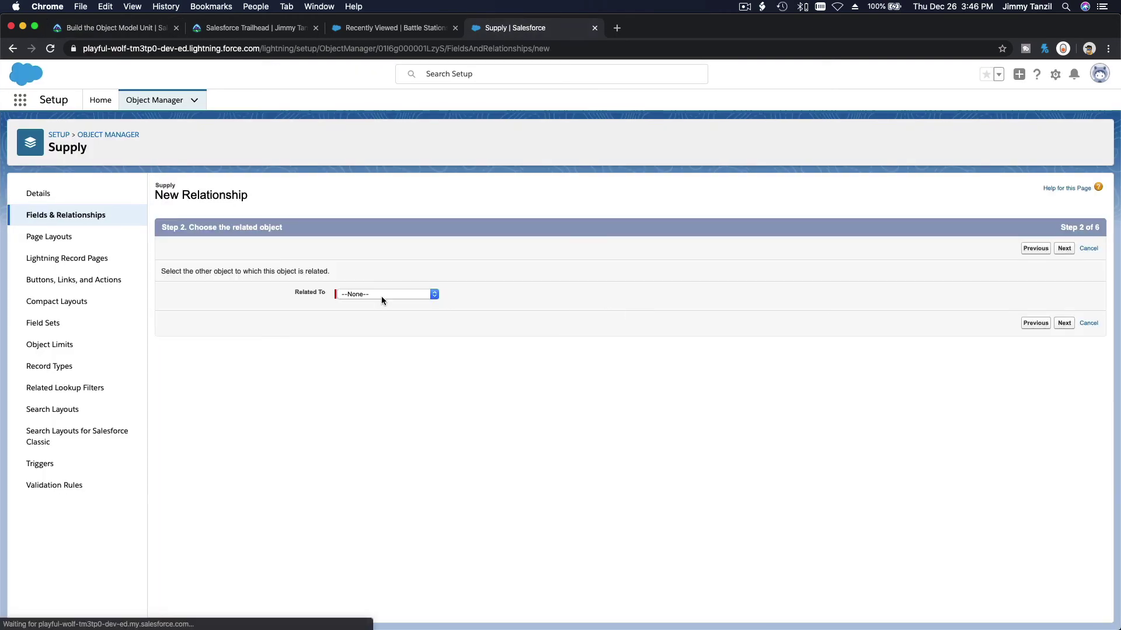
left_click(381, 296)
left_click(384, 395)
Name it Battle_Station, accept default security and layouts, and save with a Supplies related list
left_click(1064, 248)
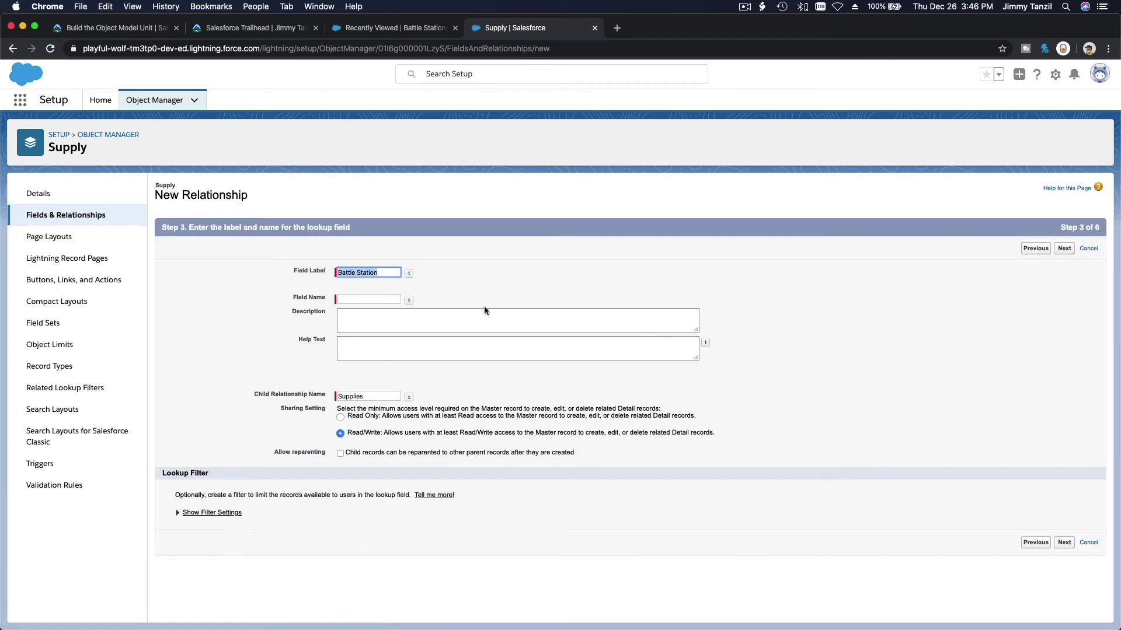
key("Tab")
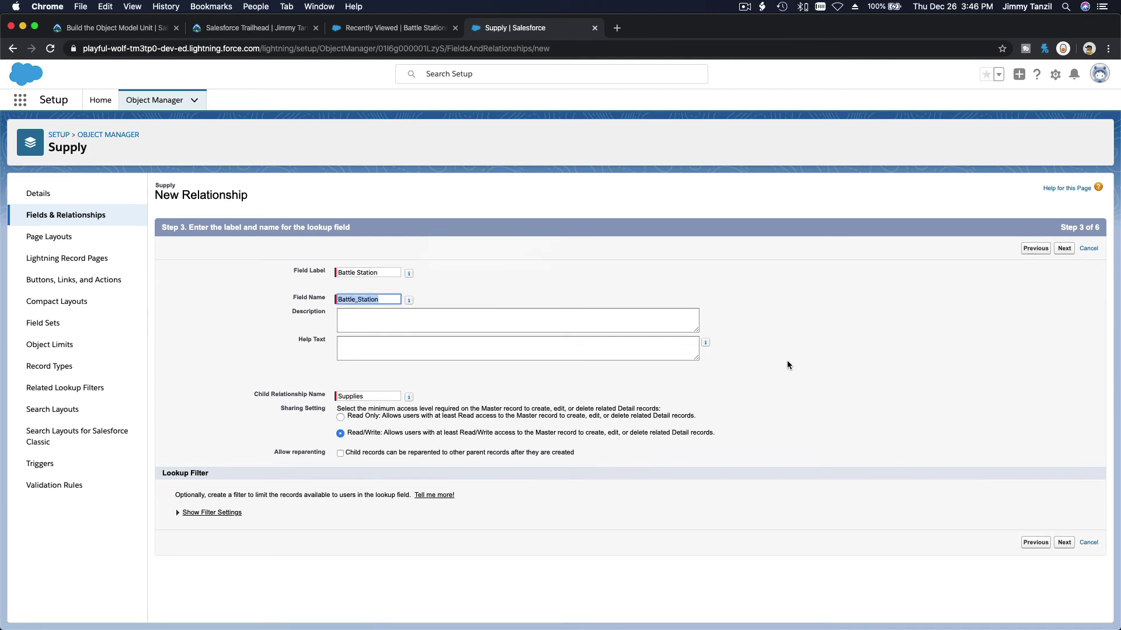
left_click(1063, 249)
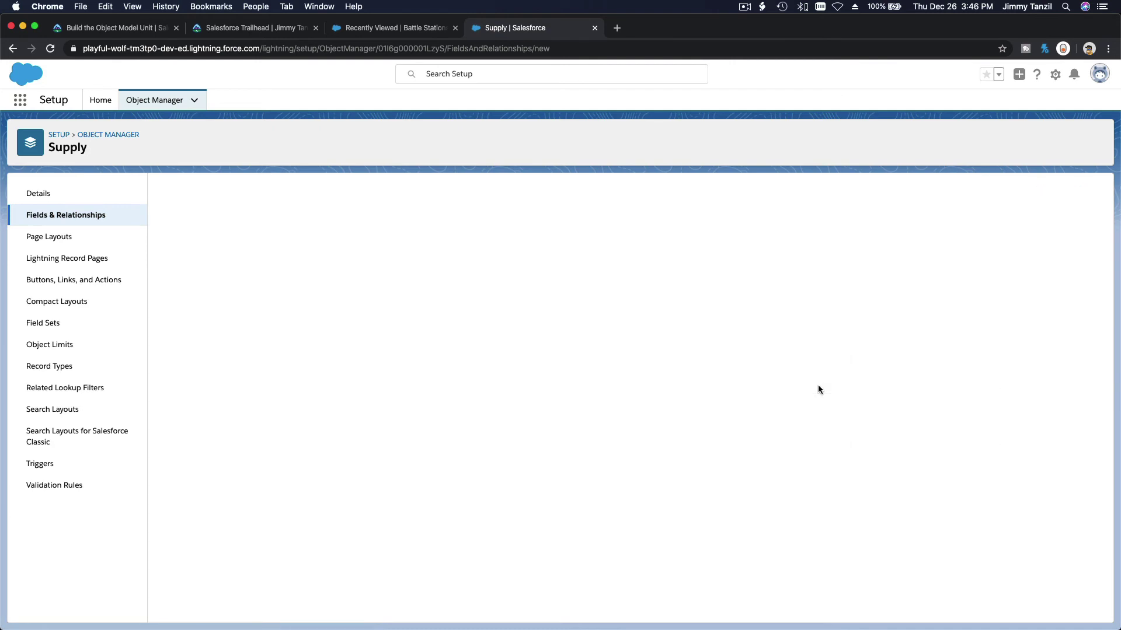
left_click(1055, 250)
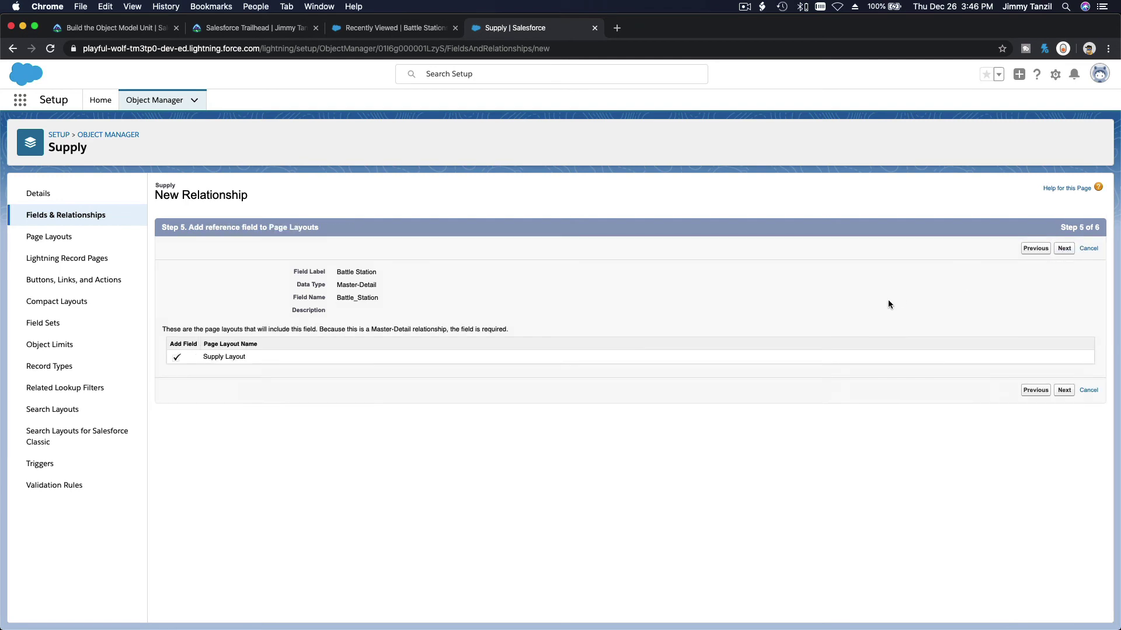
left_click(1066, 252)
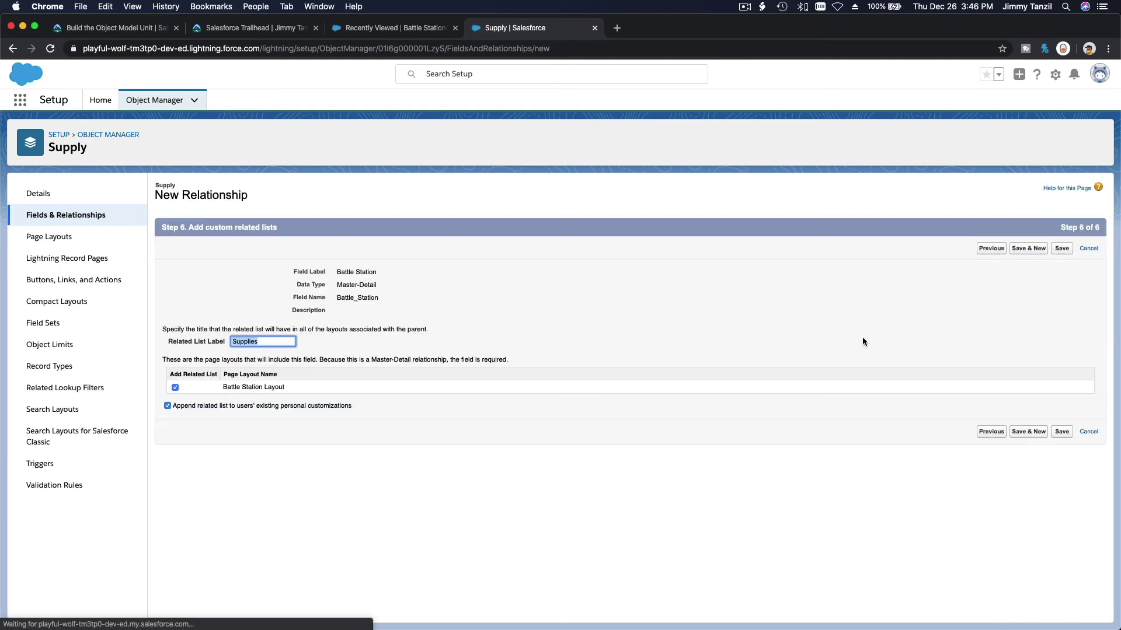
left_click(1062, 248)
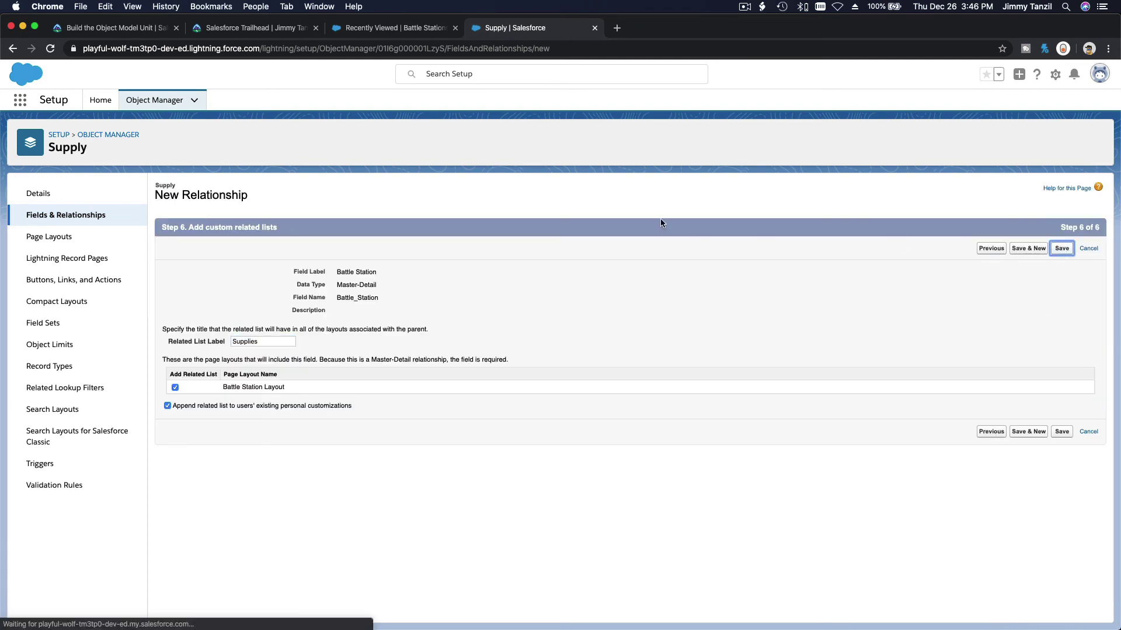
left_click(114, 29)
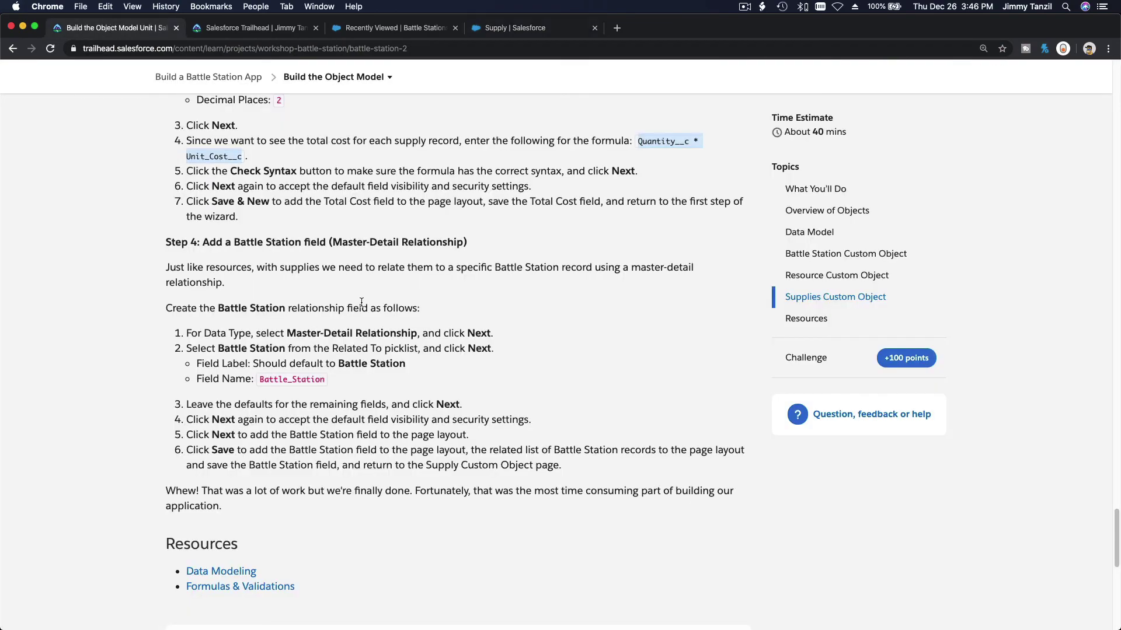
Verify the Build the Object Model challenge on Trailhead to earn 100 points
scroll(361, 302, "down", 2)
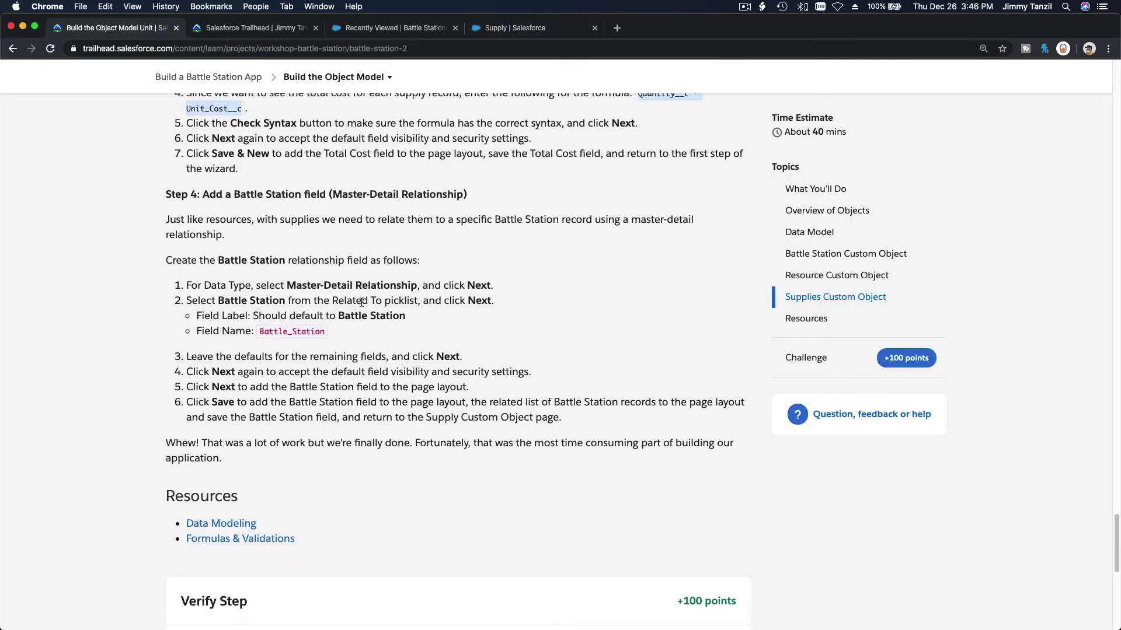
scroll(361, 303, "down", 2)
scroll(361, 301, "up", 15)
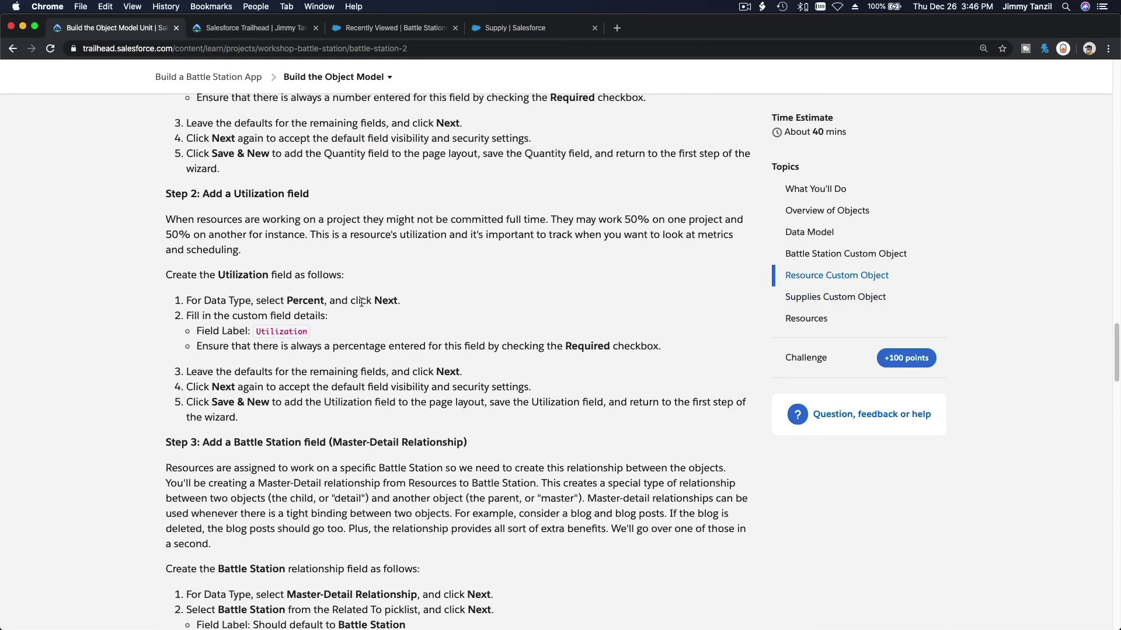
scroll(361, 301, "up", 20)
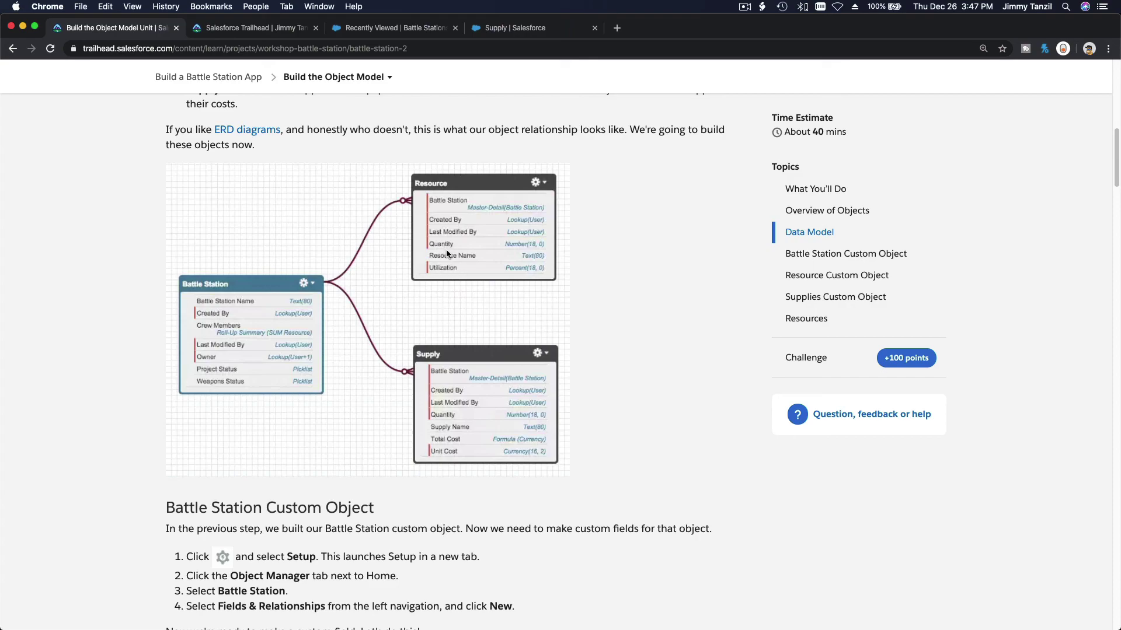
scroll(447, 253, "down", 20)
scroll(446, 249, "down", 20)
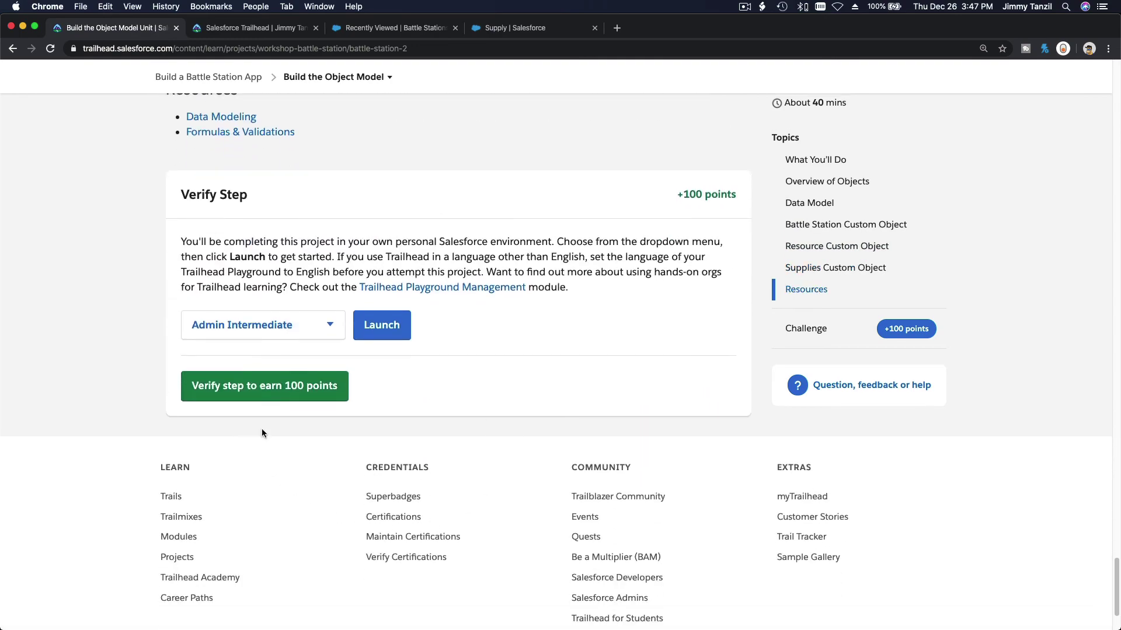
left_click(262, 397)
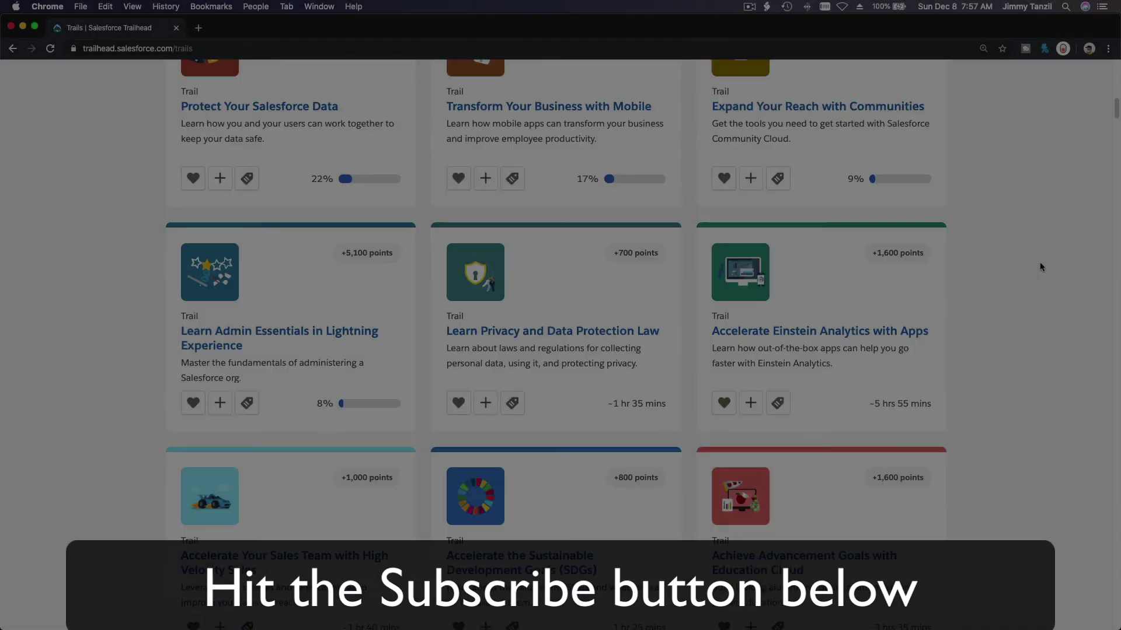
scroll(1039, 266, "down", 15)
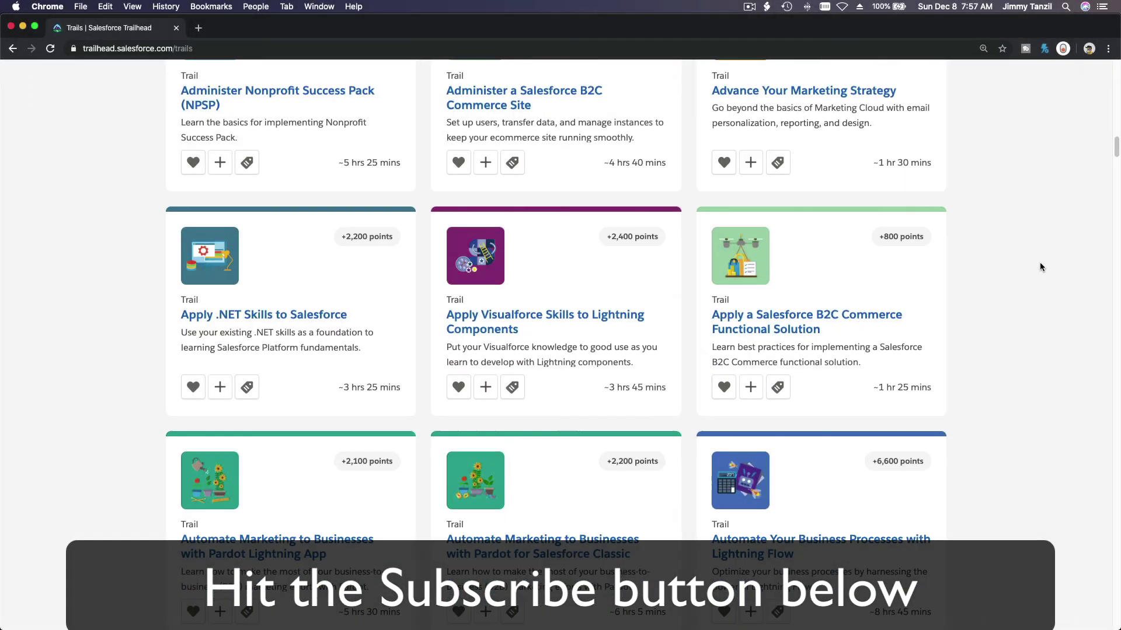
scroll(1040, 267, "down", 10)
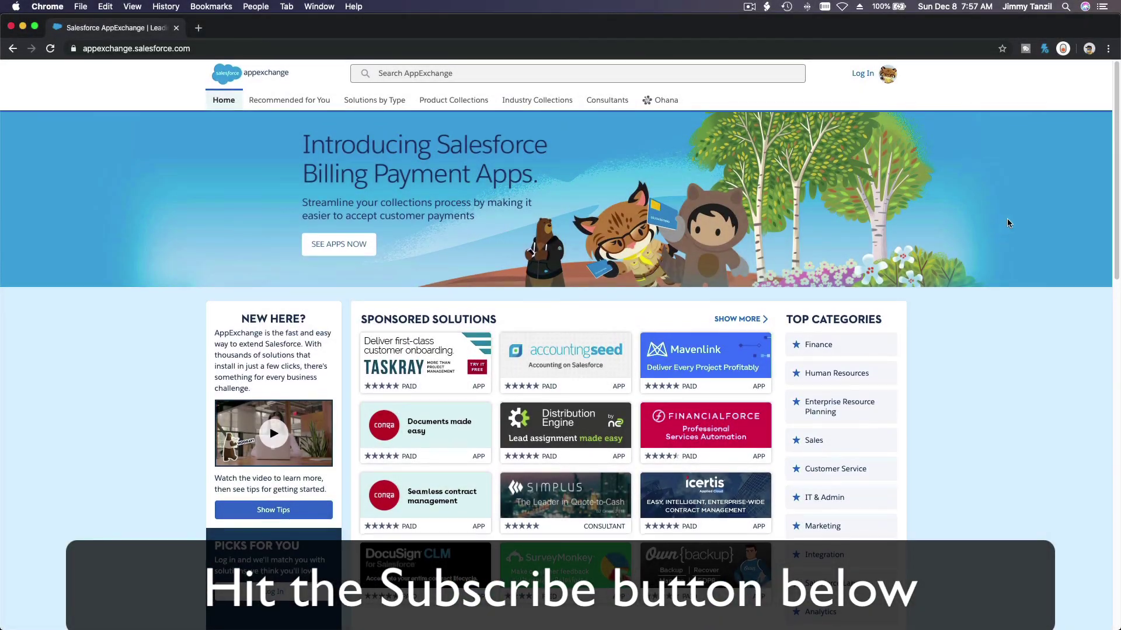
scroll(1038, 204, "down", 12)
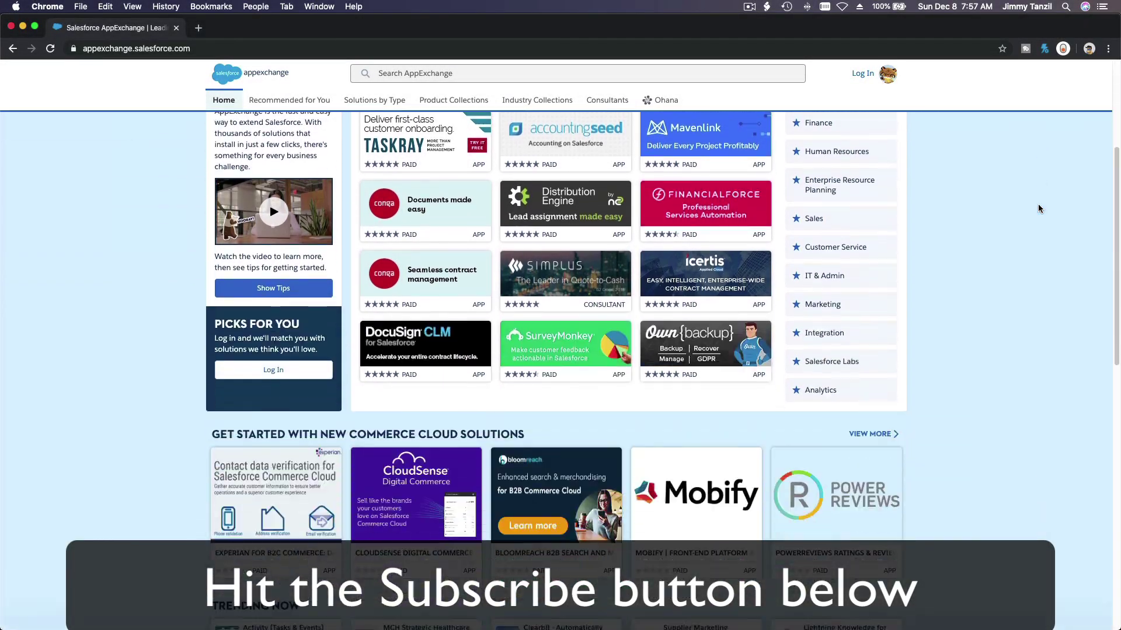
scroll(1038, 205, "down", 5)
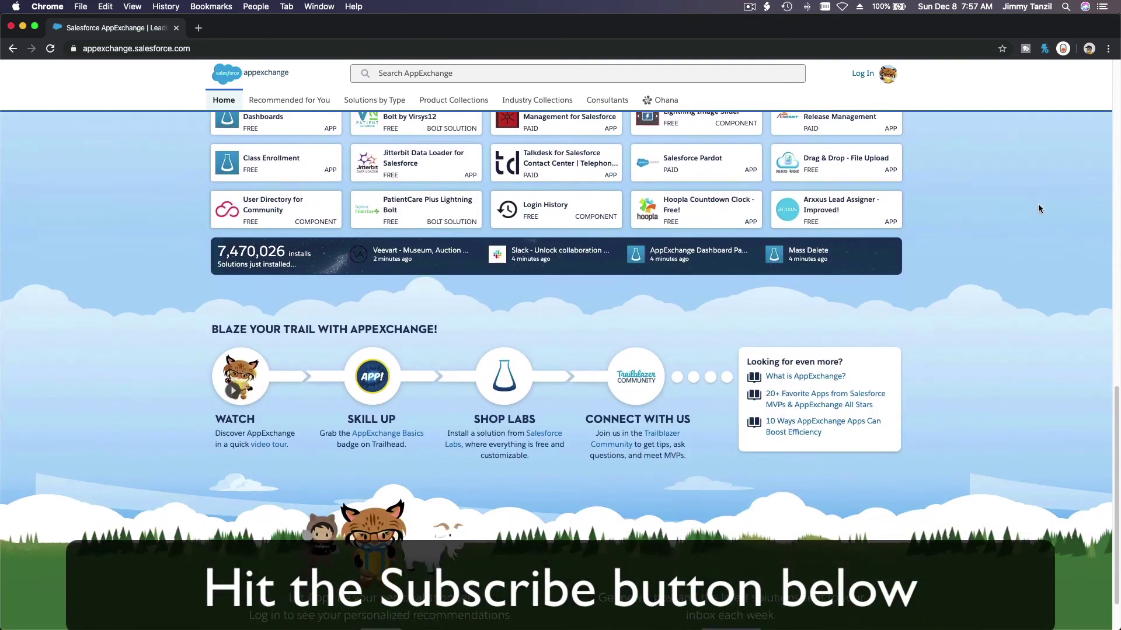